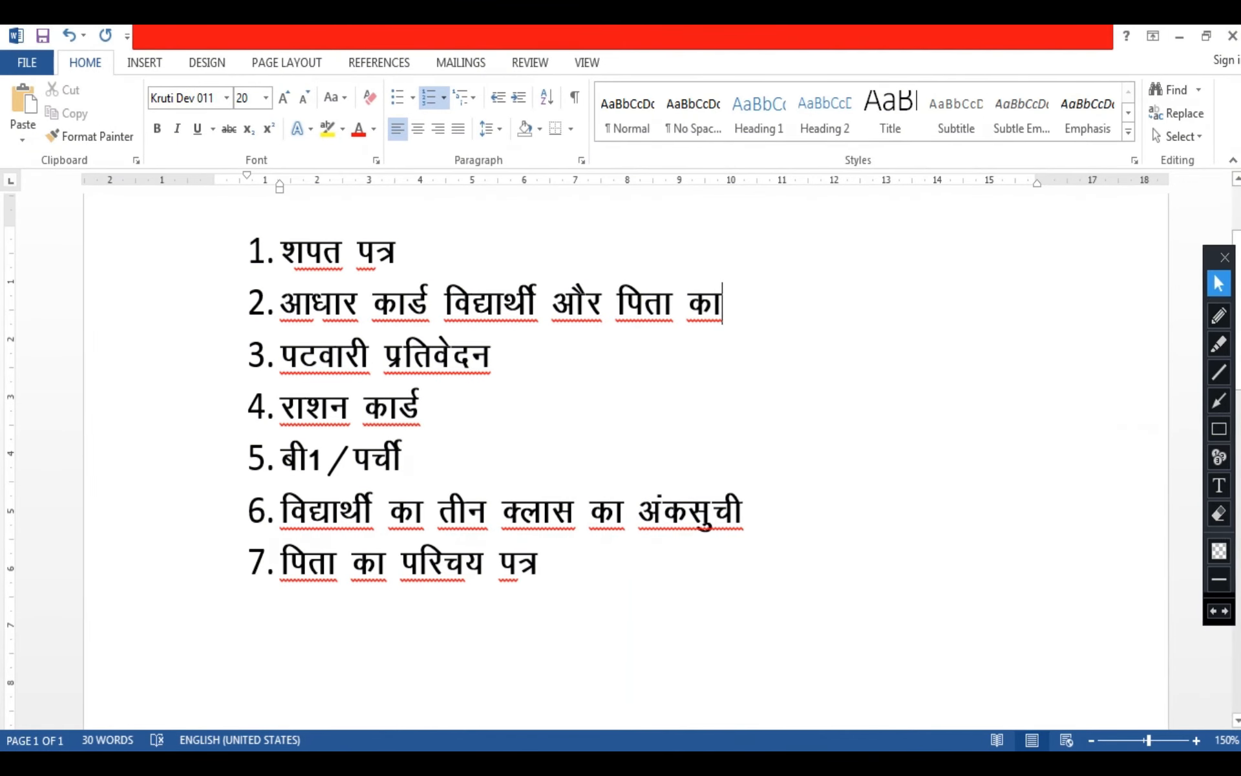
Outline each of the seven required documents in the Hindi list with its own red rectangle
click(1219, 429)
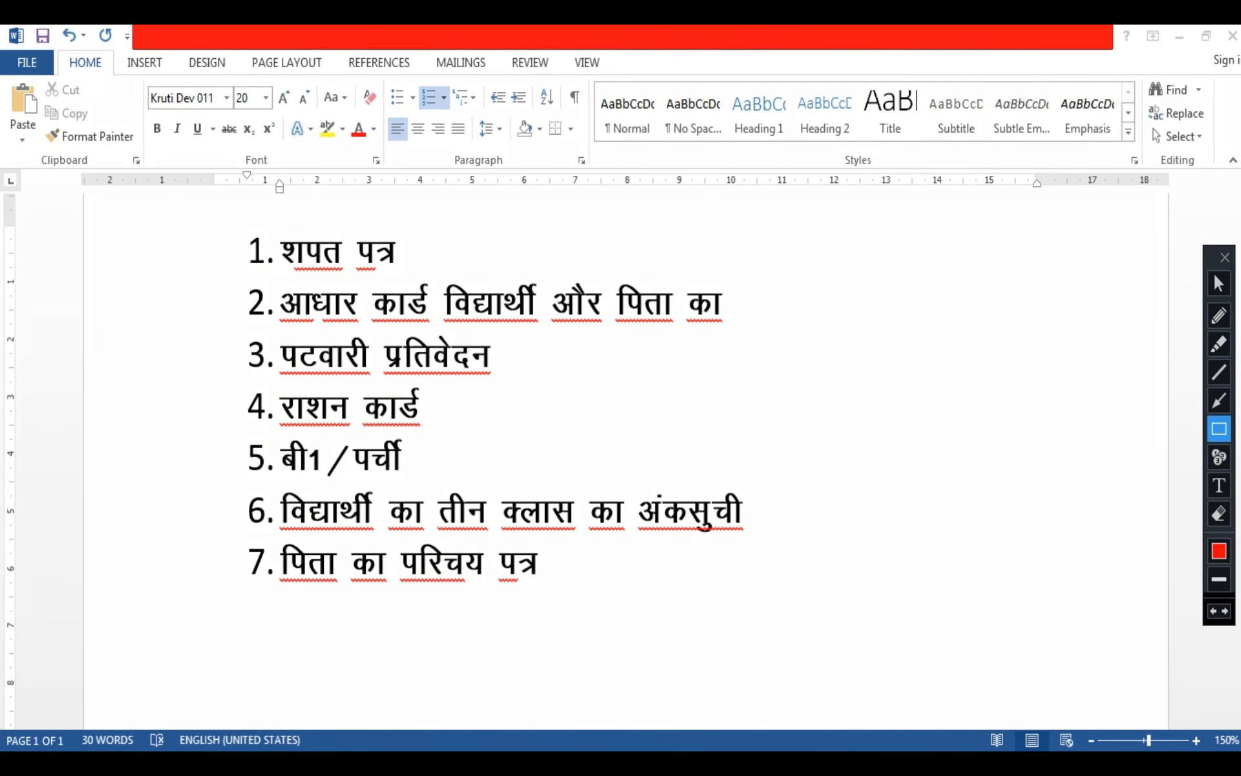
drag(243, 225, 411, 277)
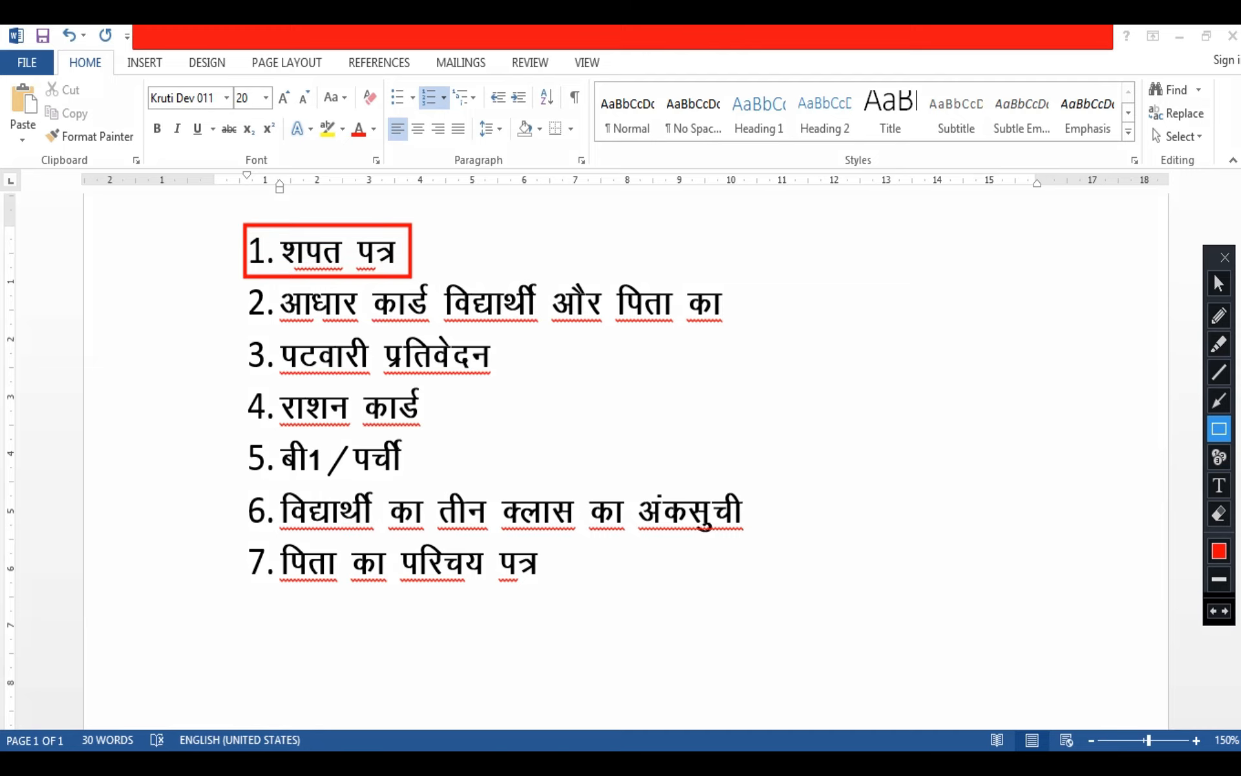
mouse_move(238, 283)
mouse_down()
mouse_move(388, 317)
mouse_move(734, 327)
mouse_up()
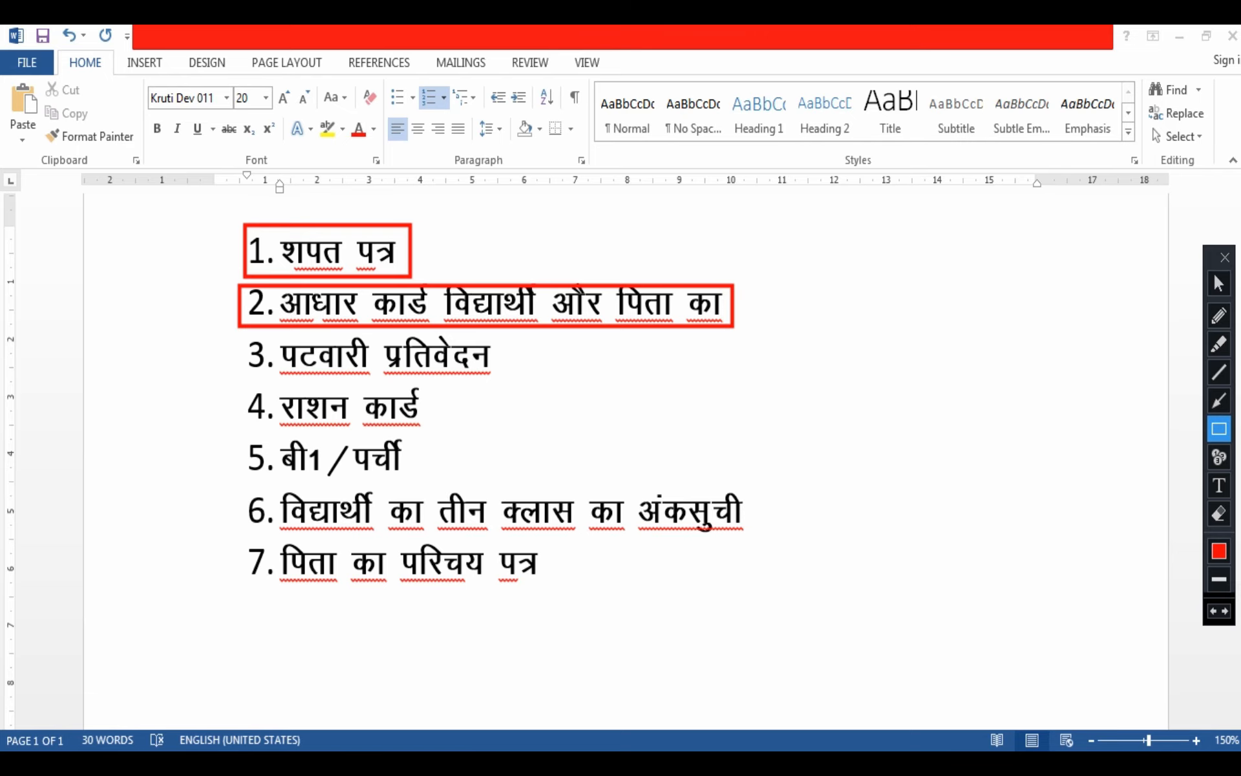
drag(244, 338, 518, 378)
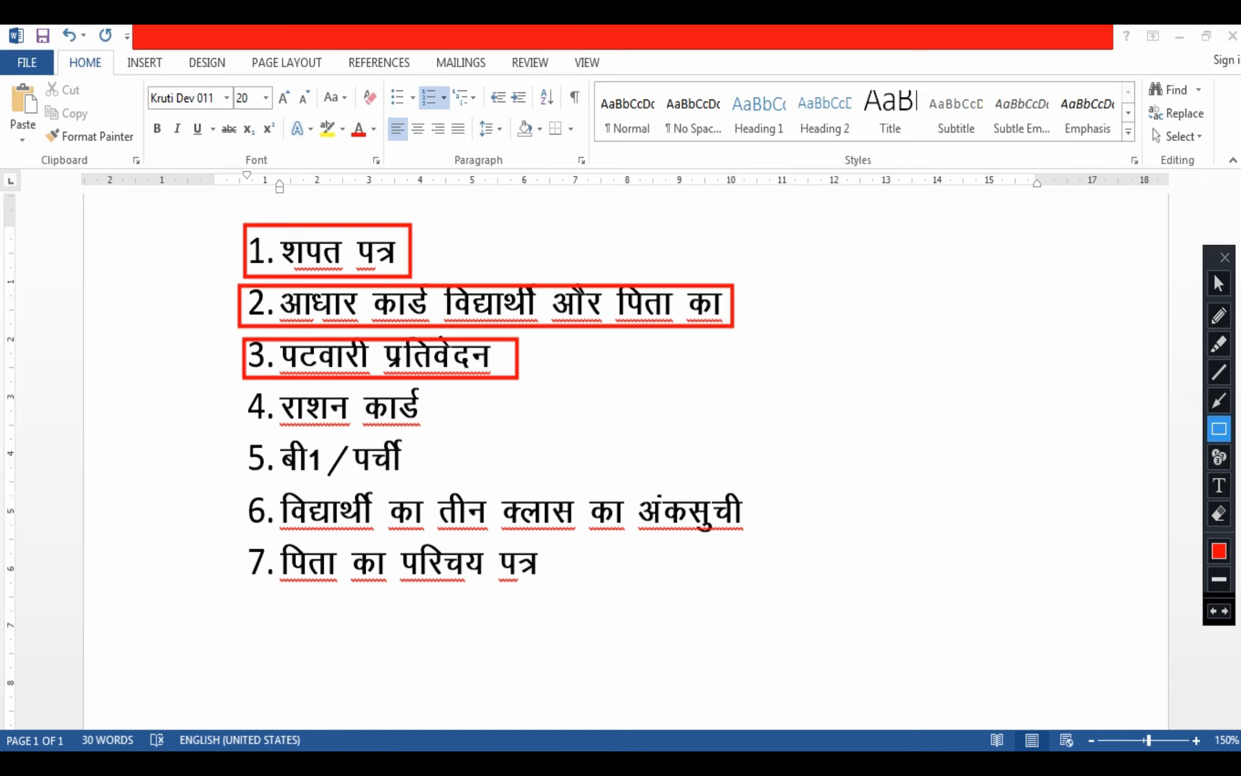
drag(242, 386, 450, 430)
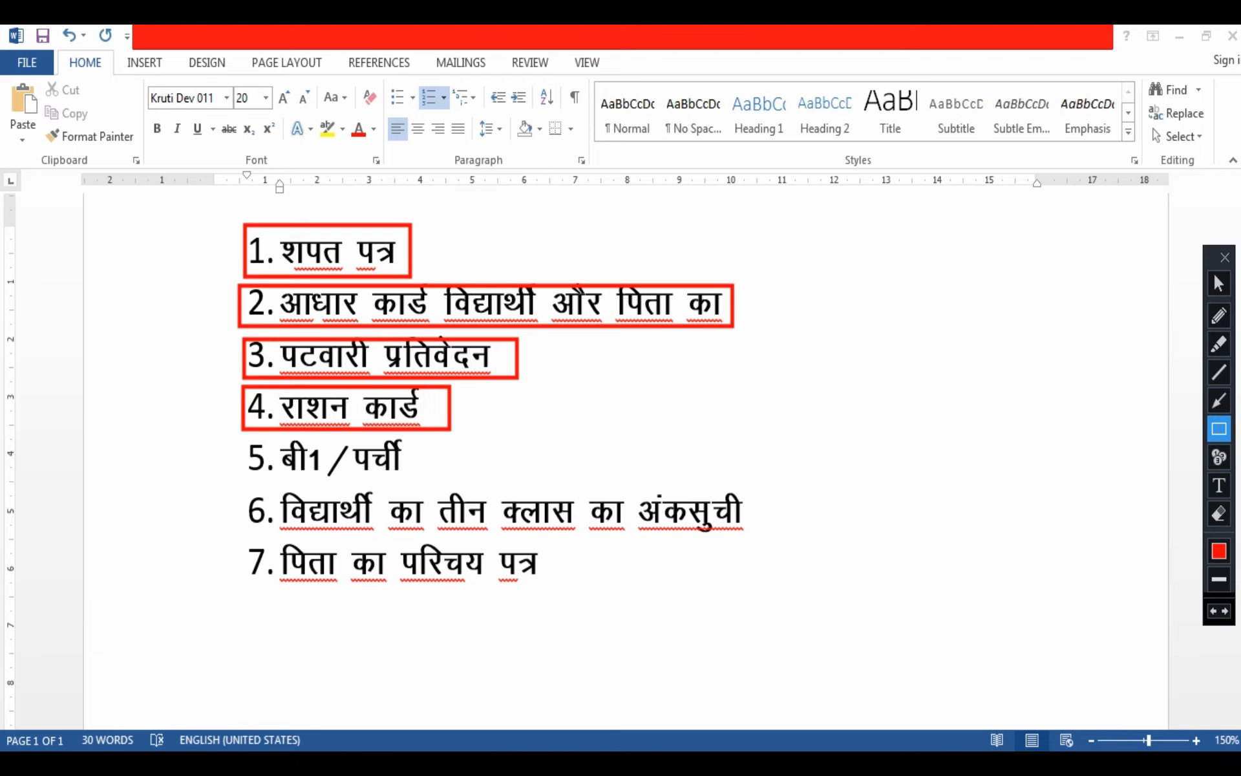
drag(238, 438, 433, 482)
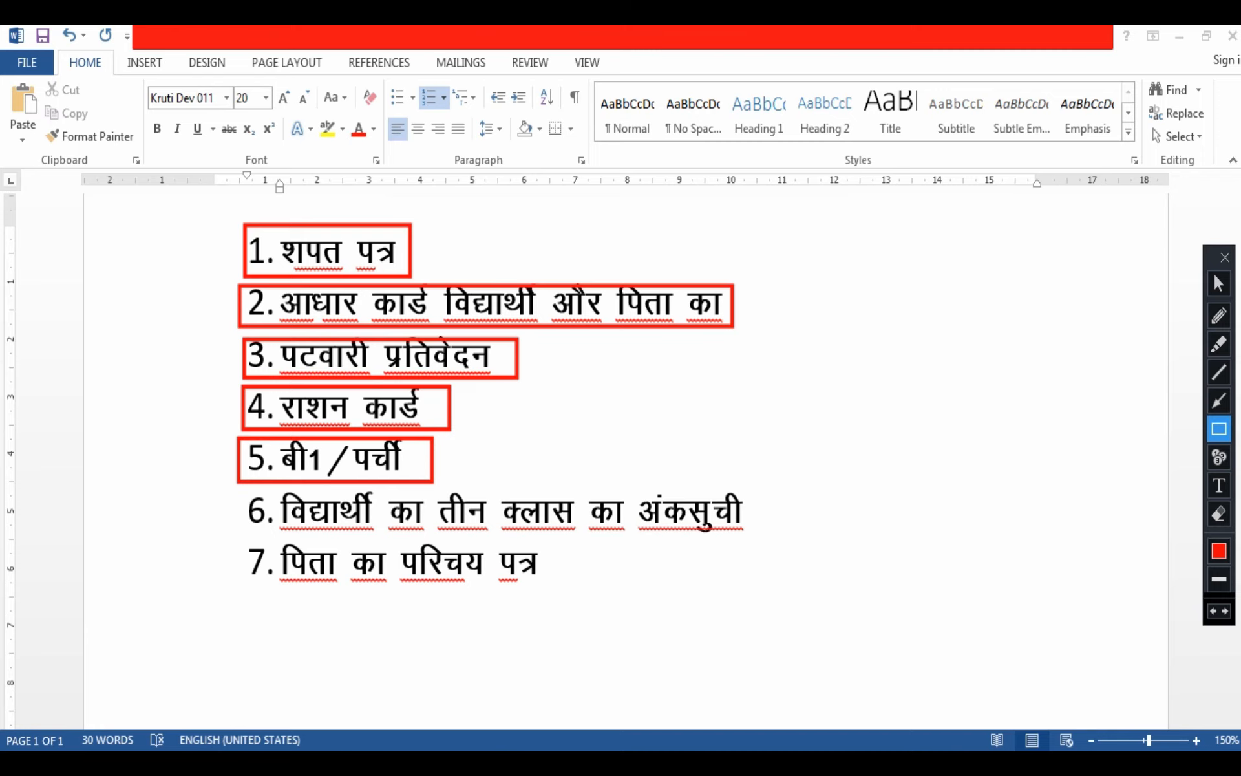
mouse_move(237, 489)
mouse_down()
mouse_move(386, 521)
mouse_move(747, 526)
mouse_move(752, 541)
mouse_up()
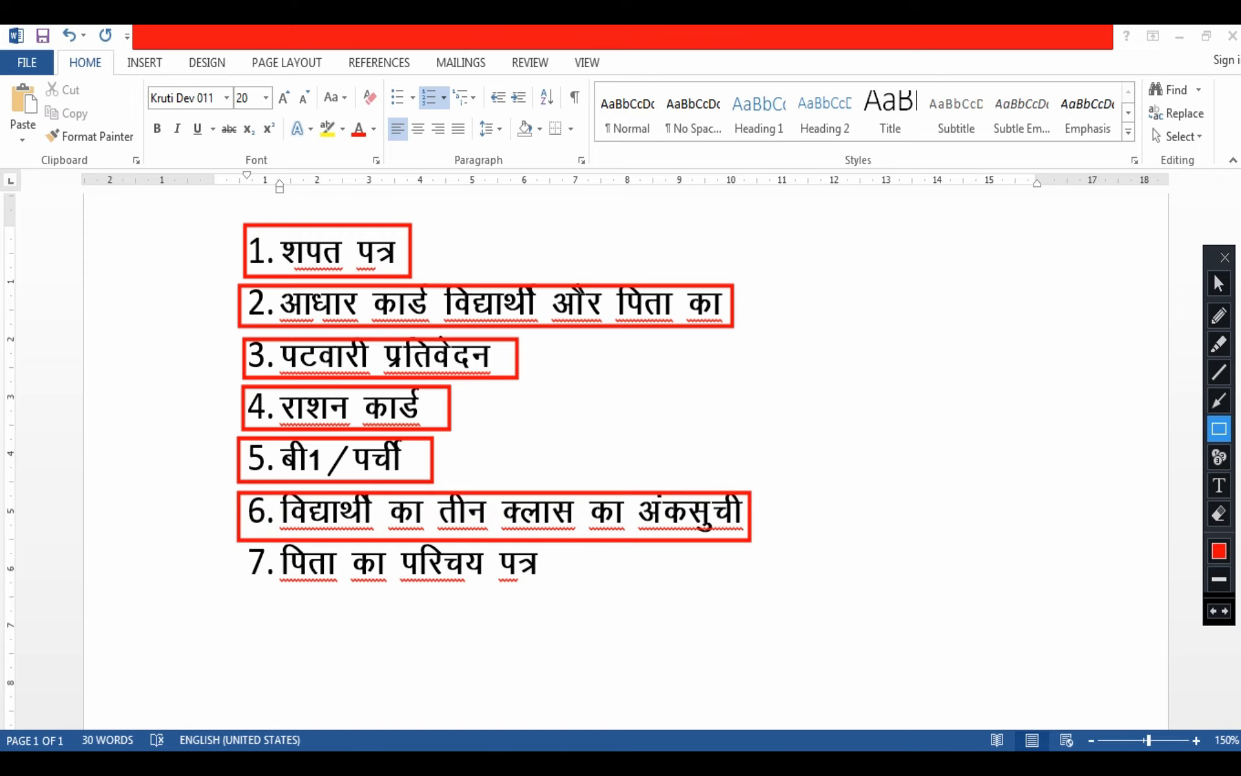
mouse_move(240, 544)
mouse_down()
mouse_move(433, 587)
mouse_move(554, 587)
mouse_up()
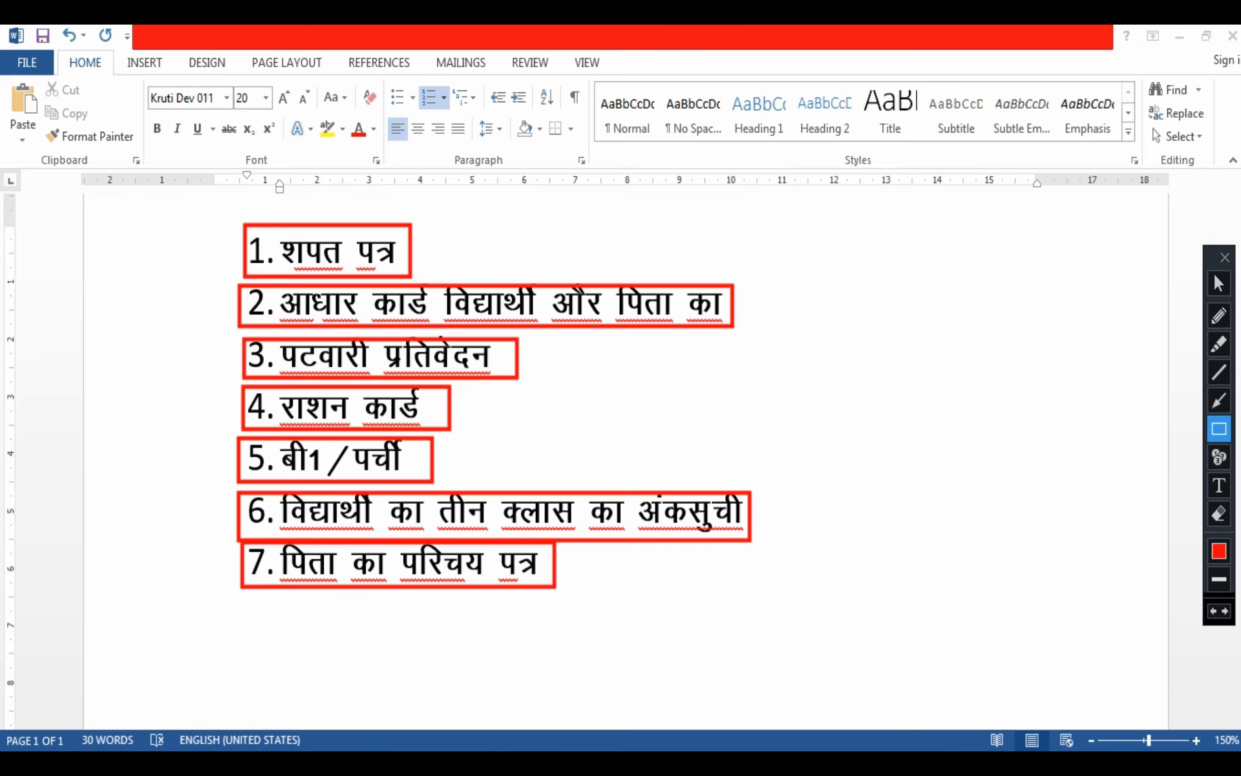
click(1219, 514)
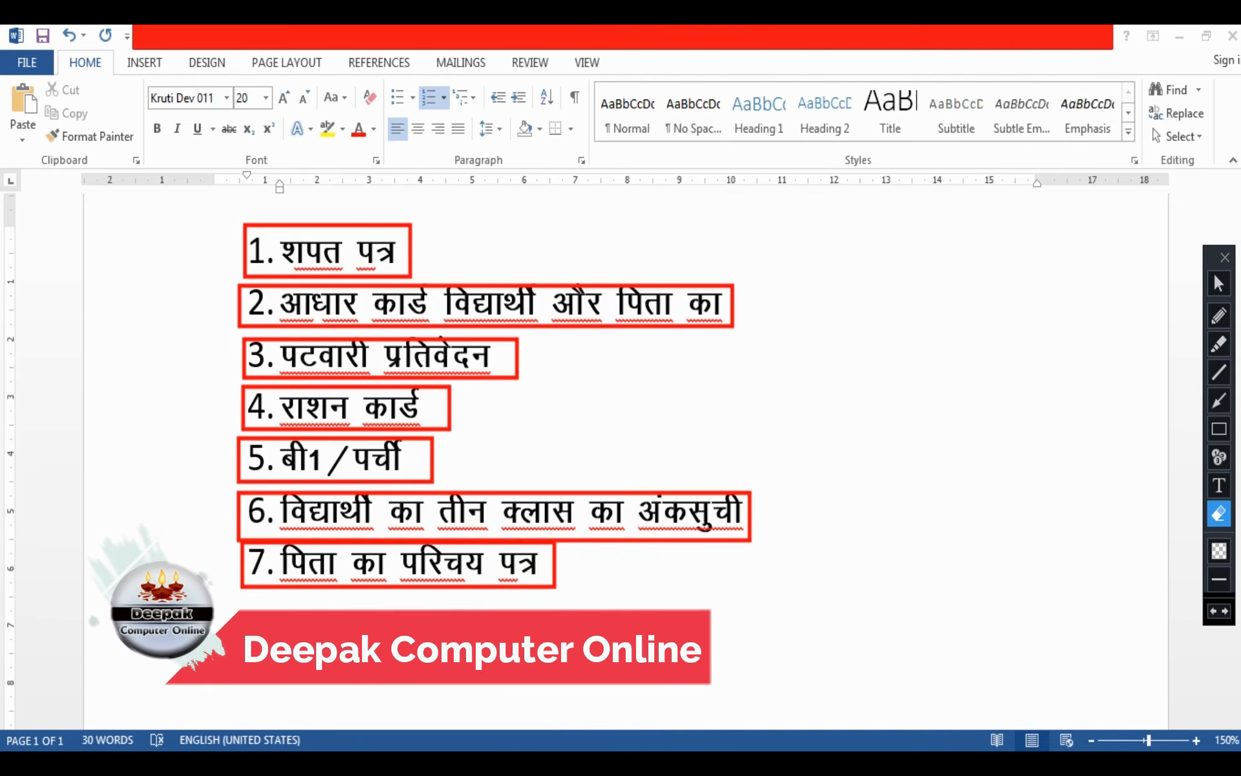
click(1219, 283)
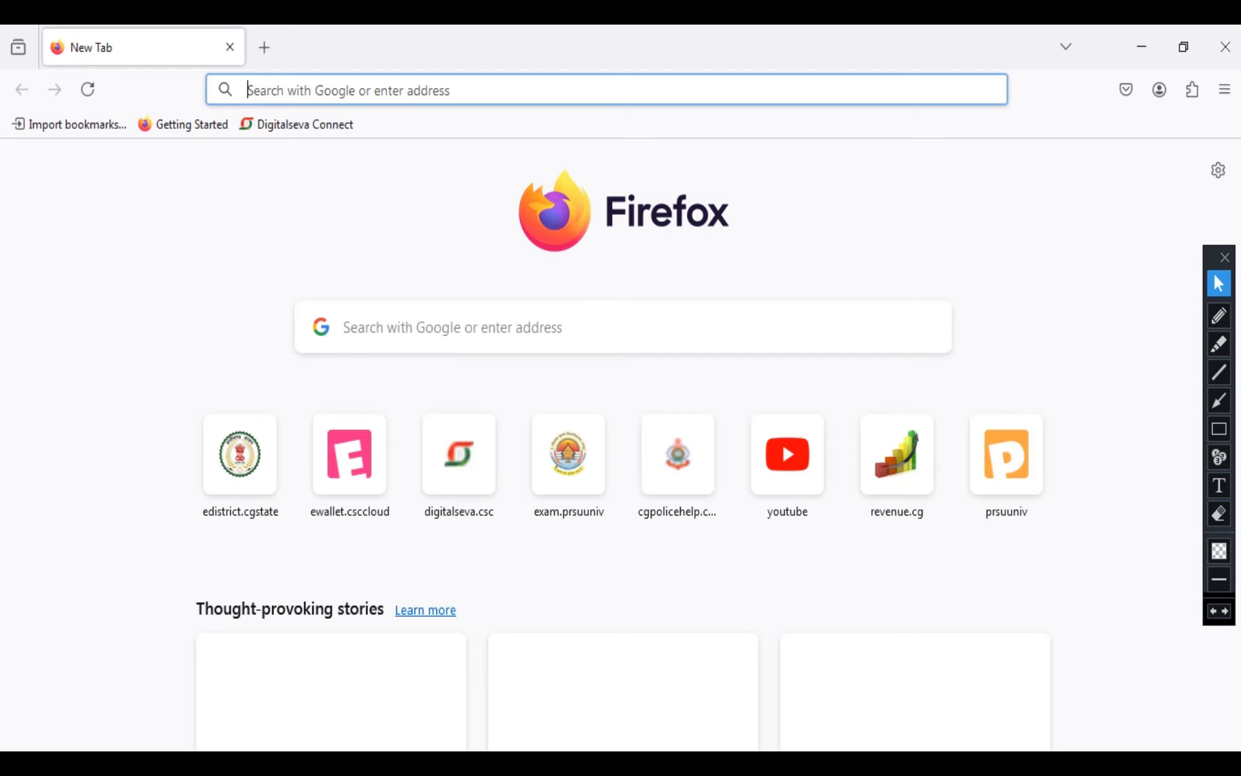
Switch to Firefox and search Google for "cg e district"
click(1219, 429)
mouse_move(287, 283)
mouse_down()
mouse_move(745, 377)
mouse_move(790, 371)
mouse_up()
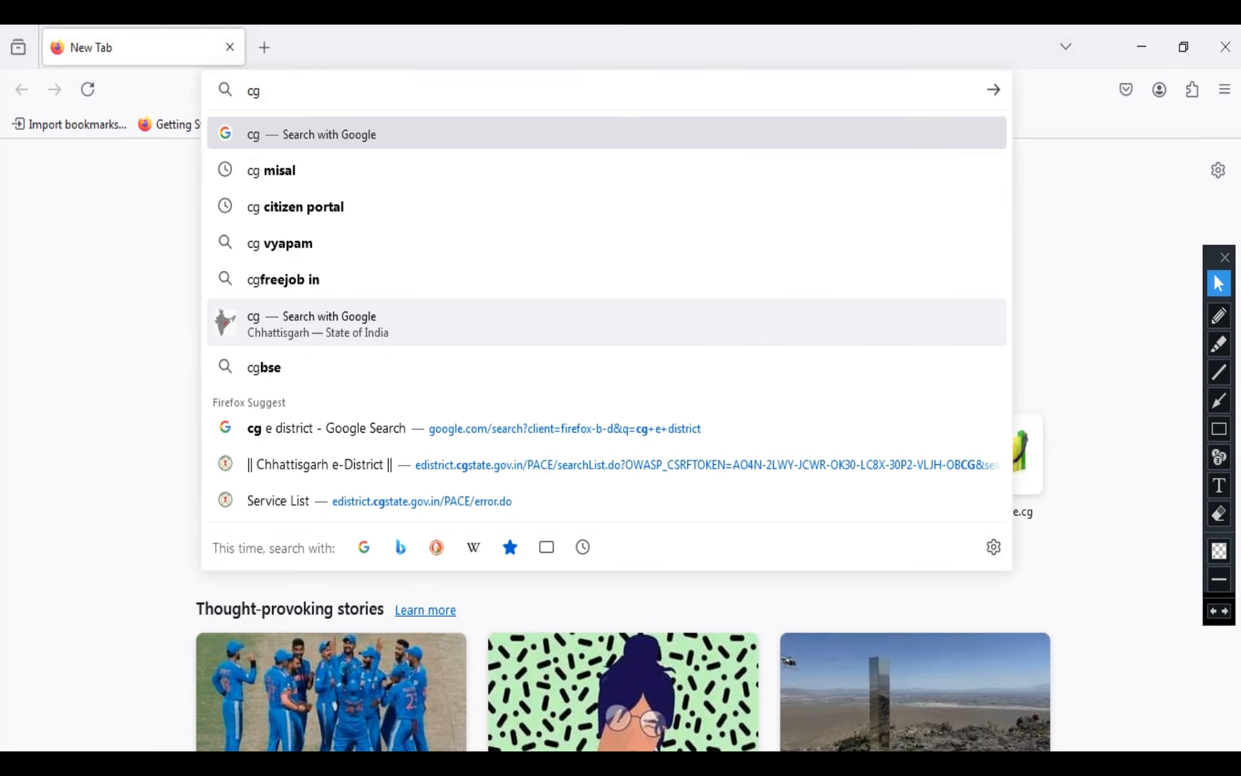
text(edir)
key(Down)
key(Return)
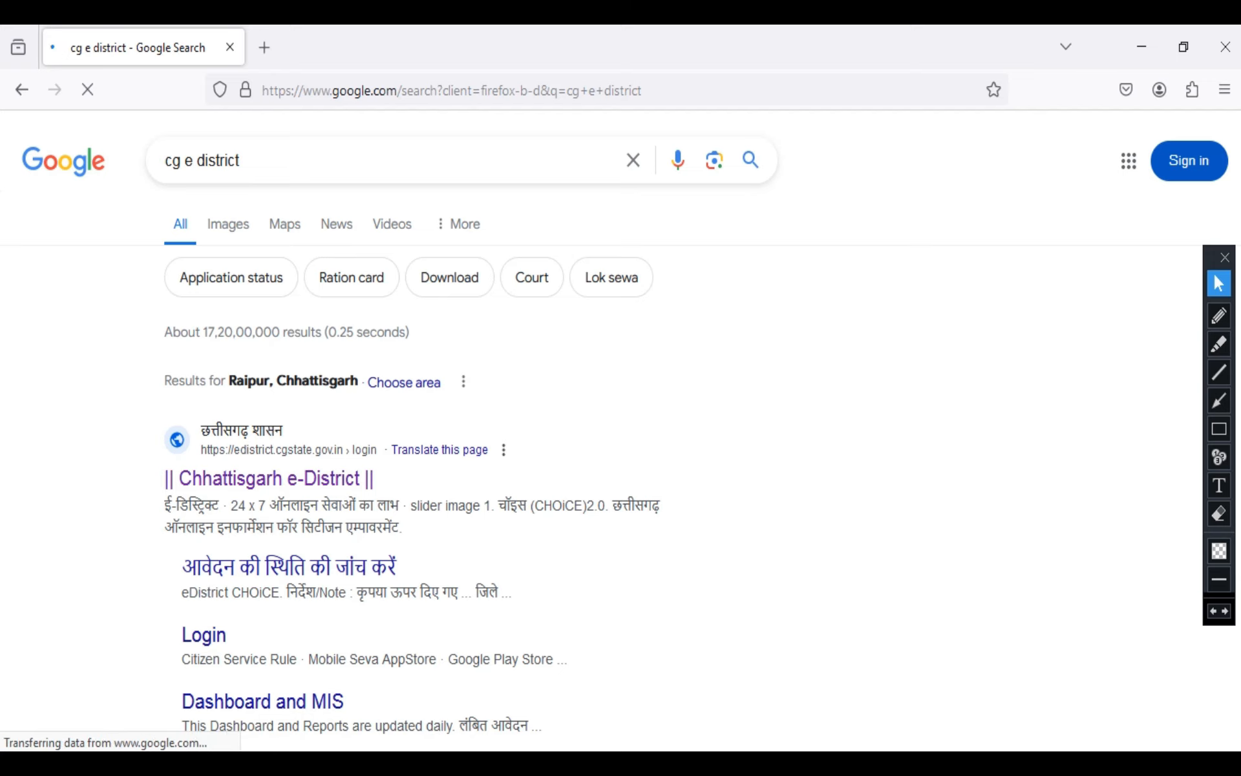
Outline the edistrict.cgstate.gov.in search result with a red rectangle and remove the outline
click(1219, 429)
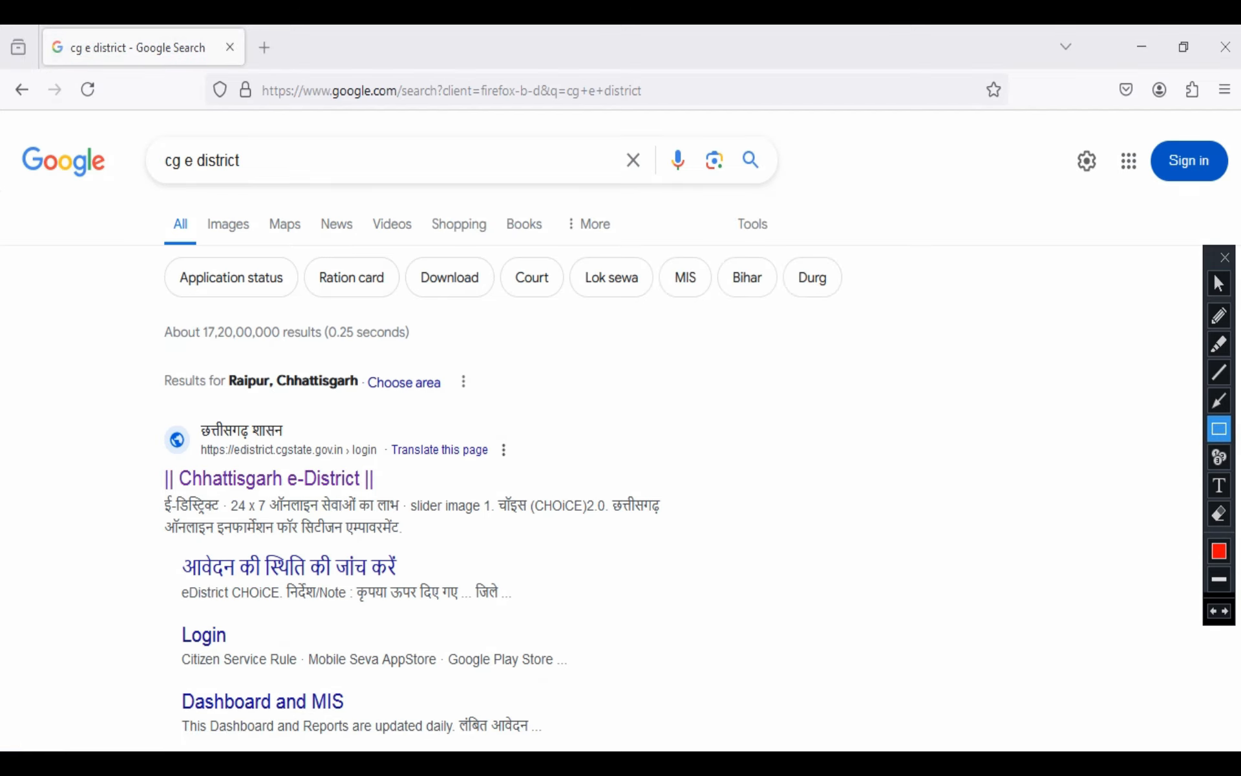
mouse_move(153, 408)
mouse_down()
mouse_move(365, 495)
mouse_move(445, 475)
mouse_up()
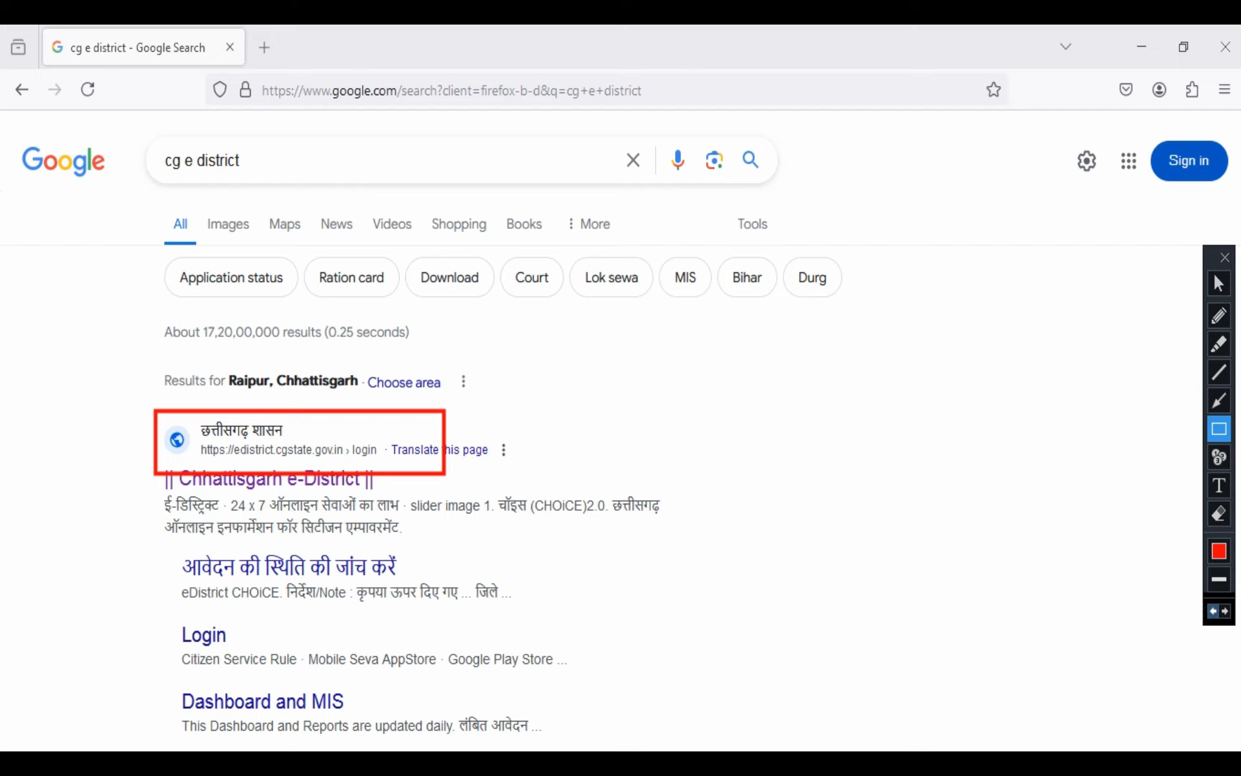
key(ctrl+z)
Open the Chhattisgarh e-District search result and go to the site's लॉगिन section
click(1219, 283)
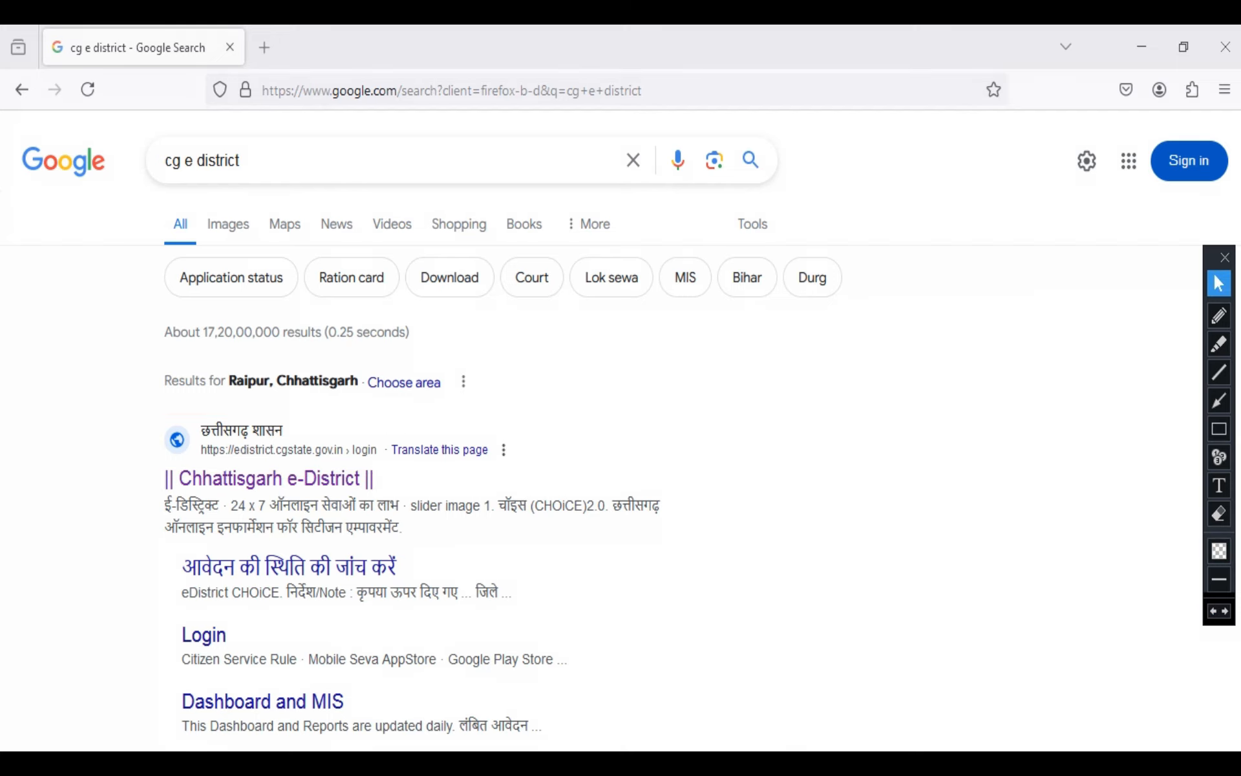
click(269, 478)
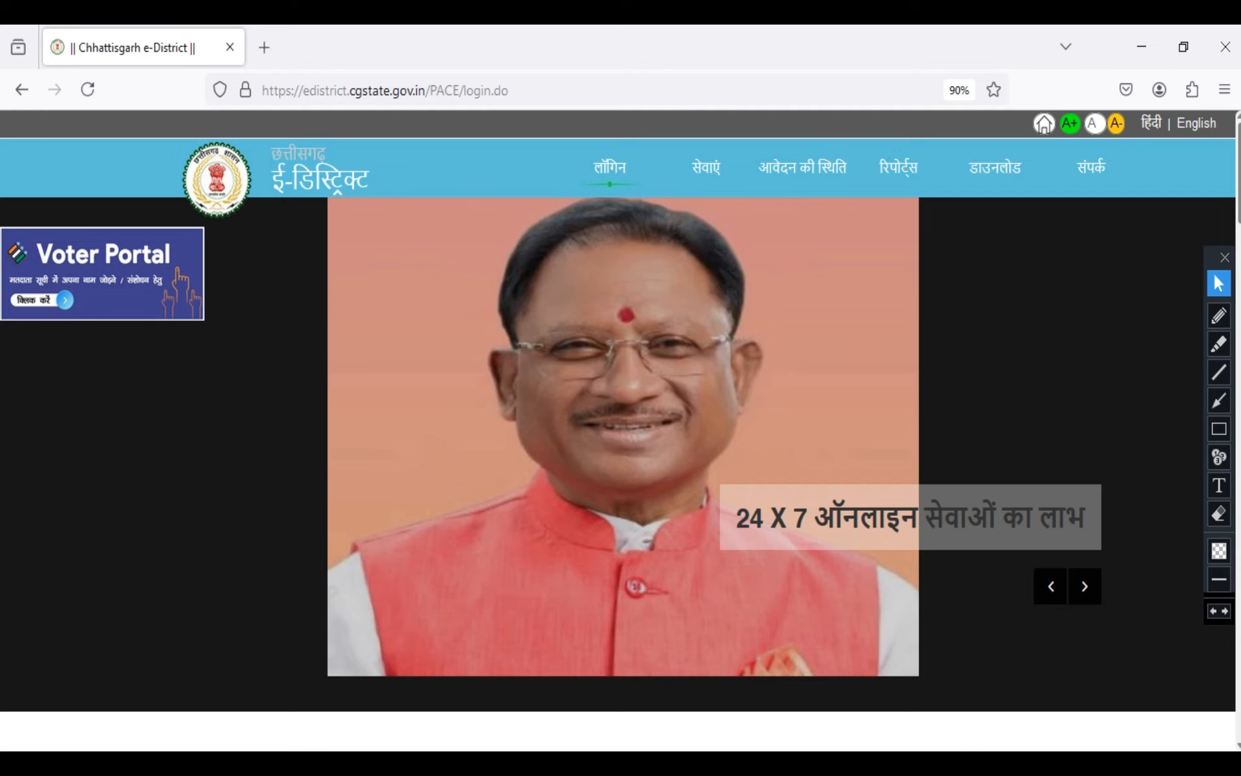
scroll(621, 427, down, 7)
scroll(621, 426, up, 1)
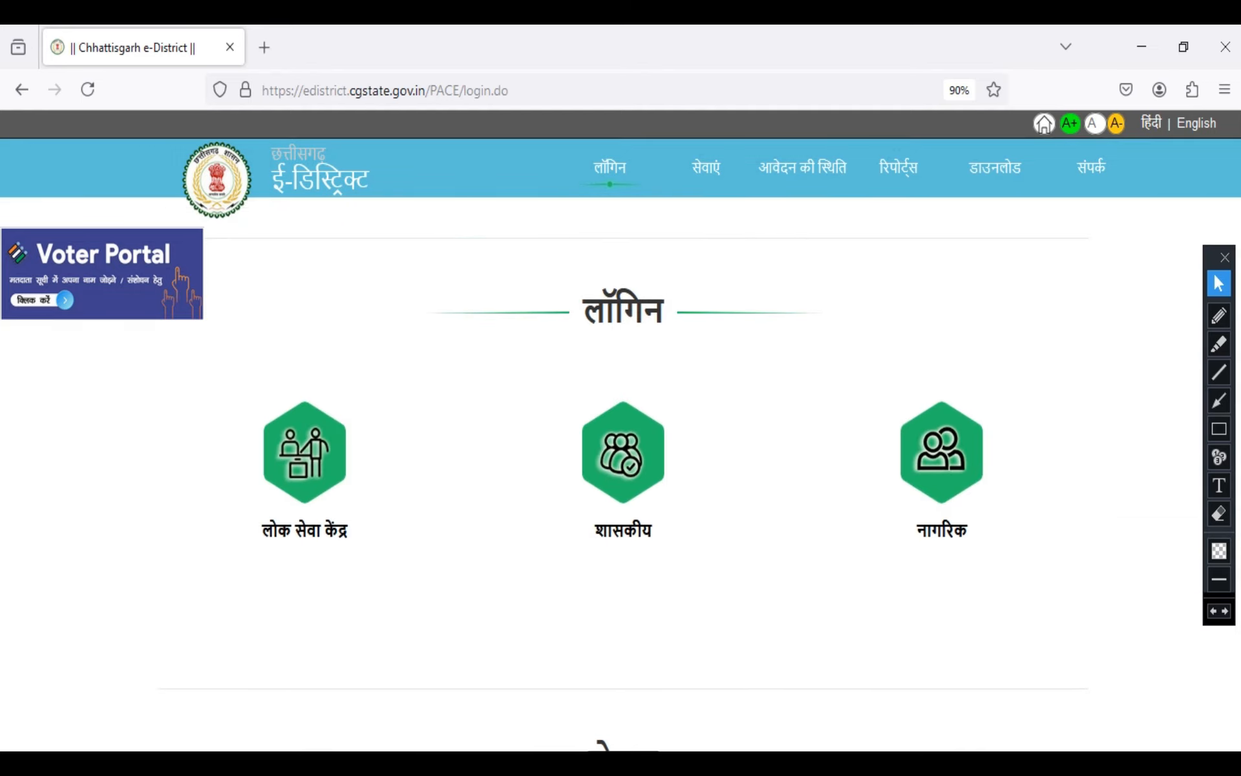
Outline the three login options in red and remove the outlines around नागरिक and शासकीय
click(1219, 429)
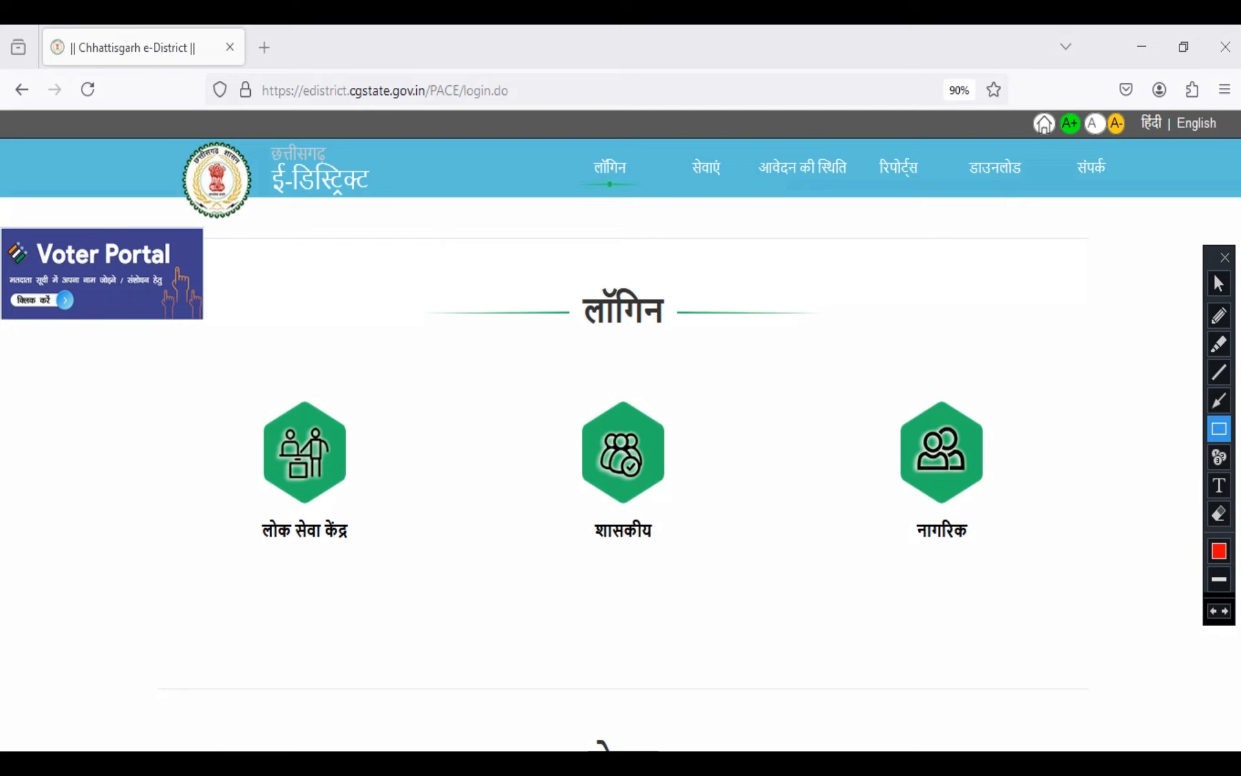
mouse_move(227, 388)
mouse_down()
mouse_move(395, 520)
mouse_move(396, 558)
mouse_up()
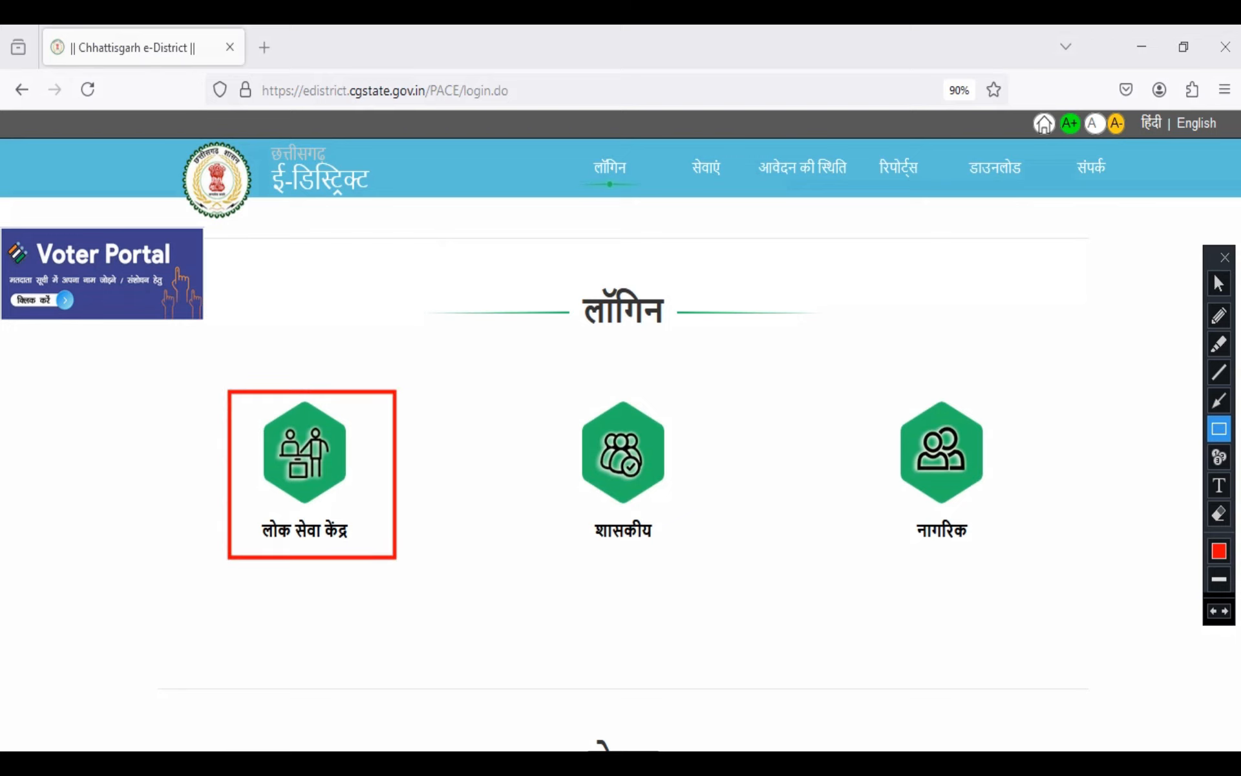
mouse_move(546, 396)
mouse_down()
mouse_move(595, 435)
mouse_move(695, 564)
mouse_up()
drag(876, 370, 999, 548)
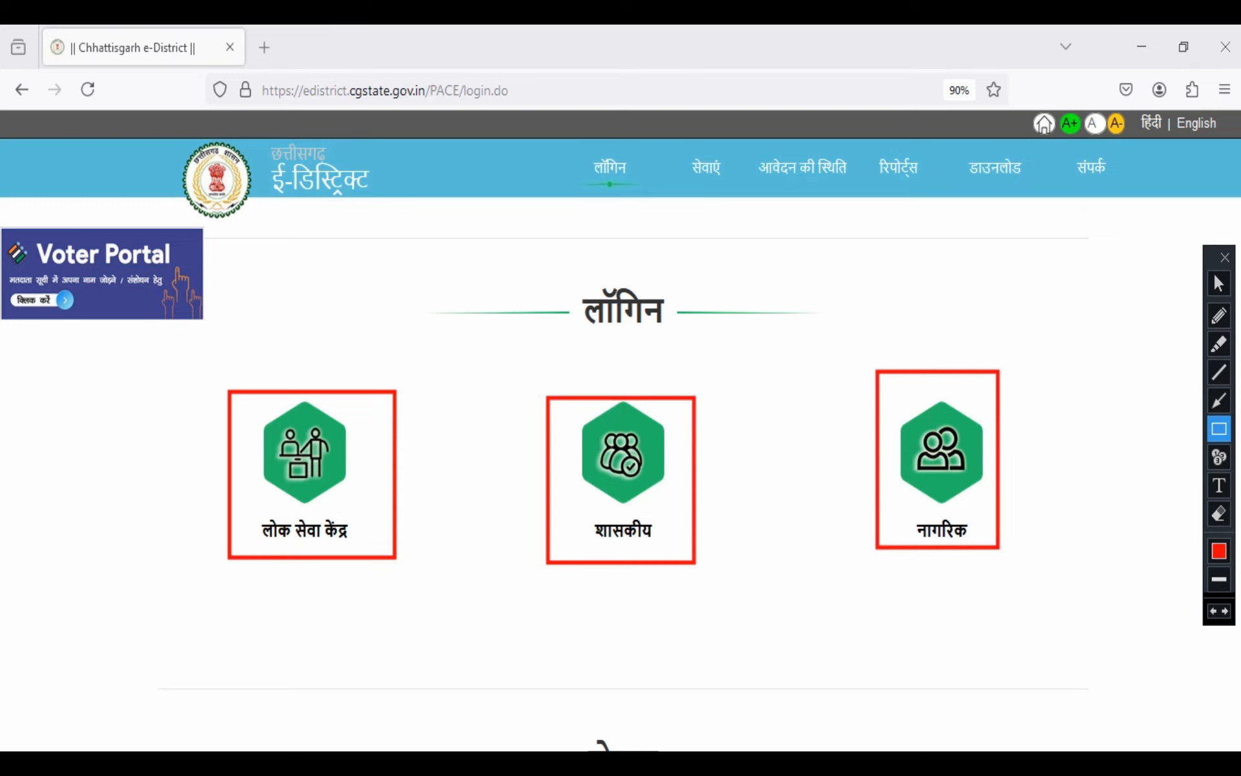
click(1214, 611)
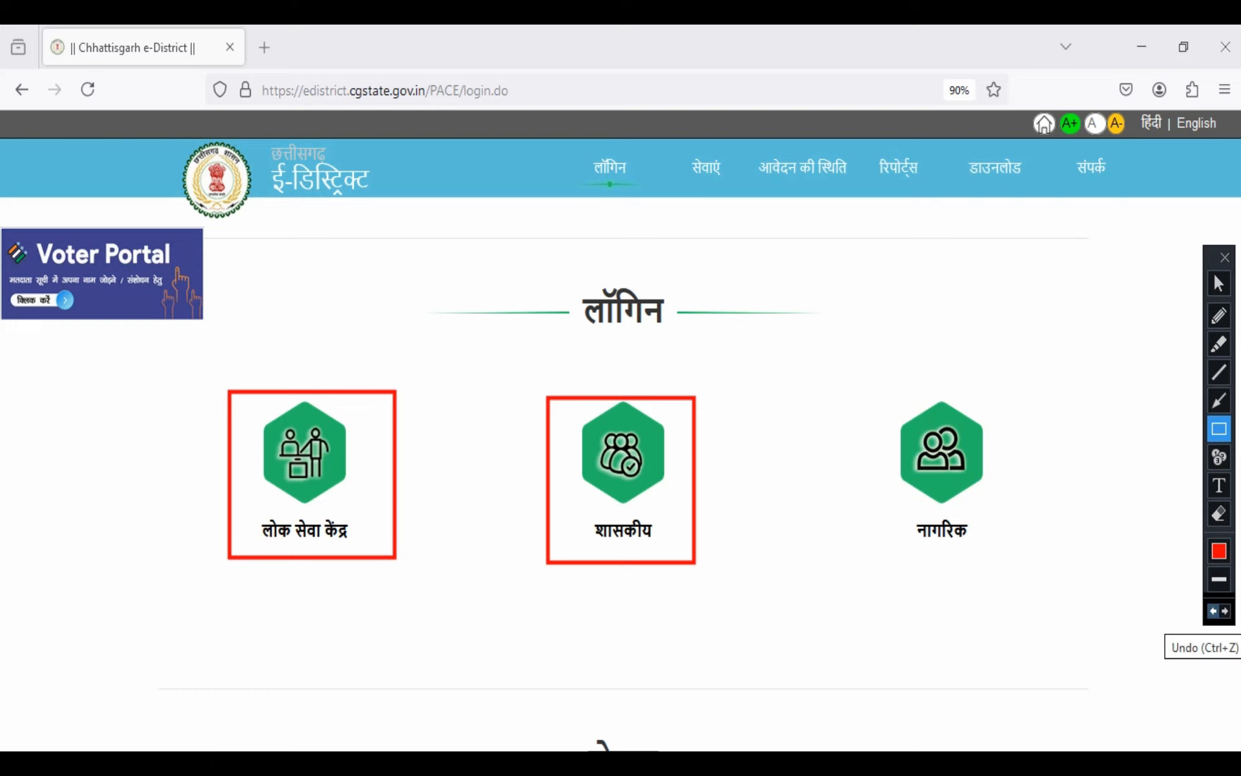
click(1214, 611)
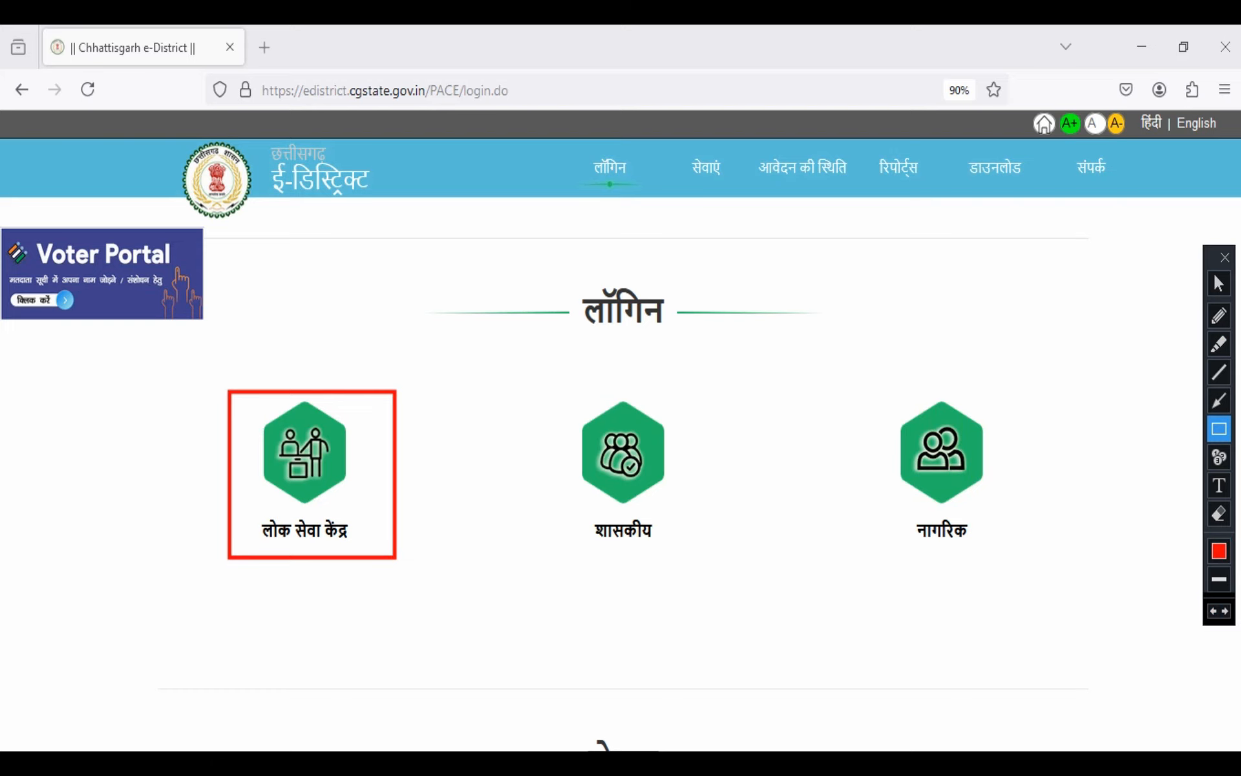
Clear the remaining red outline and open the लोक सेवा केंद्र login page
click(1218, 283)
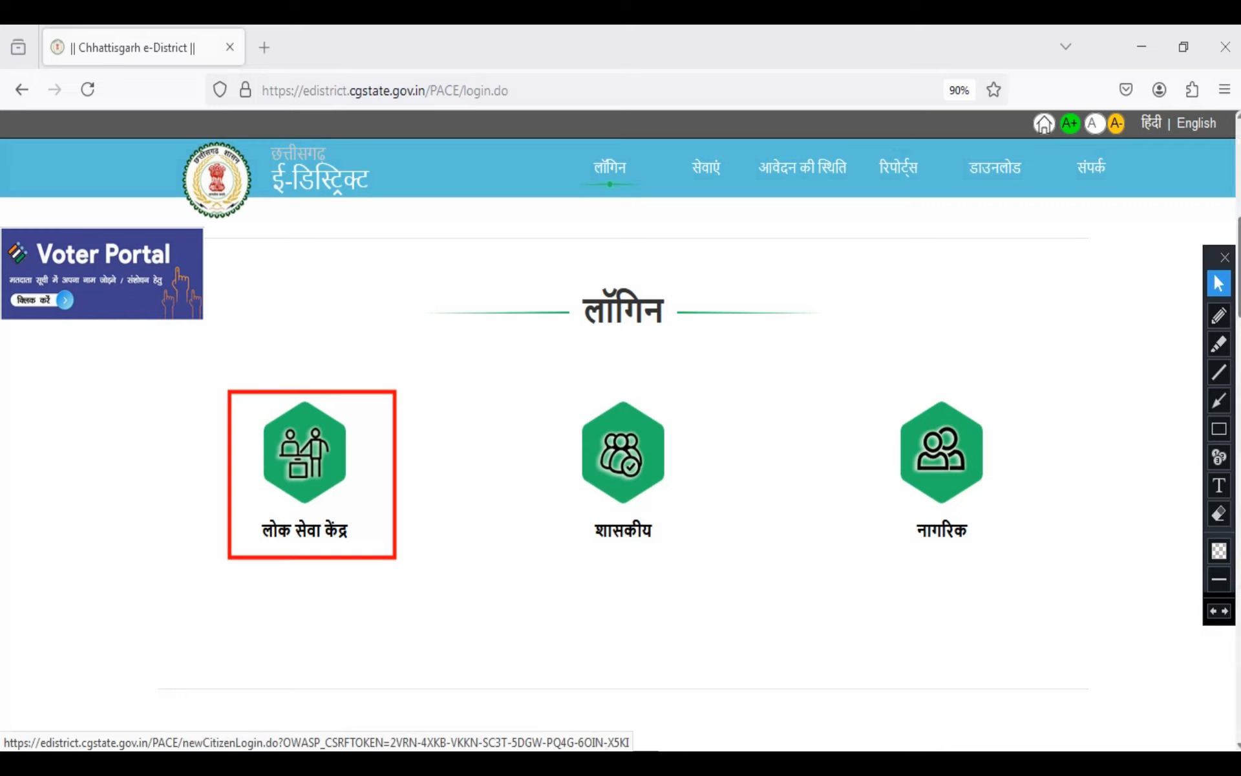
click(1213, 611)
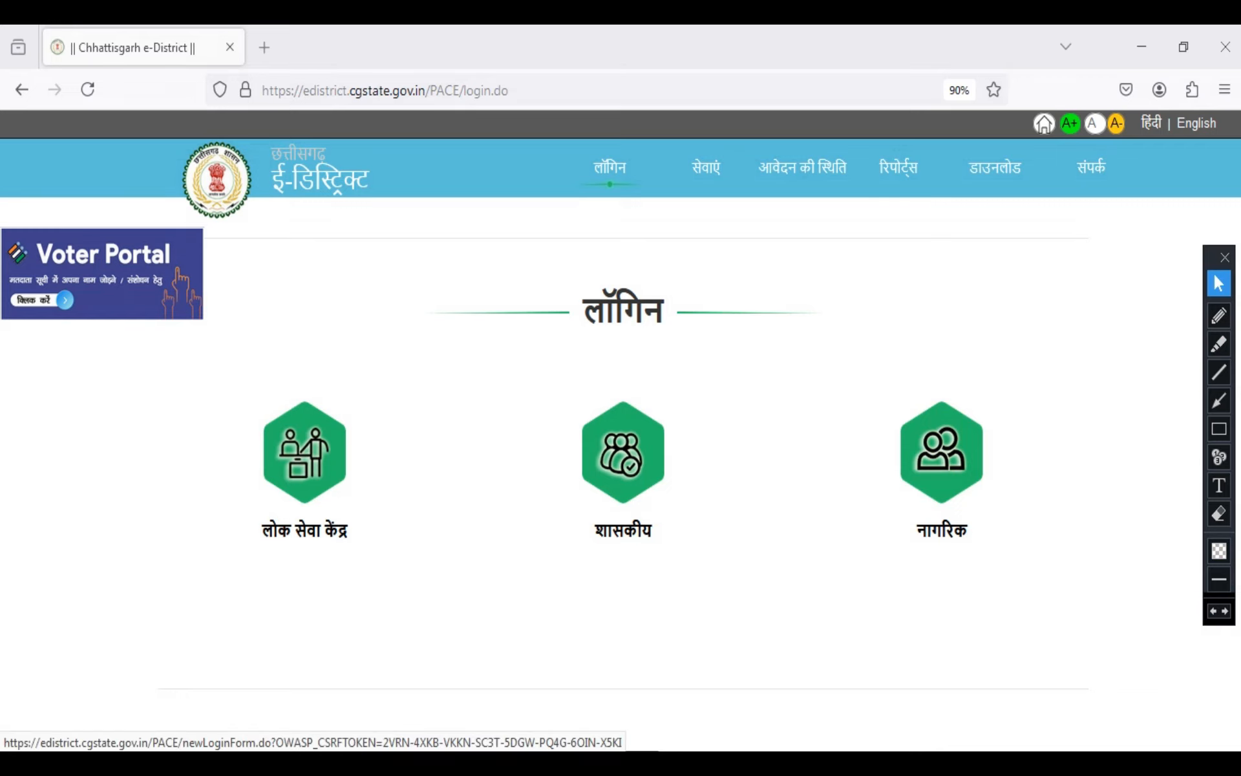
click(304, 452)
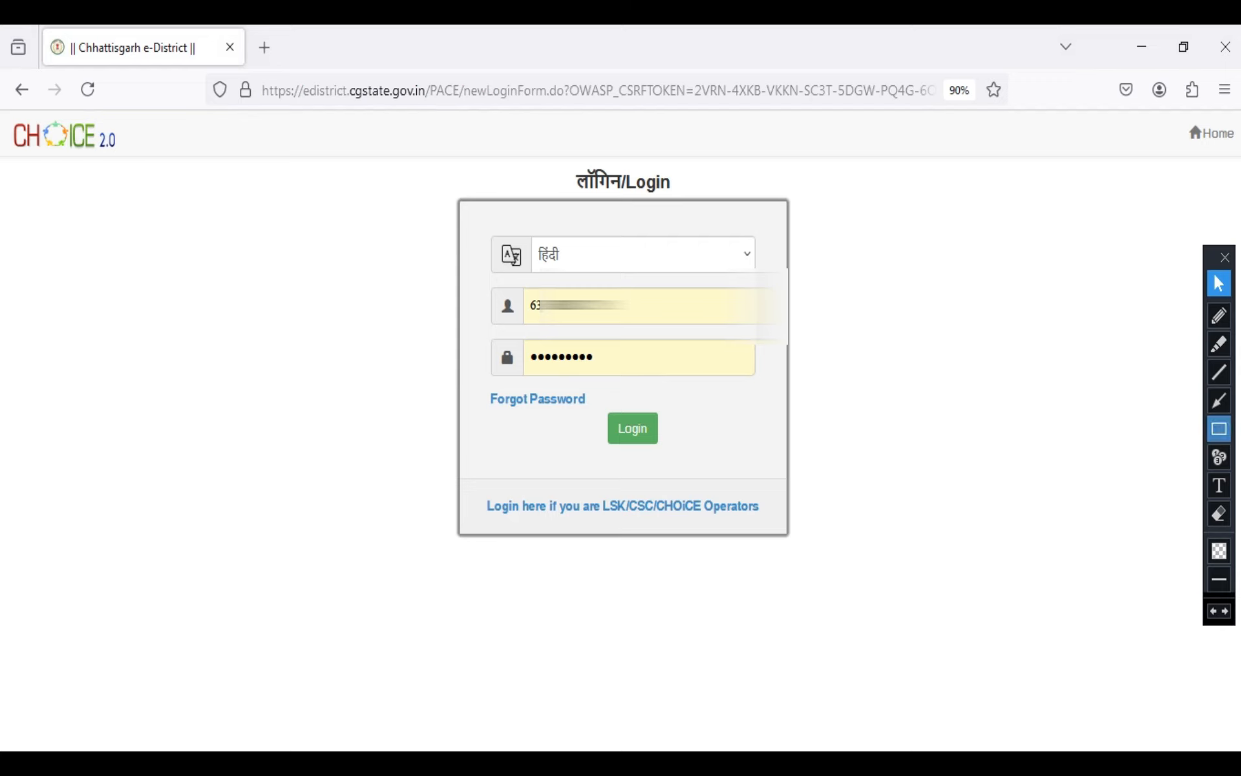
Outline the username and password fields in red and remove both outlines
click(1219, 429)
drag(501, 284, 764, 331)
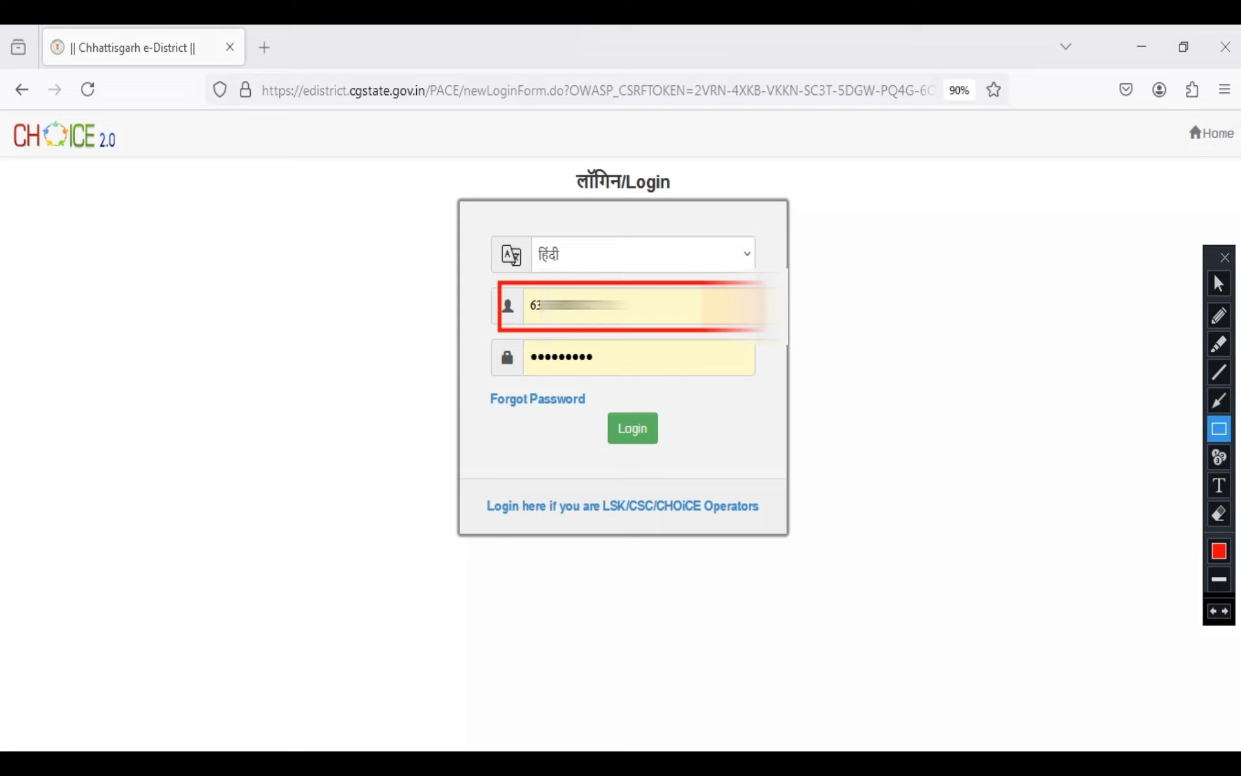
drag(480, 335, 770, 381)
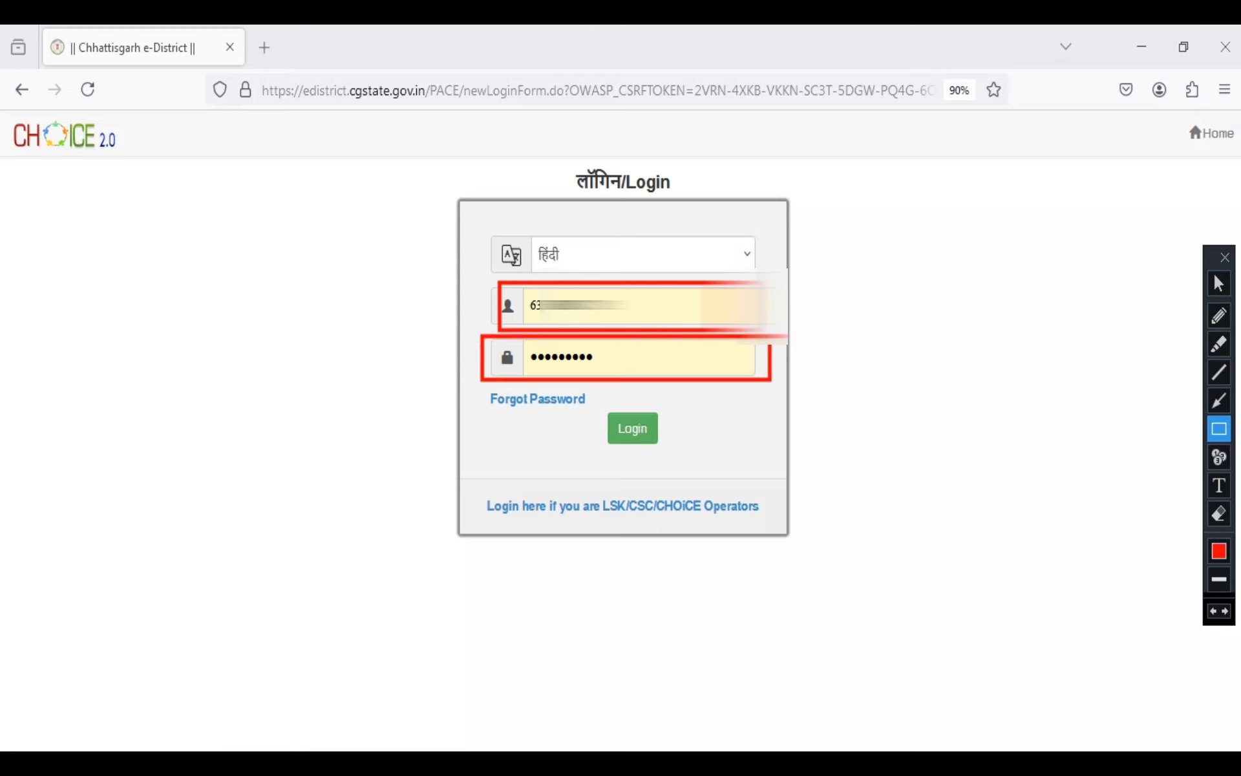
key(ctrl+z)
key(ctrl+z)
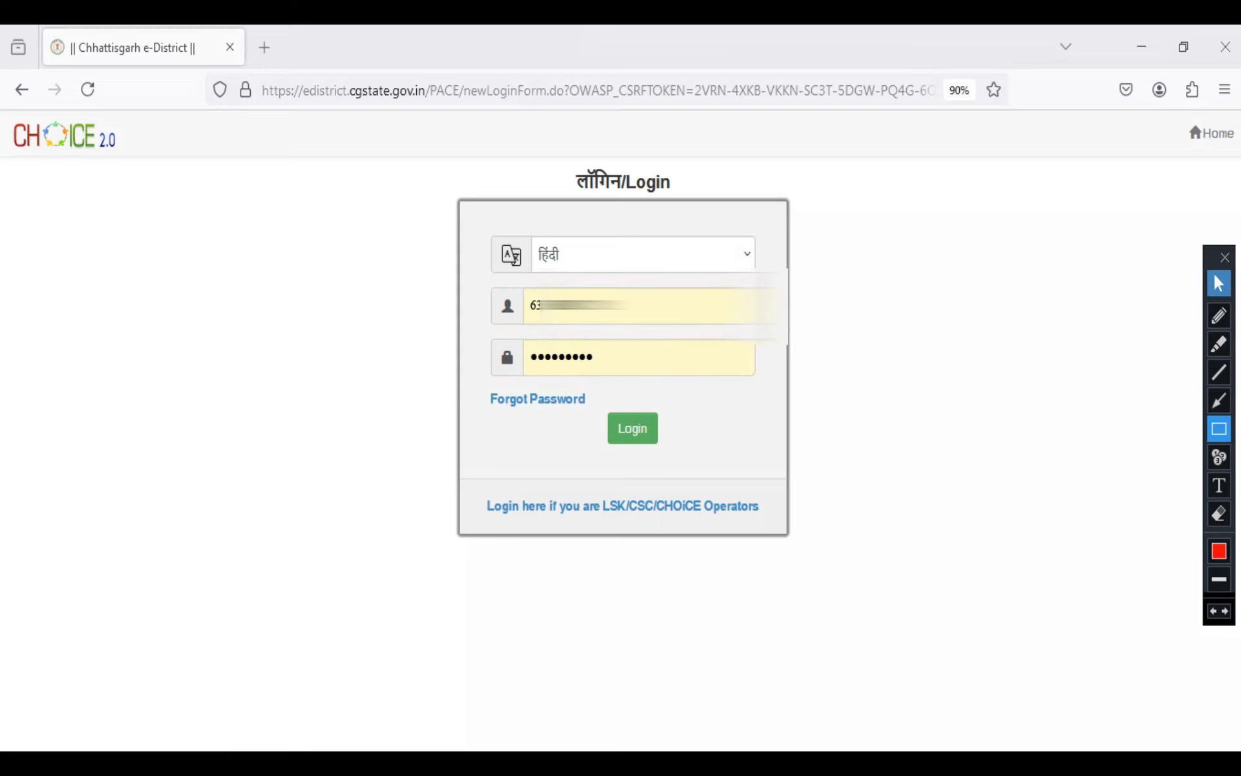
Log in to the e-District portal with the credentials already filled in
click(1219, 283)
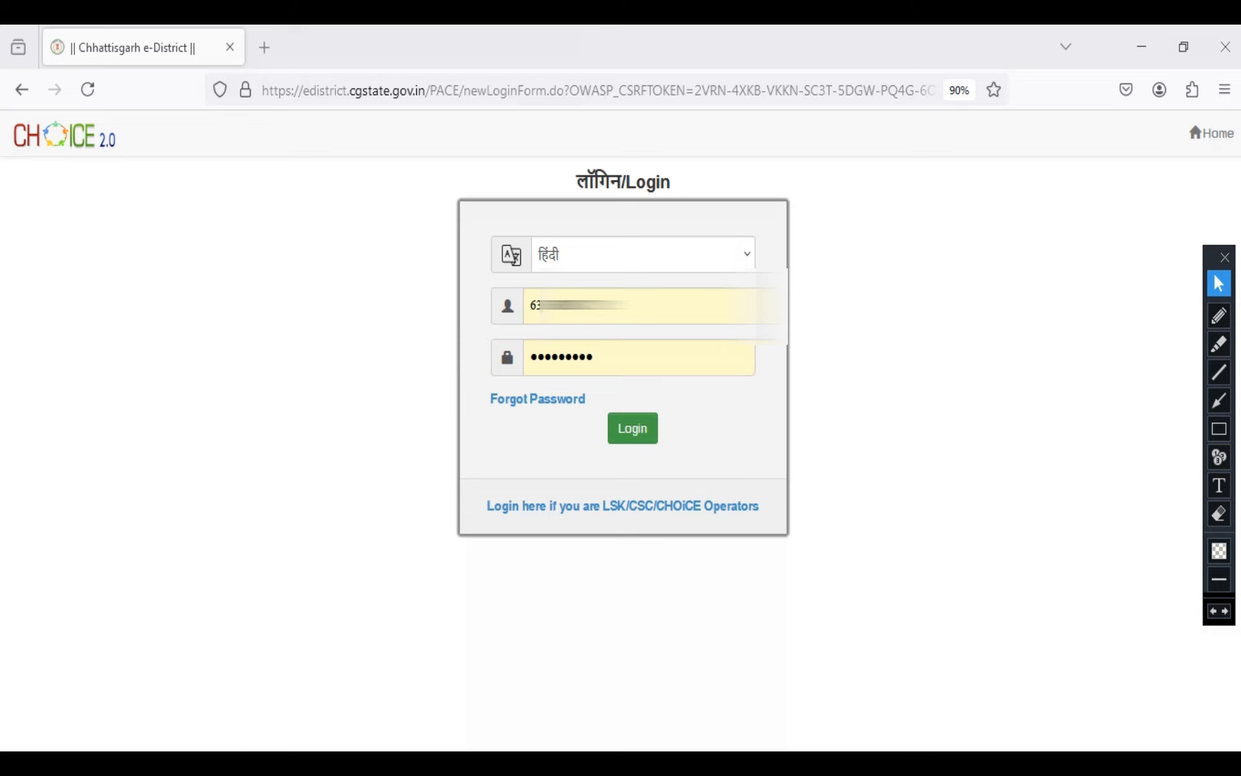
click(632, 428)
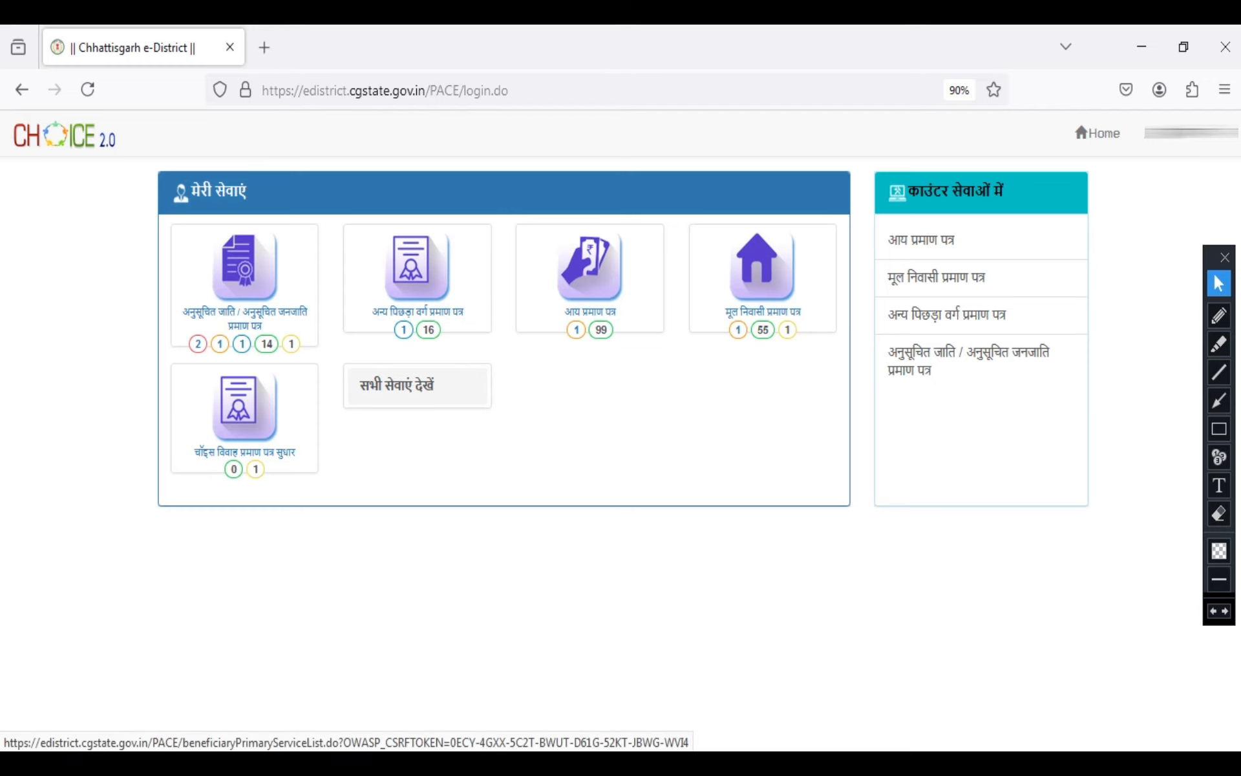
Outline the सभी सेवाएं देखें link, remove that outline, and mark the मूल निवासी प्रमाण पत्र service in red
click(1219, 429)
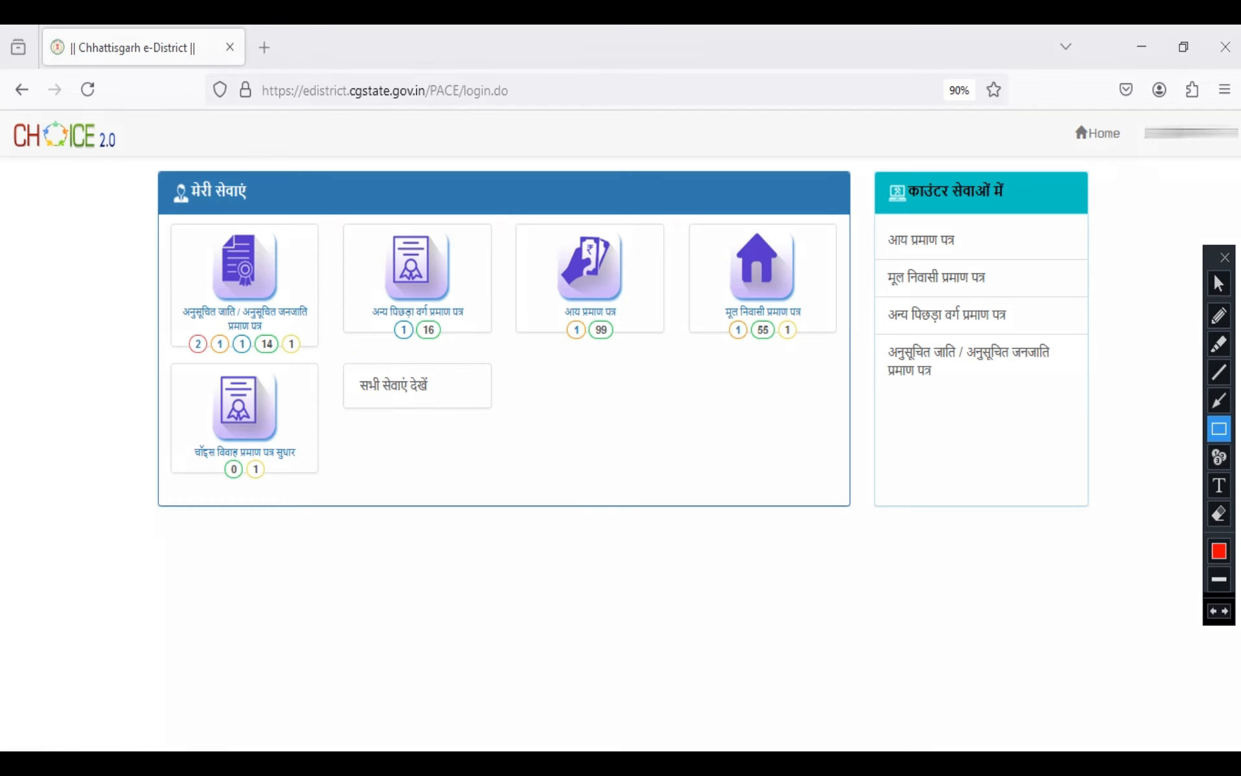
drag(332, 356, 496, 416)
click(1214, 611)
click(1220, 283)
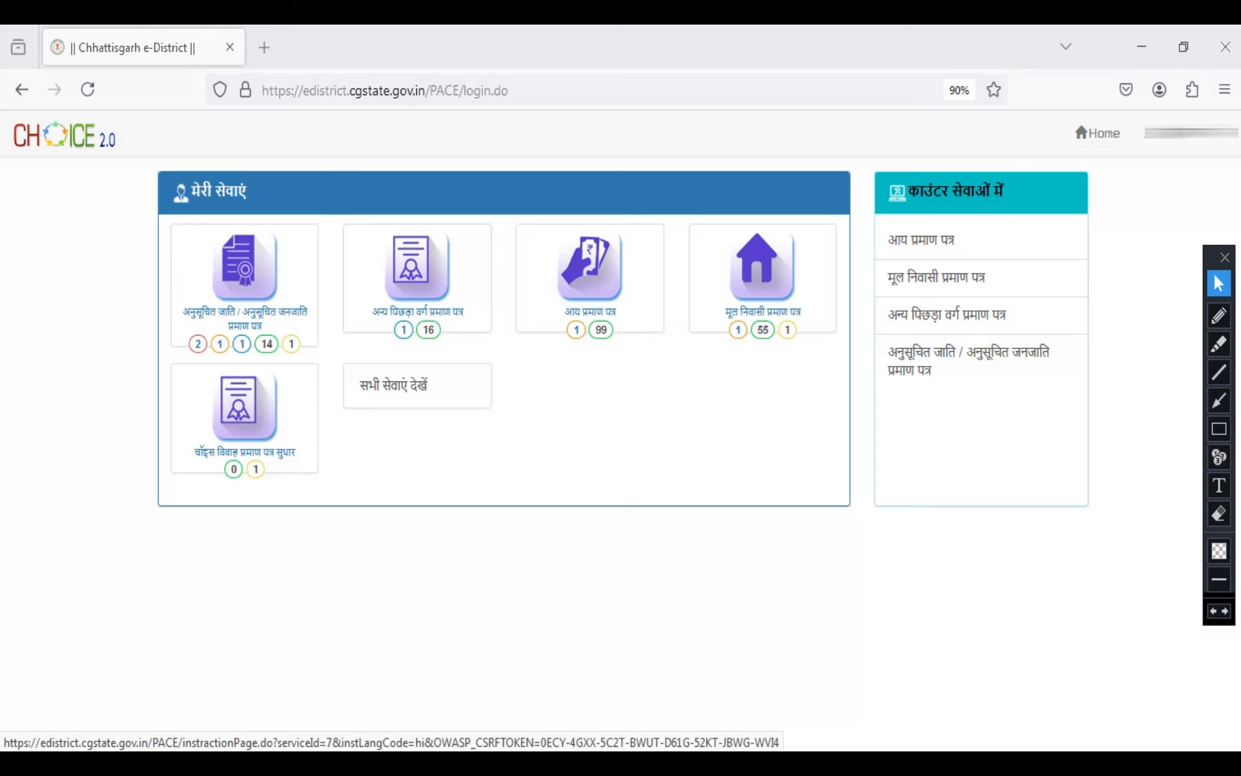
click(1219, 429)
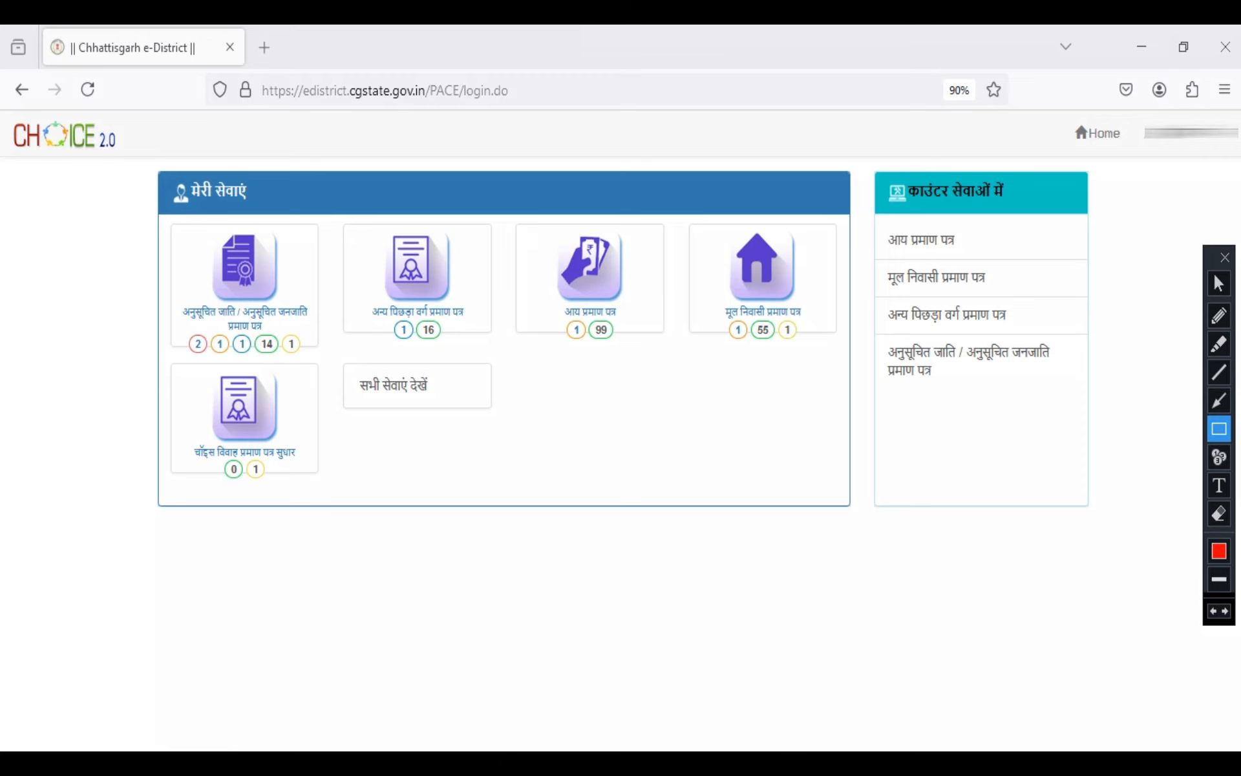
drag(683, 215, 831, 349)
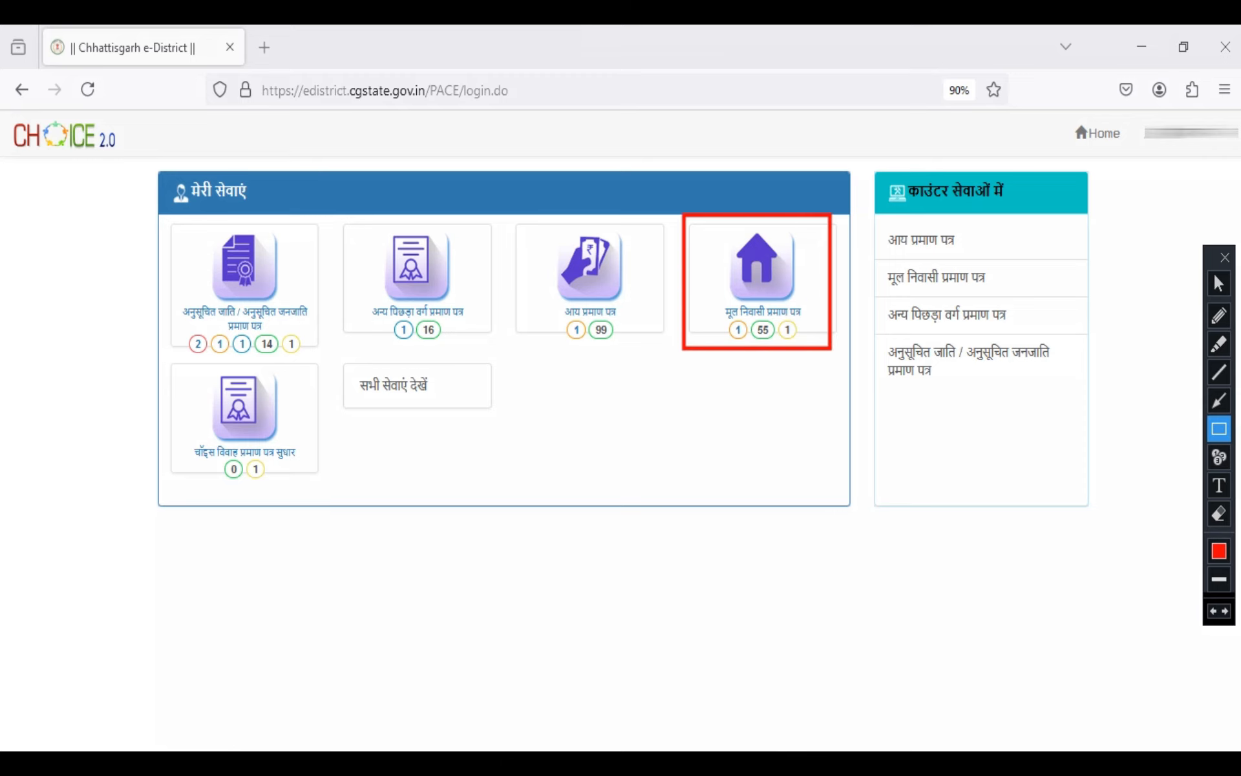
Open the मूल निवासी प्रमाण पत्र service and proceed past its required documents page
click(1219, 284)
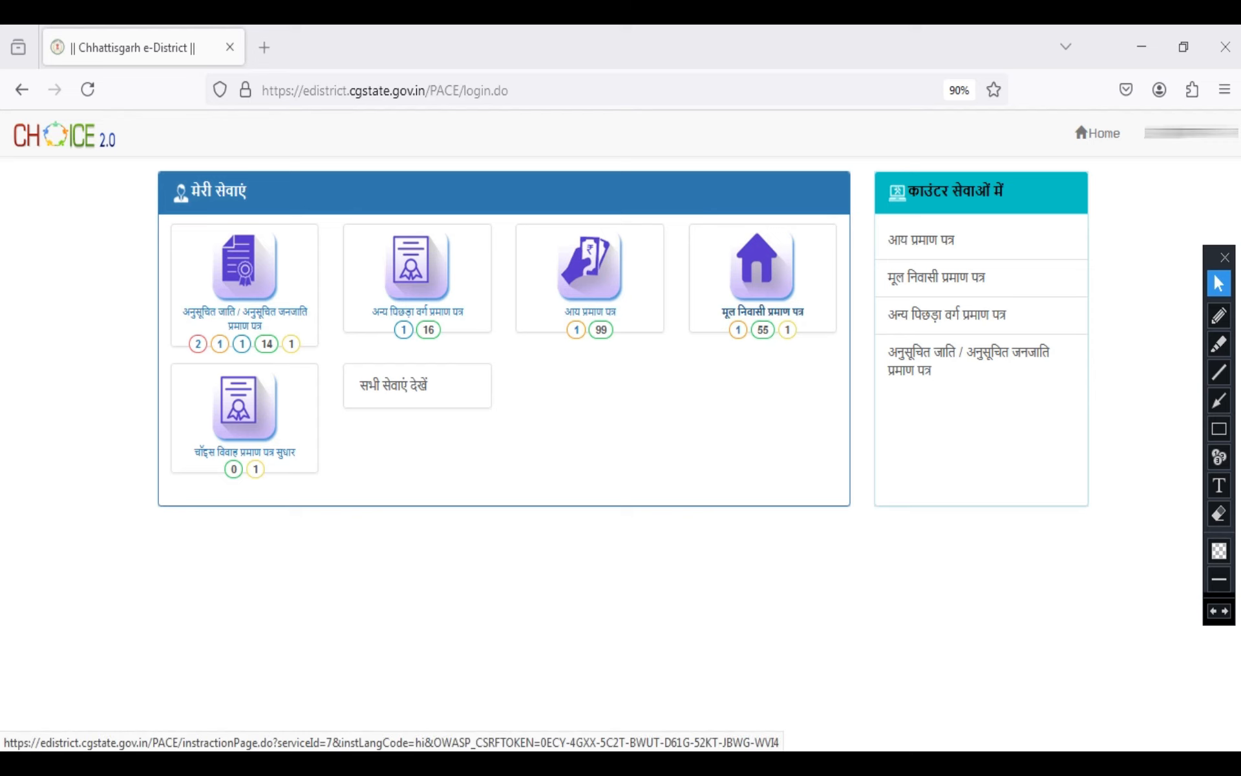
click(763, 311)
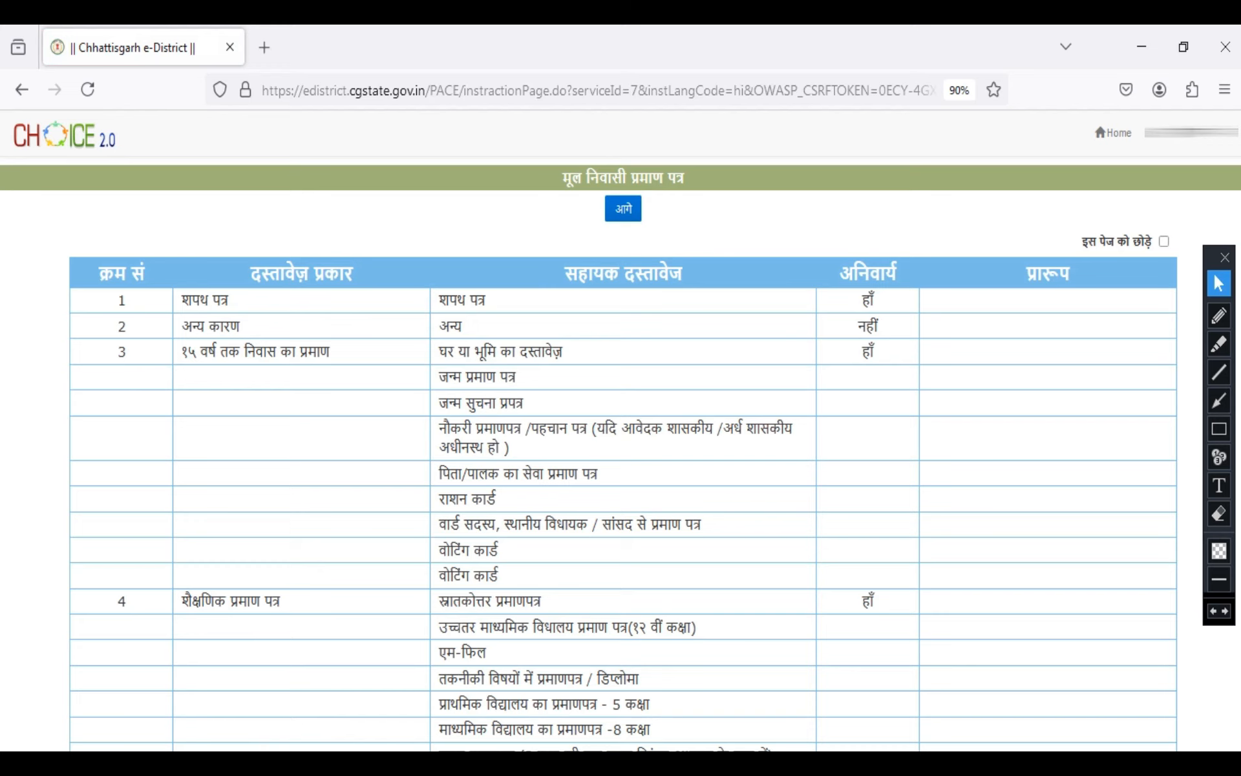
click(623, 209)
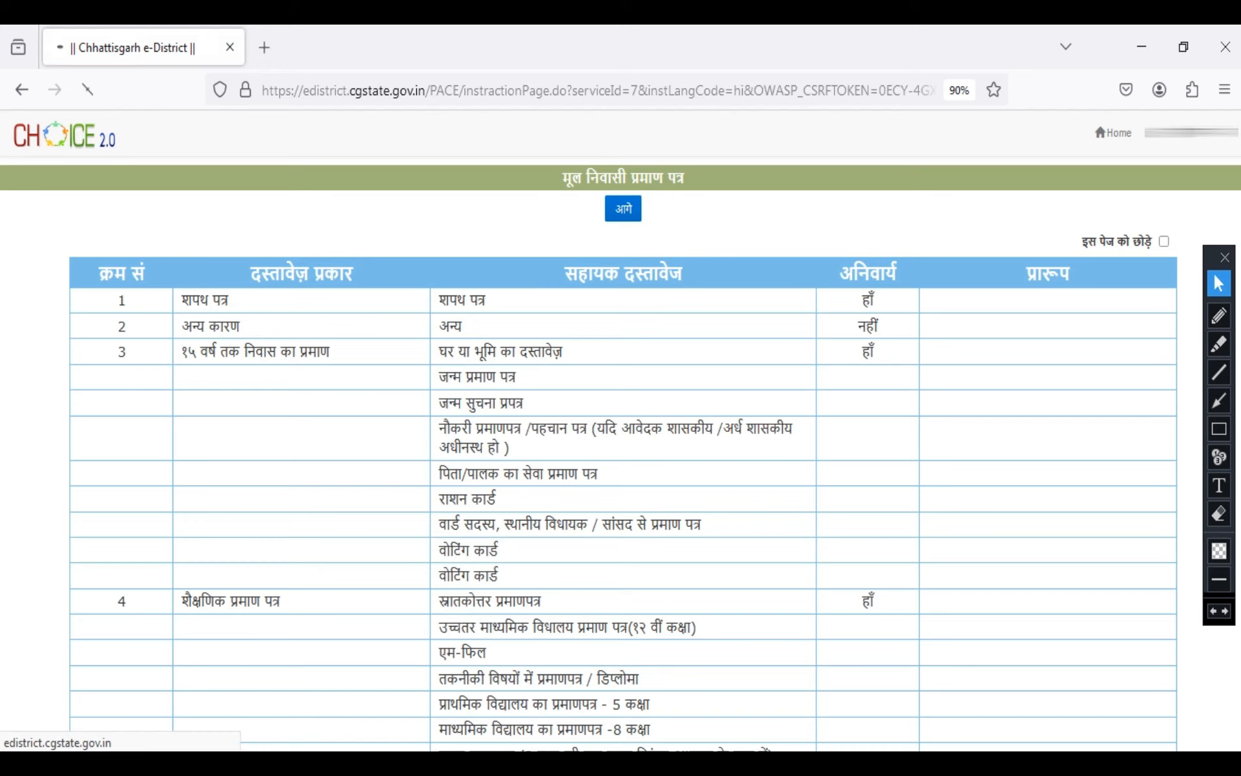
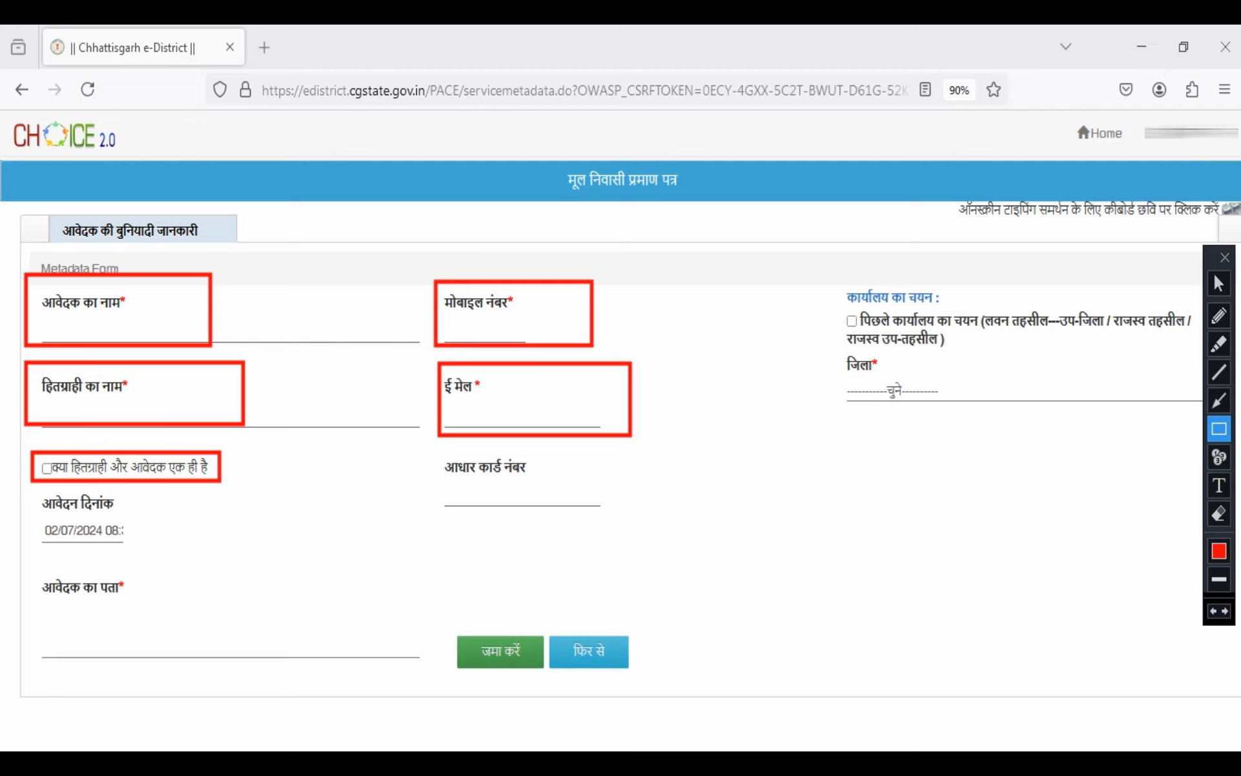
Outline the आधार कार्ड नंबर and आवेदक का पता fields in red, and enable पिछले कार्यालय का चयन to reuse the previous office
drag(426, 457, 613, 514)
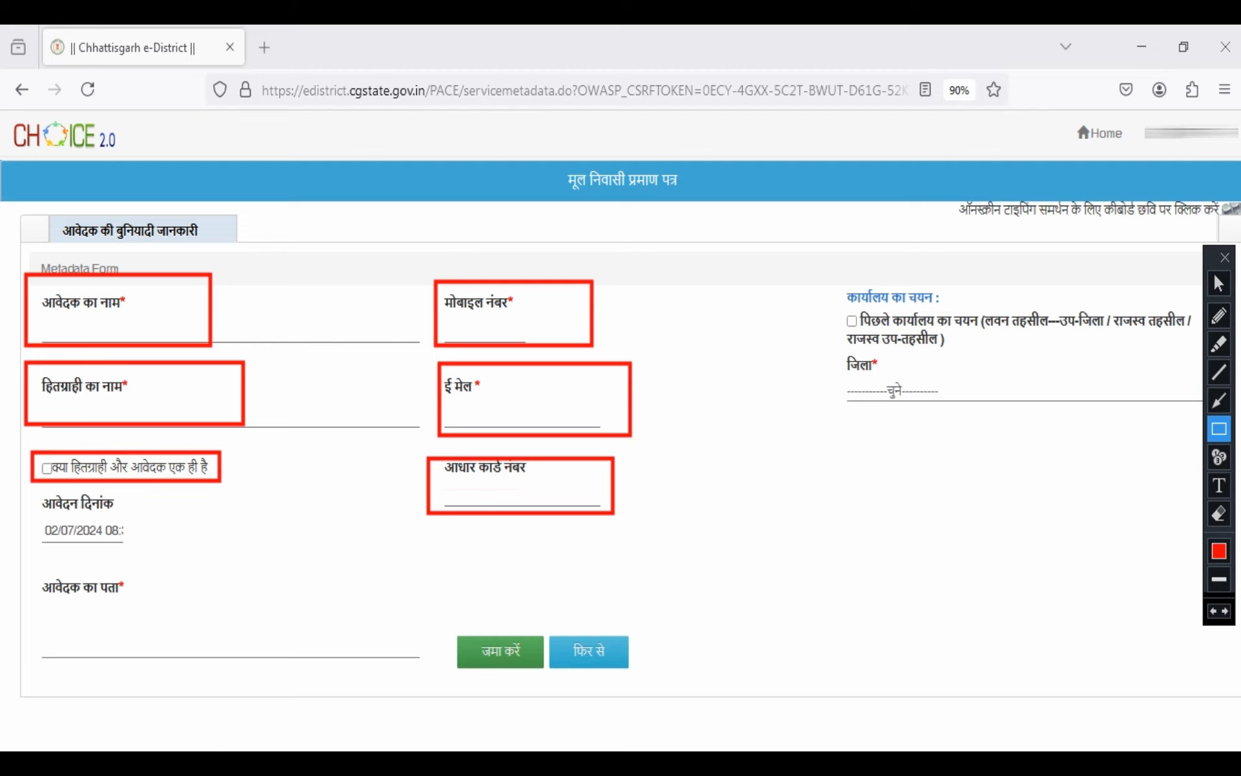
drag(31, 573, 191, 632)
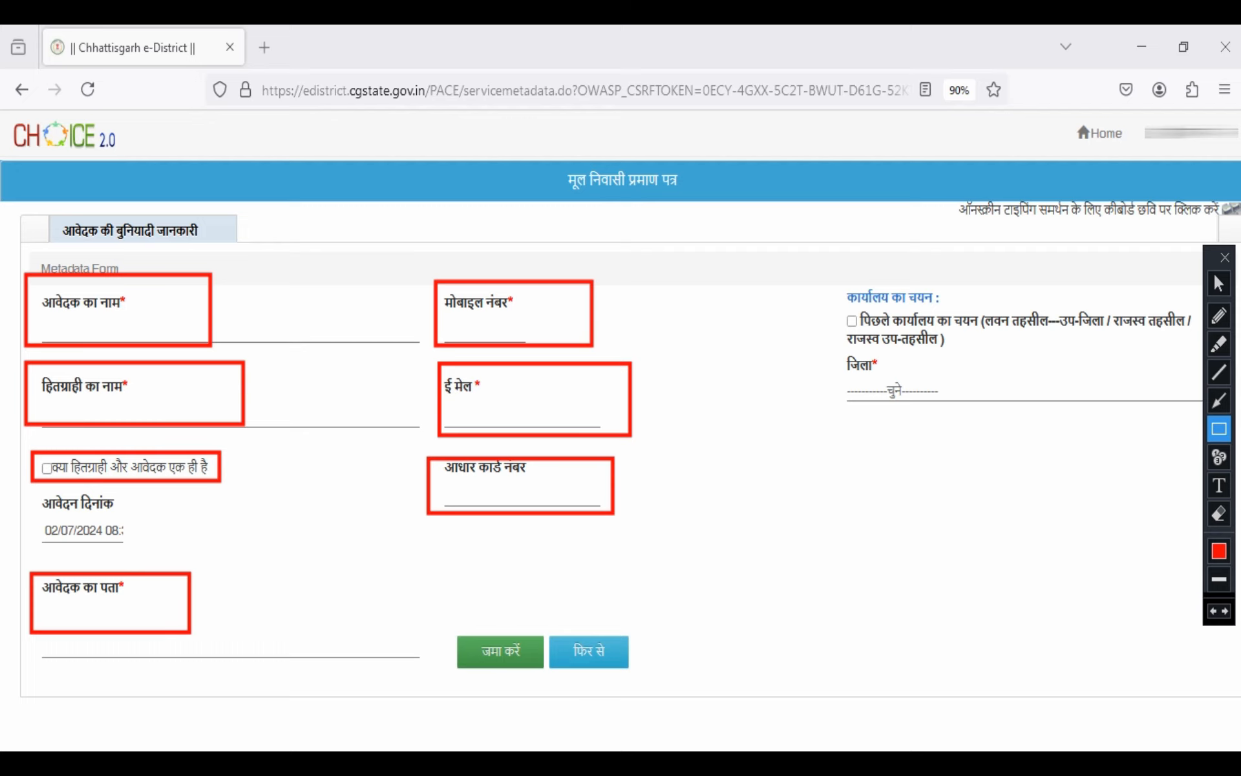
click(1219, 284)
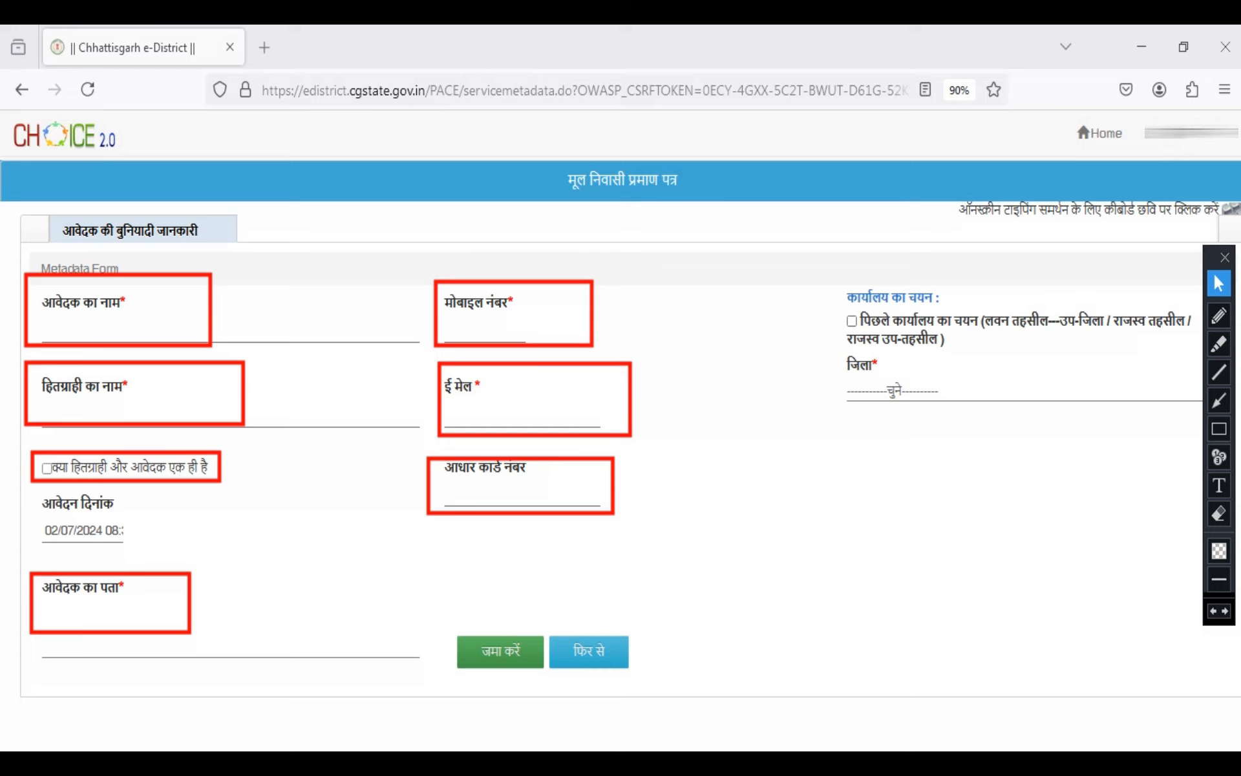
click(852, 320)
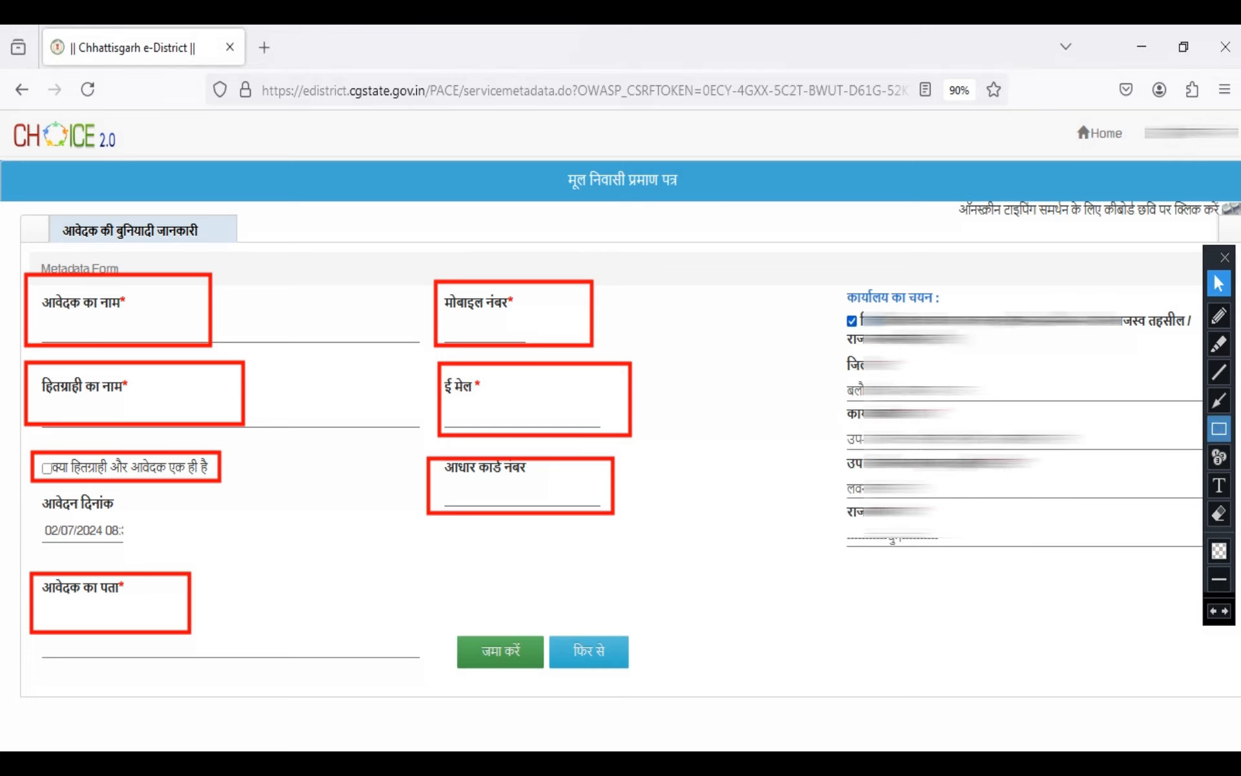
Outline the last office selection field and the जमा करें button in red, and submit the basic information form
click(1219, 428)
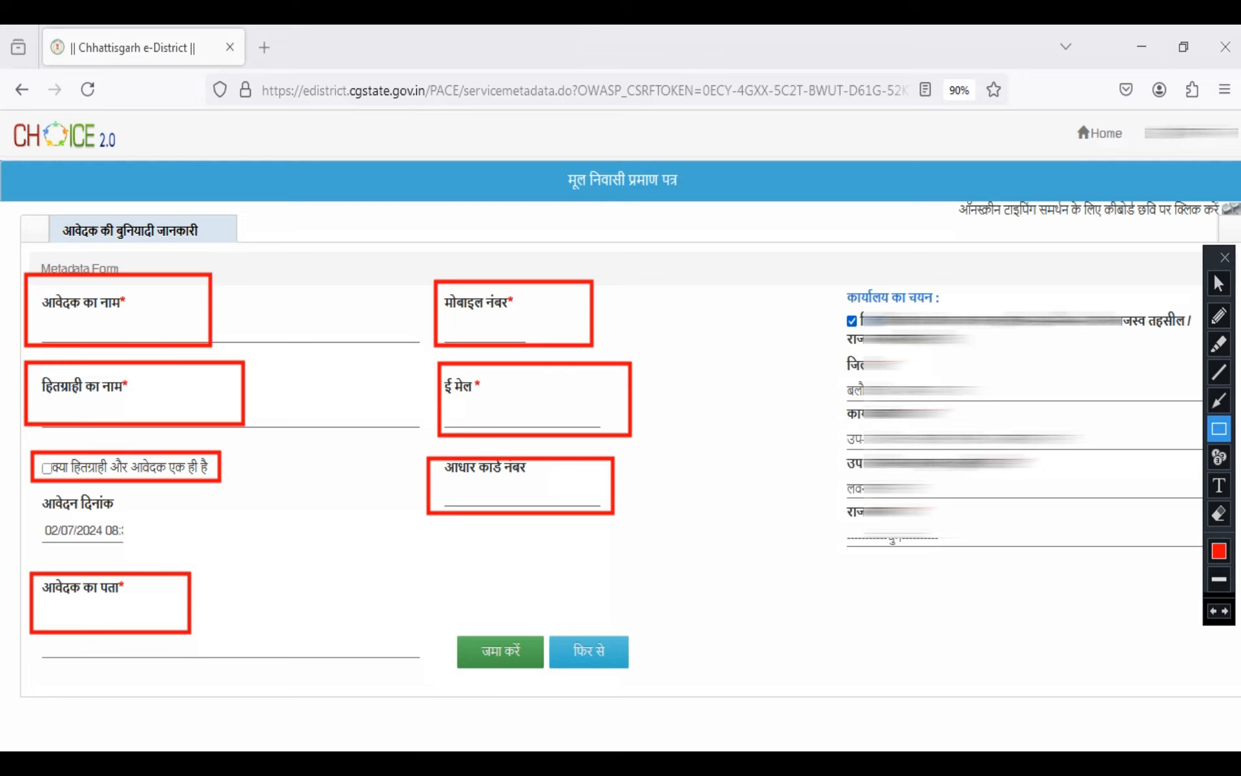
mouse_move(842, 503)
mouse_down()
mouse_move(941, 529)
mouse_move(963, 543)
mouse_move(949, 558)
mouse_up()
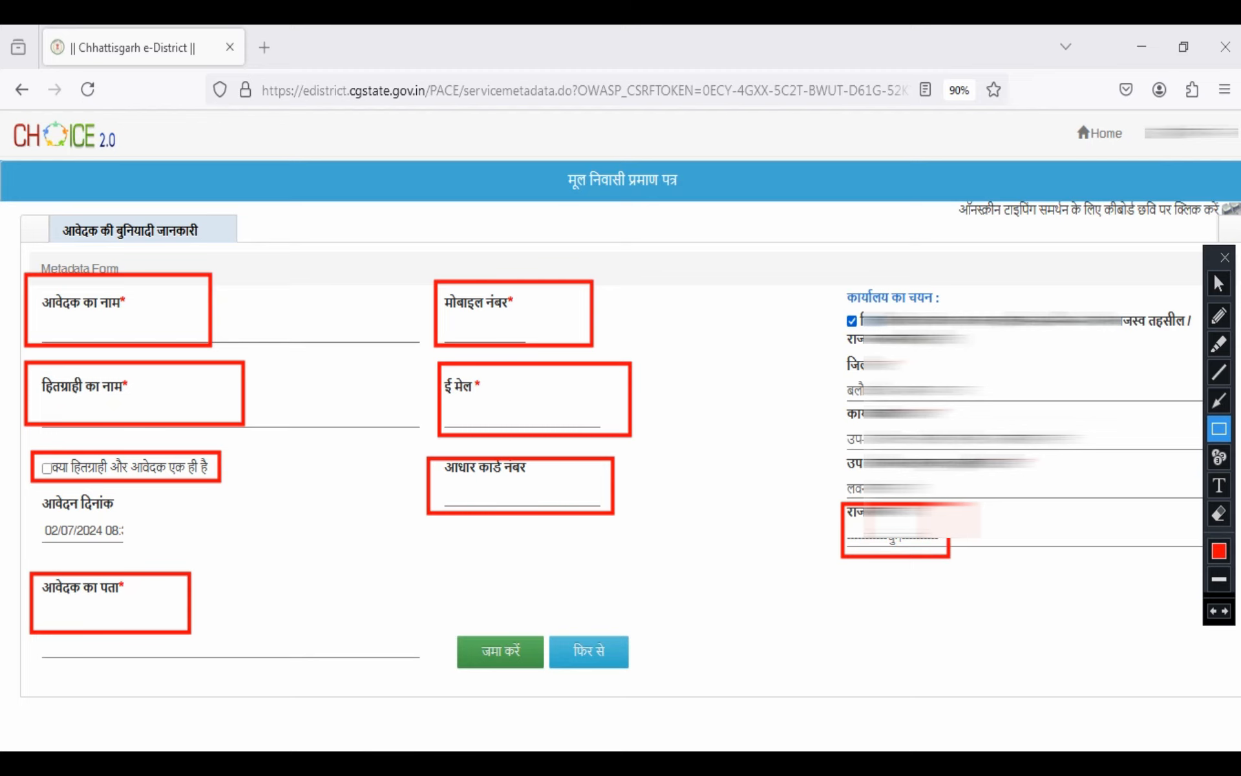
click(1219, 283)
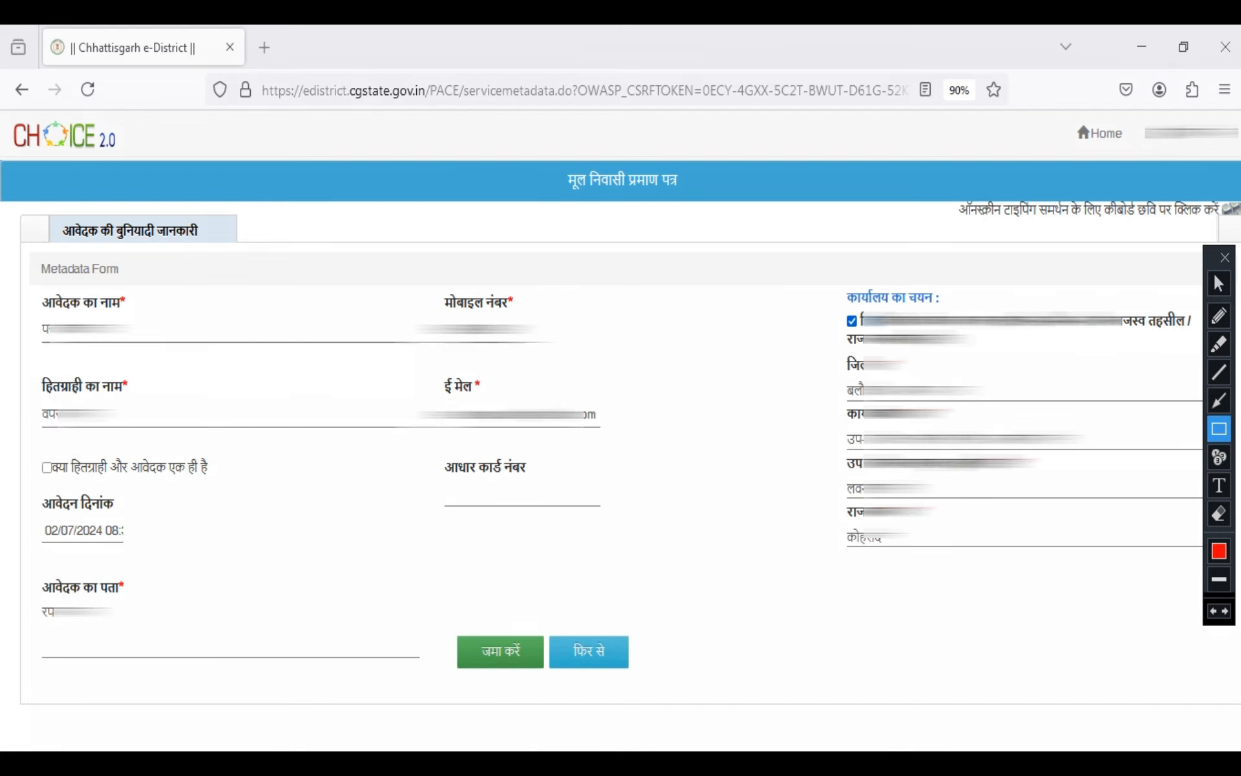
drag(448, 626, 548, 676)
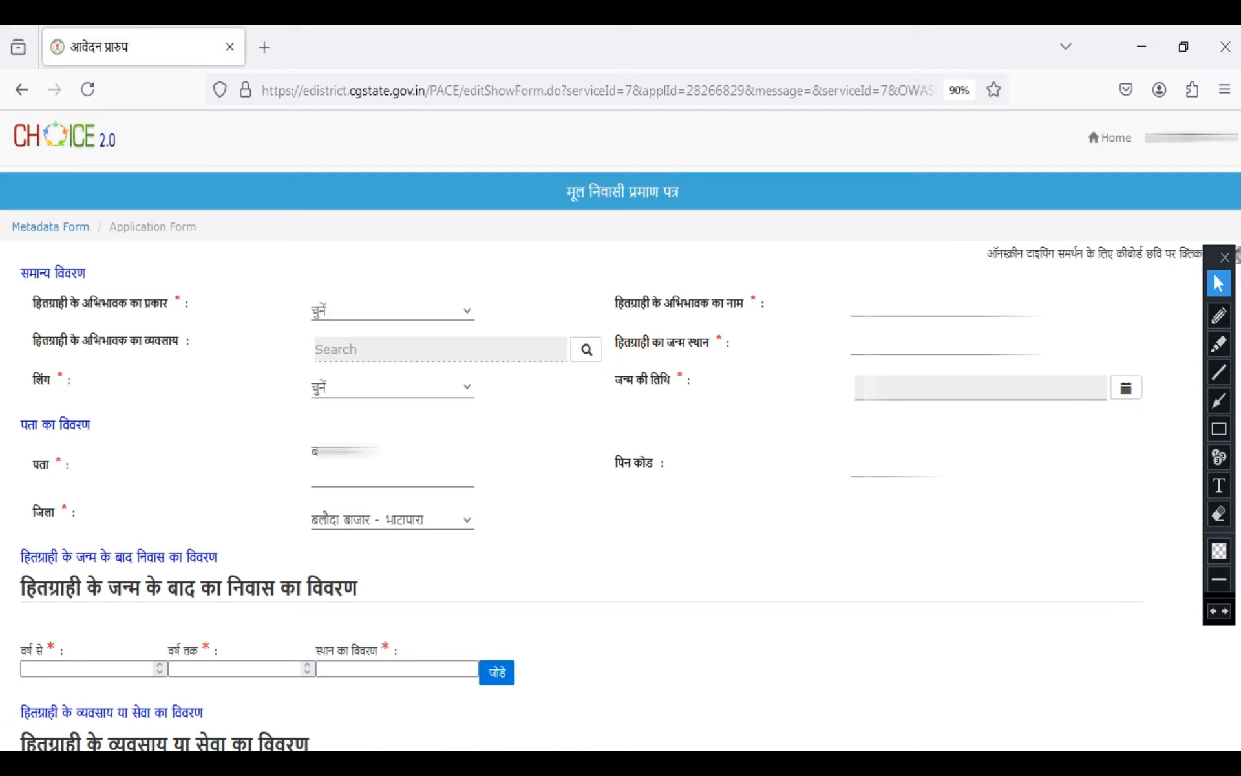
Set हितग्राही के अभिभावक का प्रकार to पिता and activate the guardian's name field
click(393, 311)
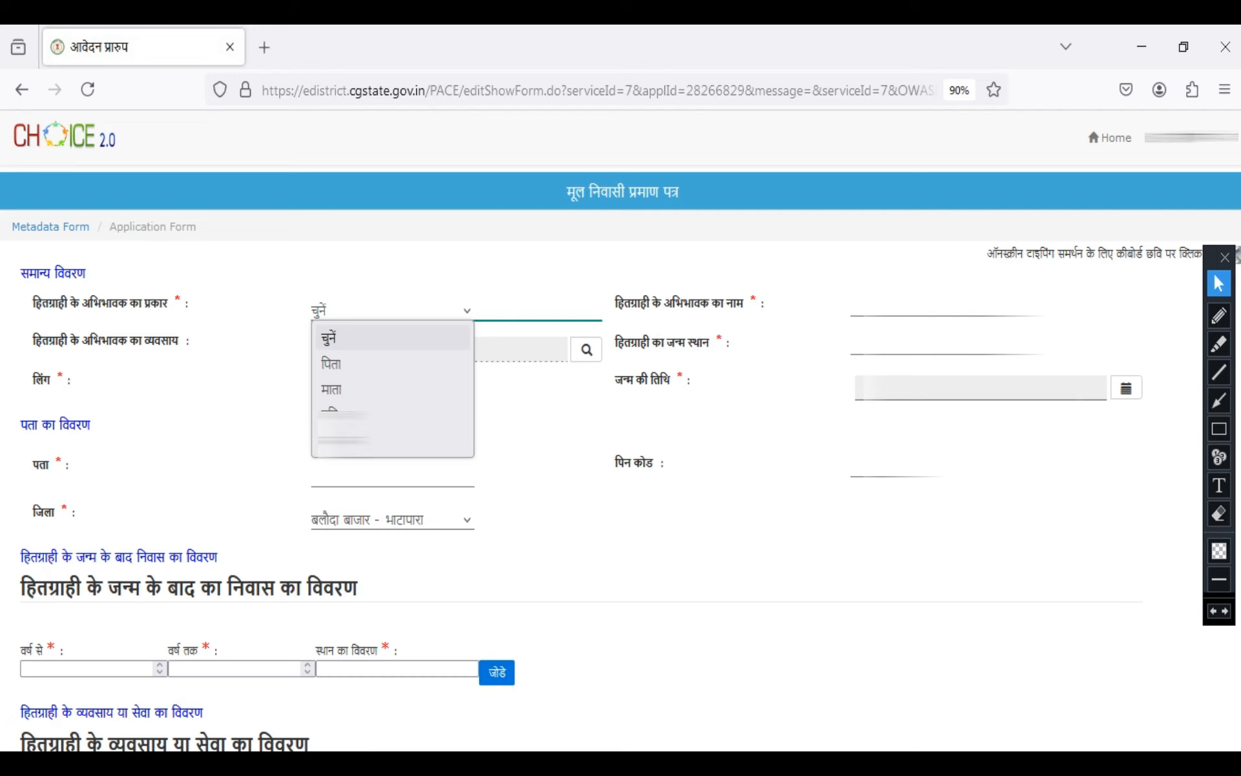
click(392, 363)
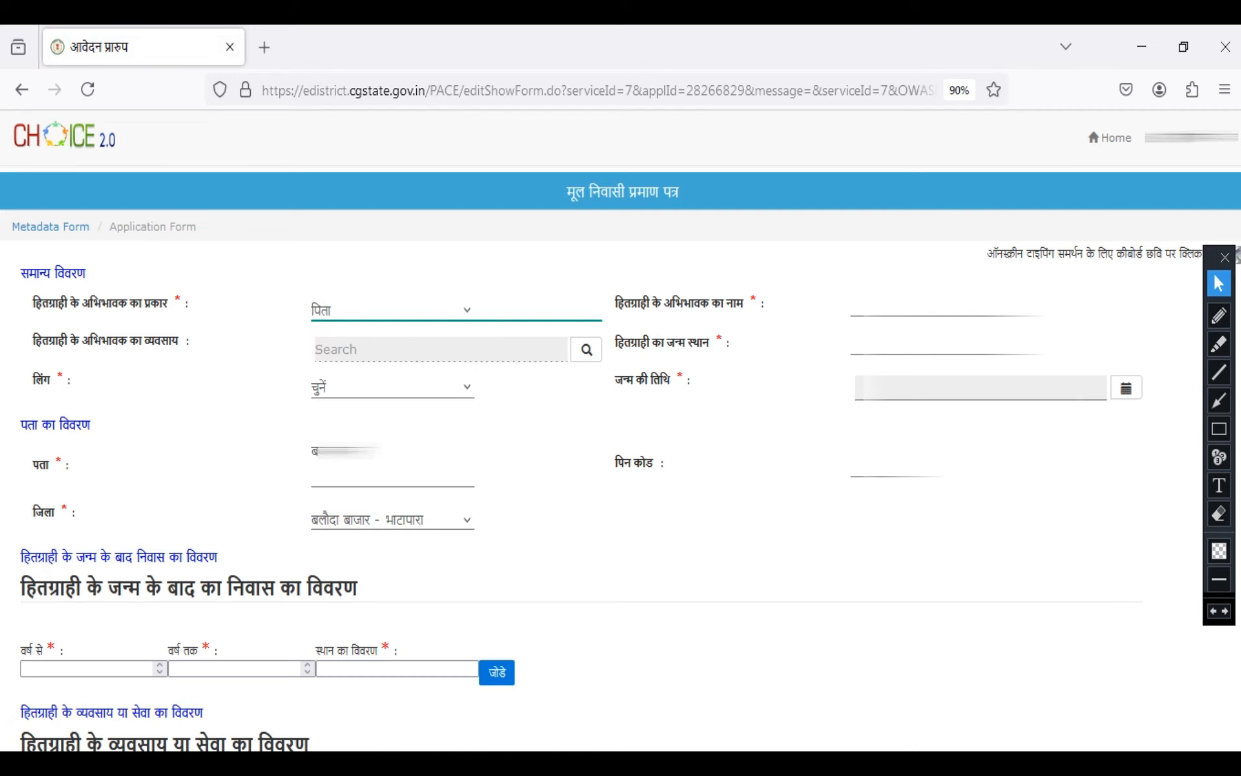
click(918, 305)
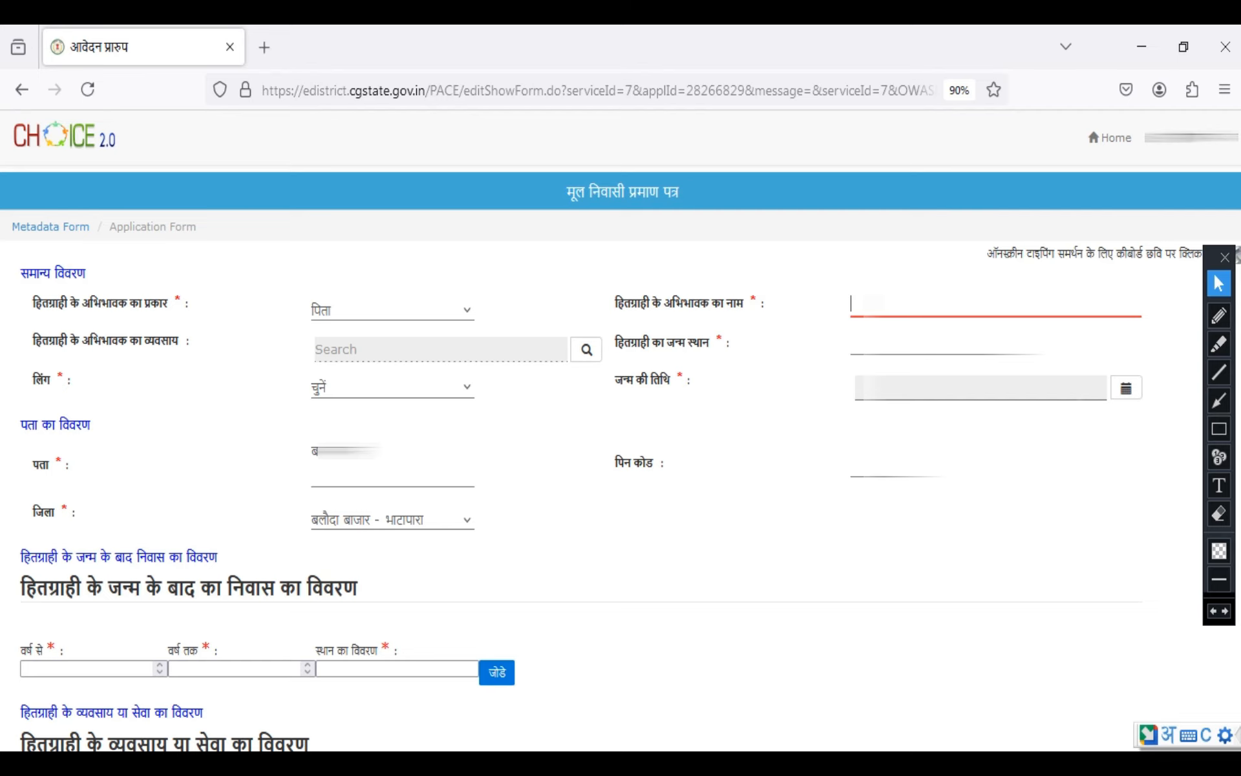
Outline the guardian's name and occupation, birthplace, gender and date of birth fields under सामान्य विवरण in red
click(1219, 429)
drag(806, 277, 1030, 327)
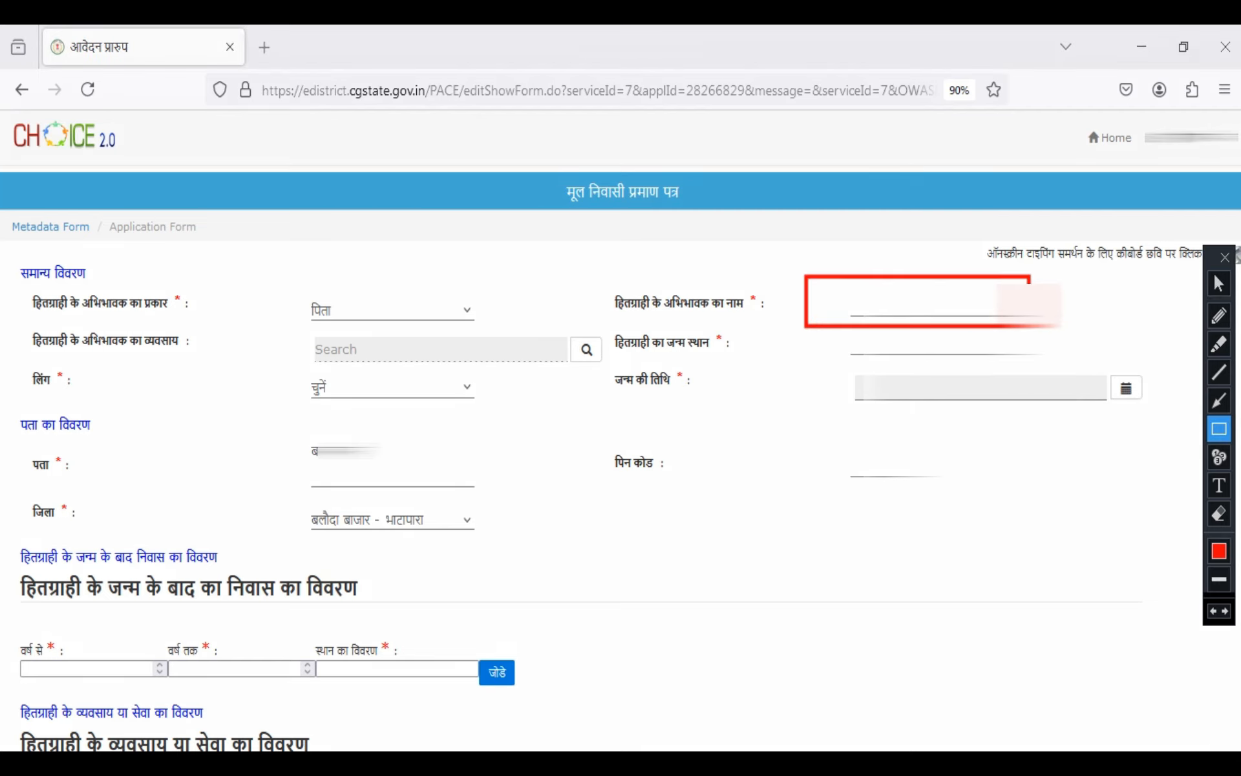
mouse_move(280, 326)
mouse_down()
mouse_move(456, 367)
mouse_move(609, 368)
mouse_up()
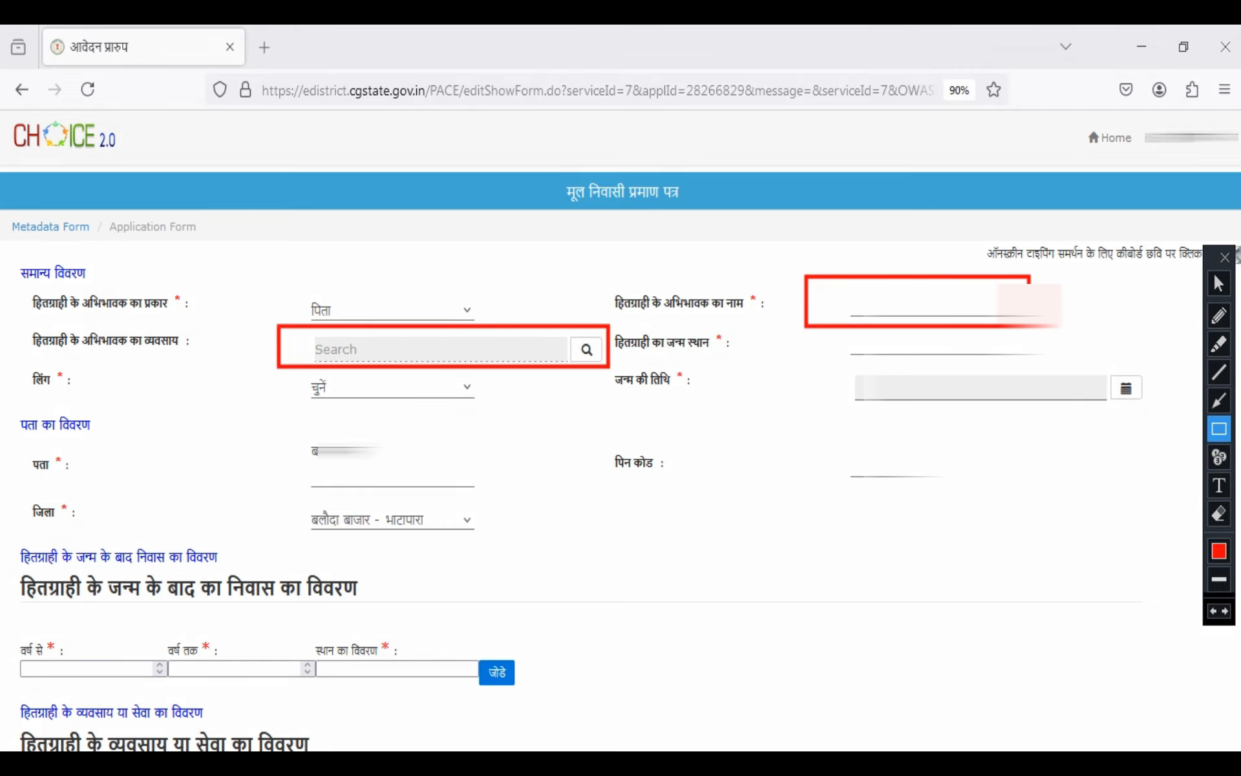
drag(845, 327, 1063, 360)
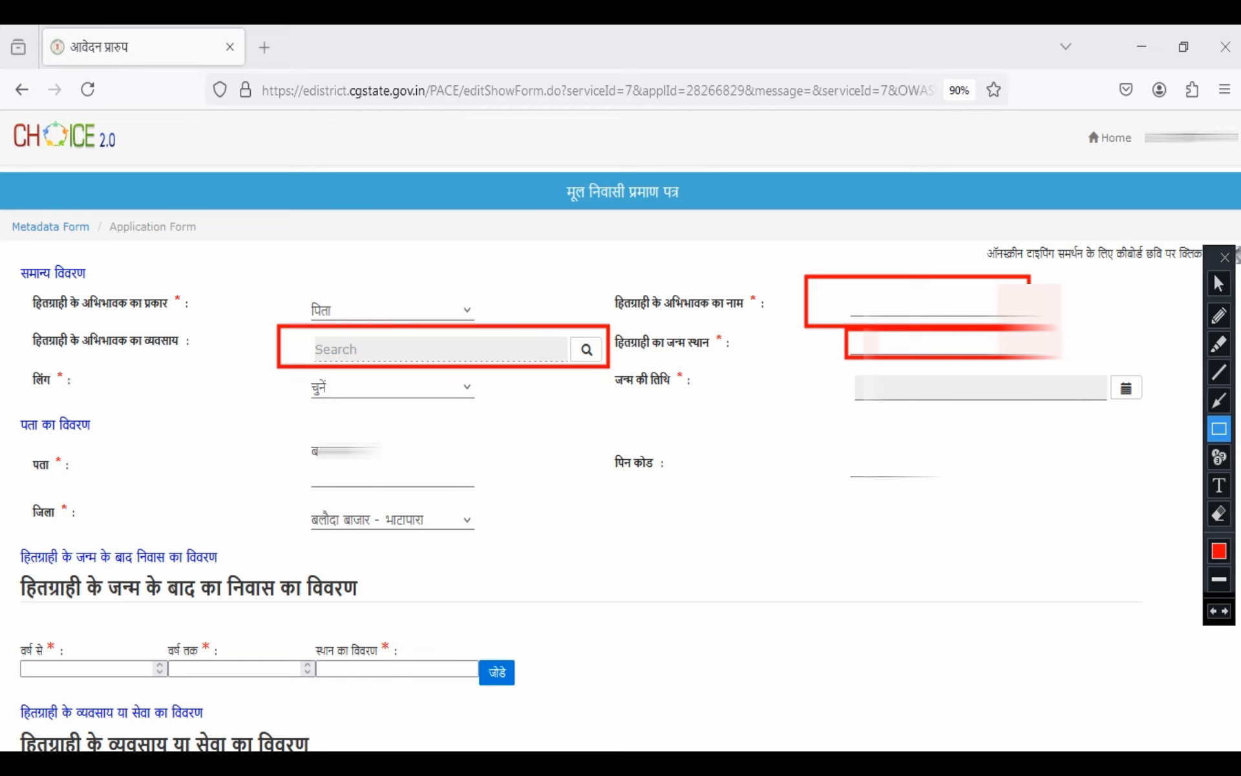
drag(298, 369, 495, 409)
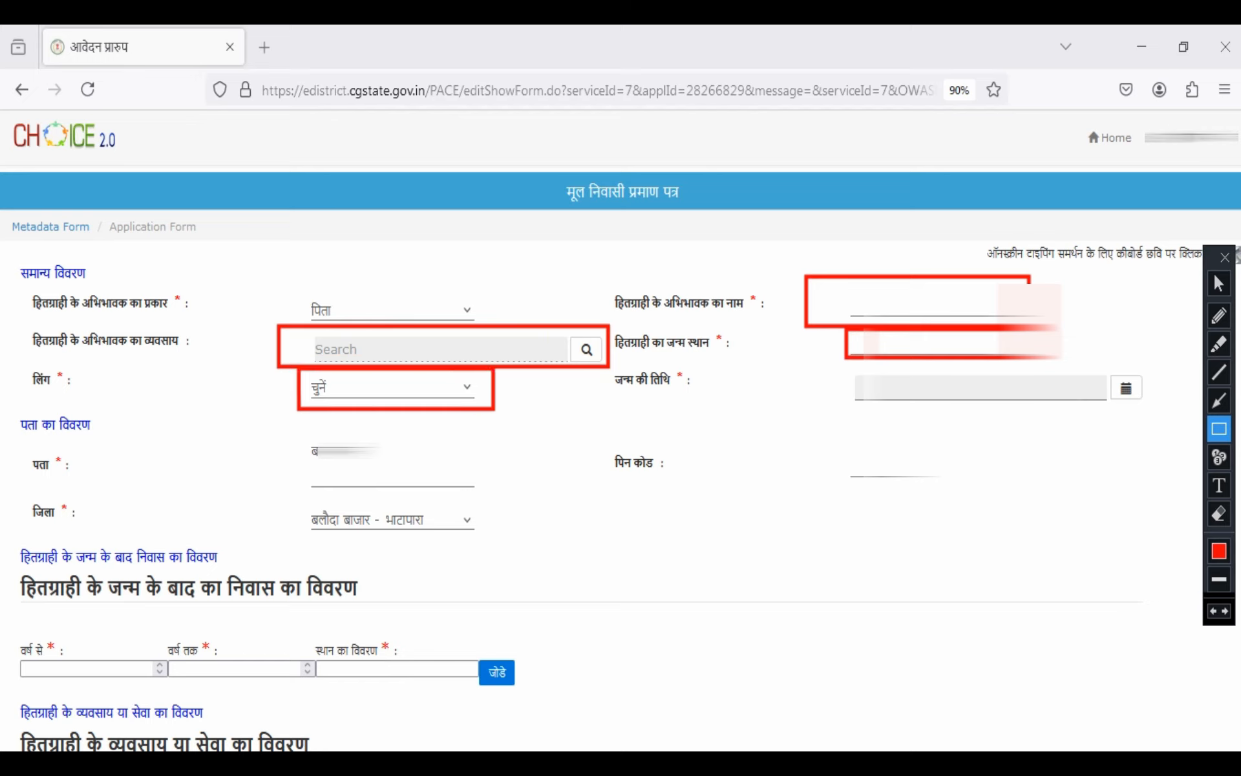
mouse_move(849, 366)
mouse_down()
mouse_move(1106, 413)
mouse_move(1123, 406)
mouse_move(1117, 415)
mouse_up()
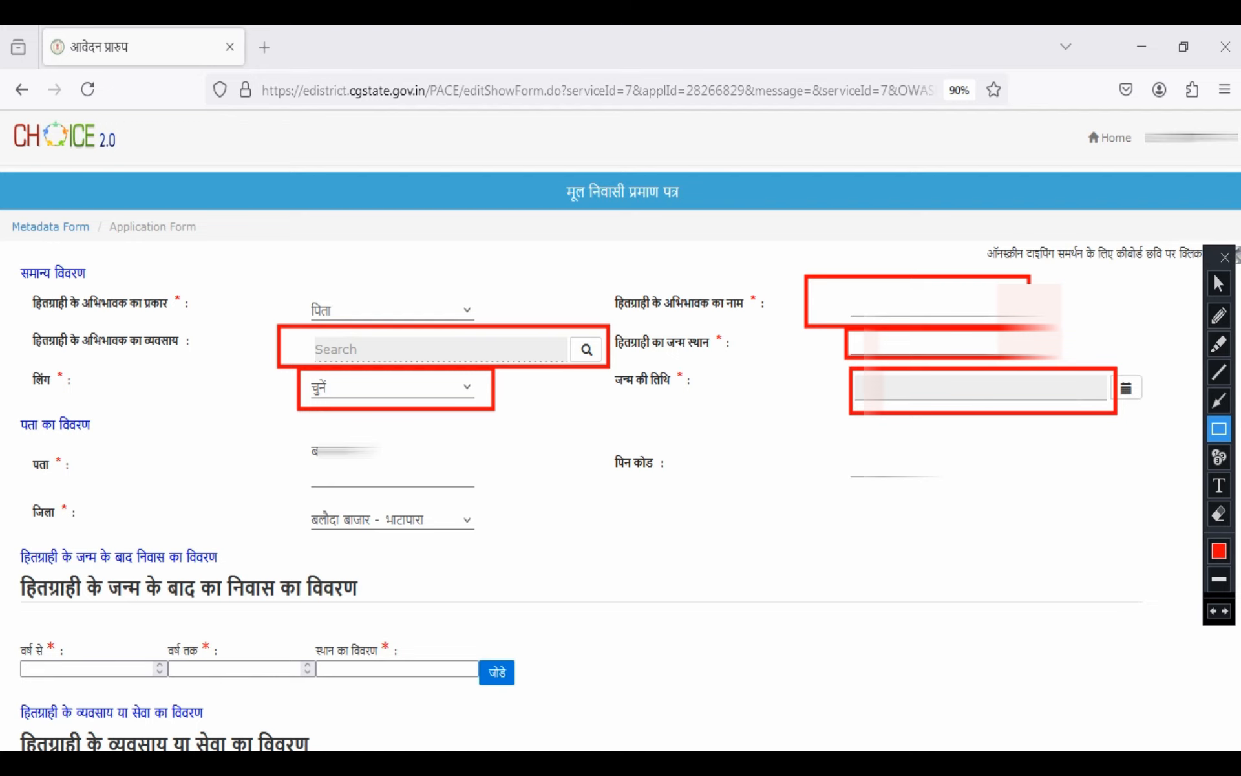
Outline the पता, पिन कोड and जिला fields under पता का विवरण in red
drag(294, 437, 400, 464)
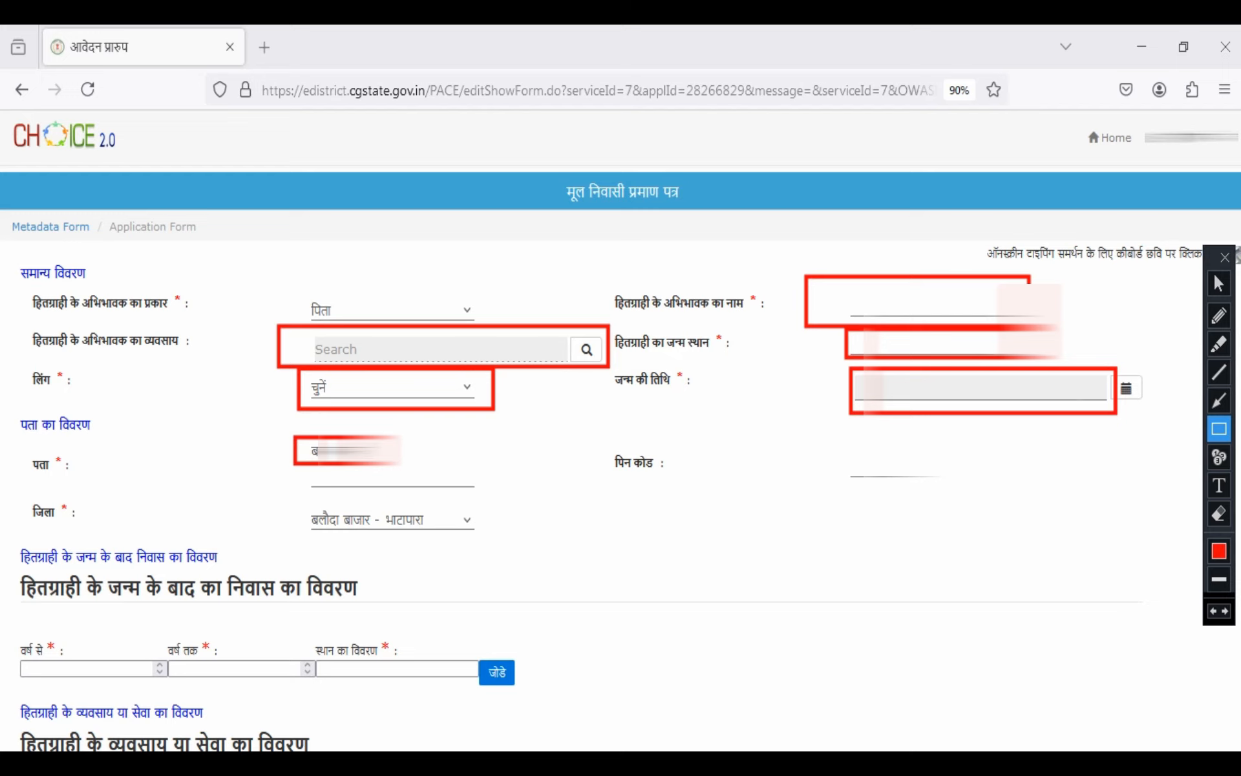
drag(832, 433, 961, 500)
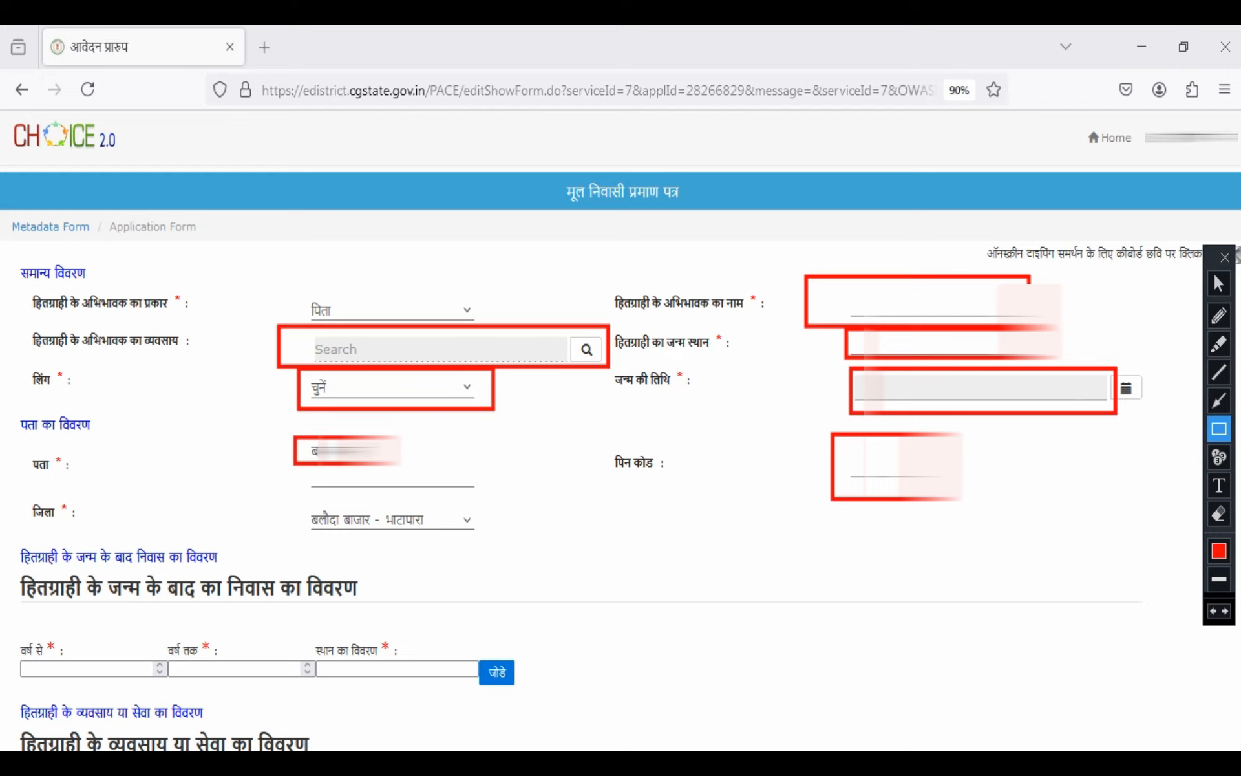
drag(293, 500, 471, 539)
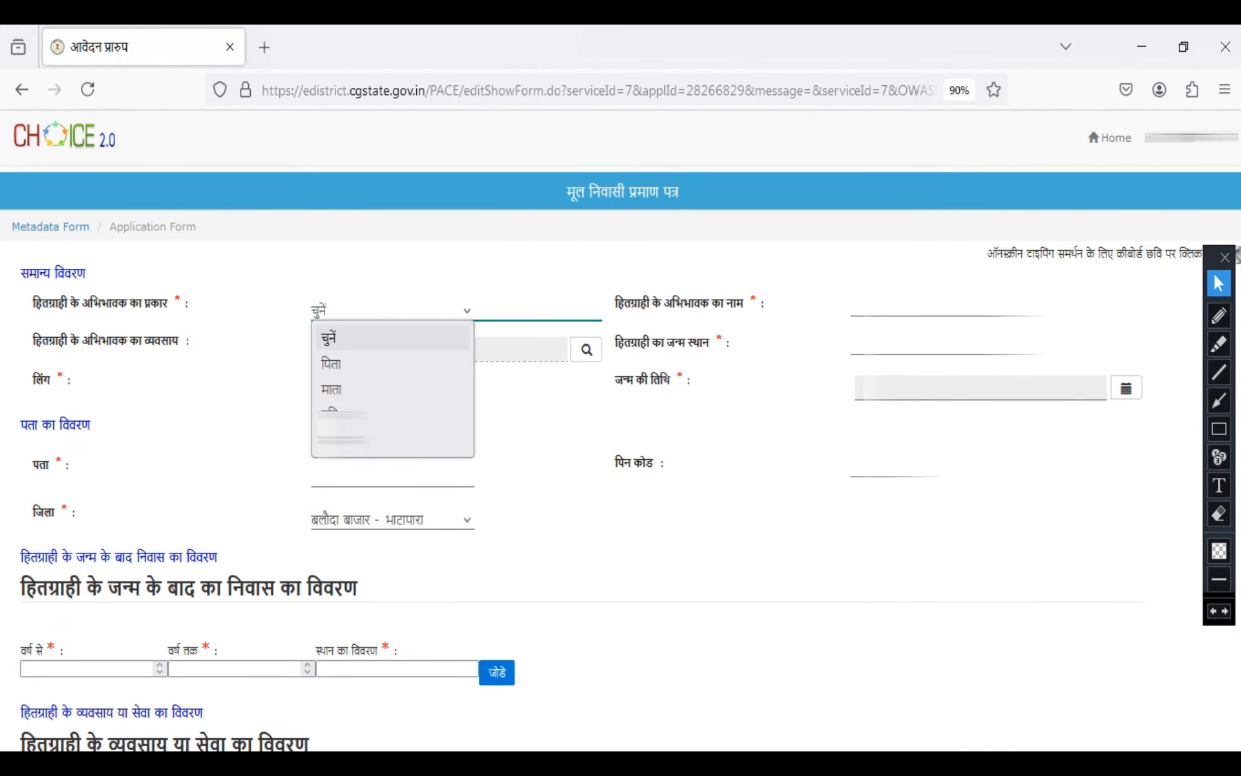
Choose पिता as the guardian type and enter the guardian's name in Hindi
click(362, 364)
click(860, 304)
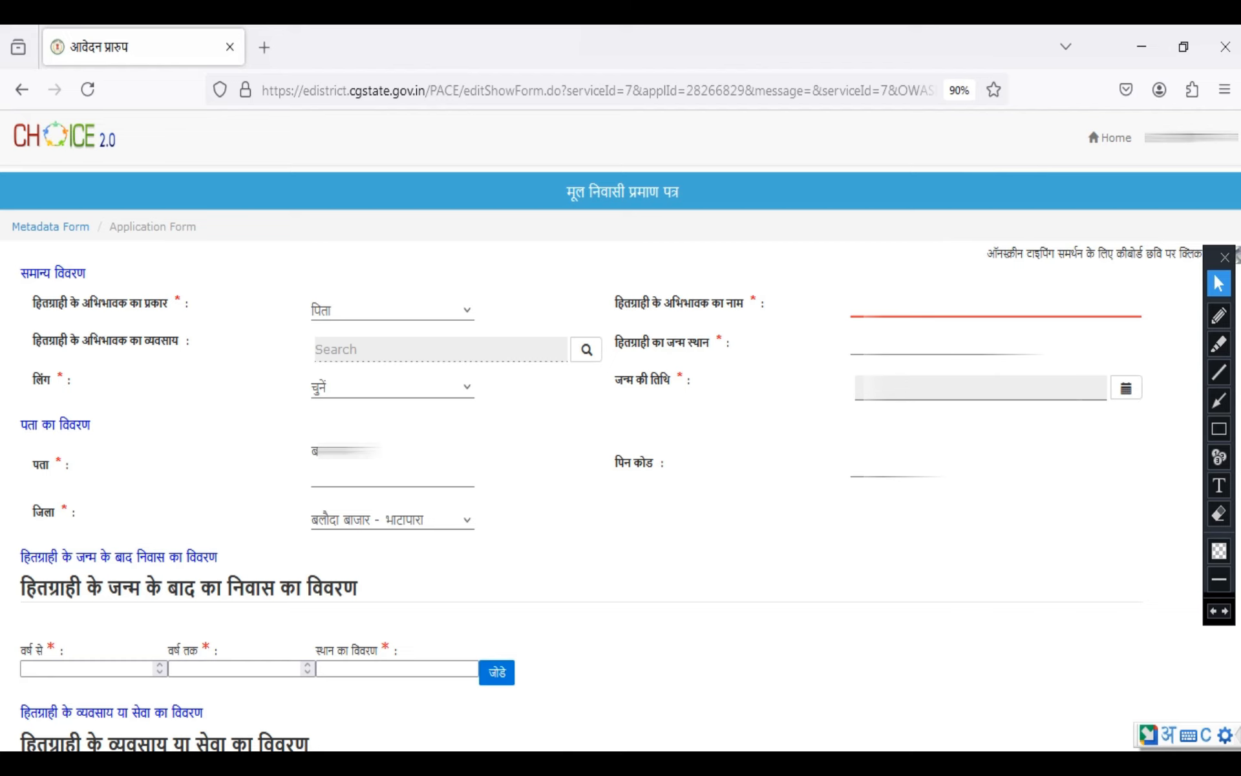
text(ra)
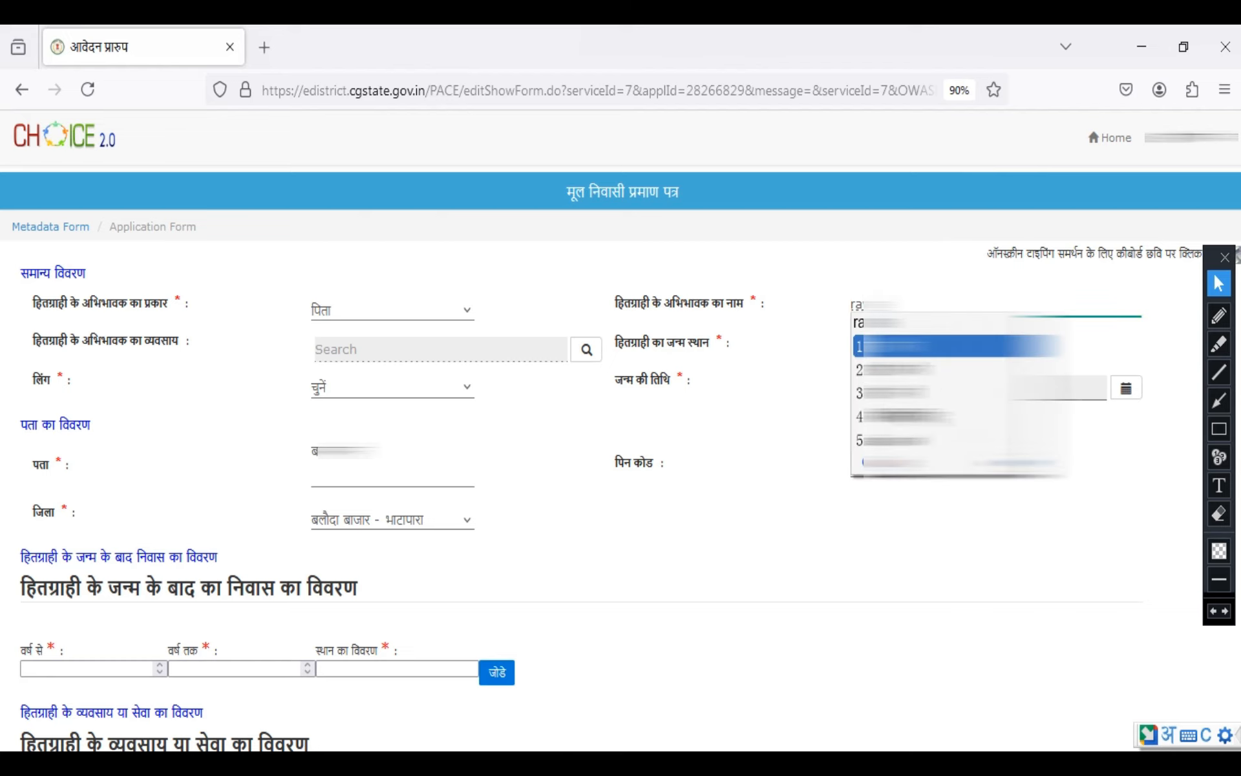
key(space)
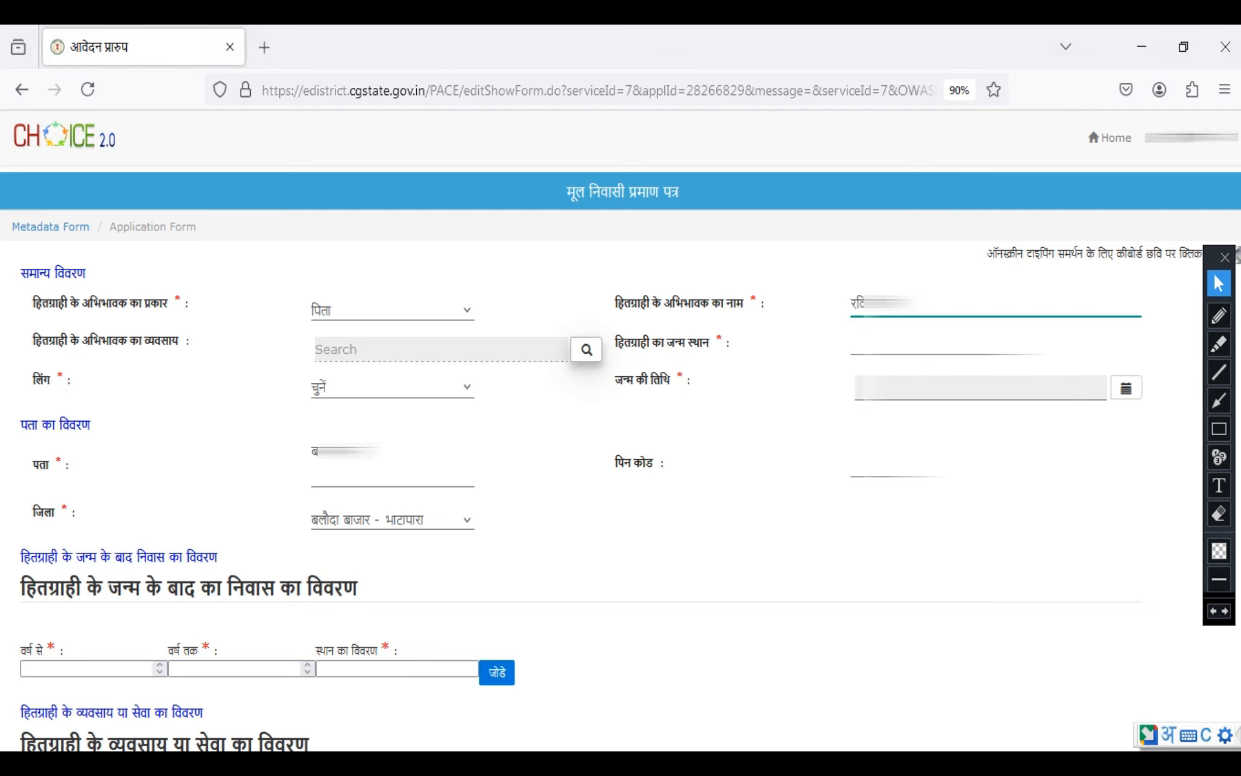
Search the occupation list for कृषि and choose बाजार उन्मुख कुशल कृषि एवं मत्स्य श्रमिक as the guardian's occupation
click(586, 349)
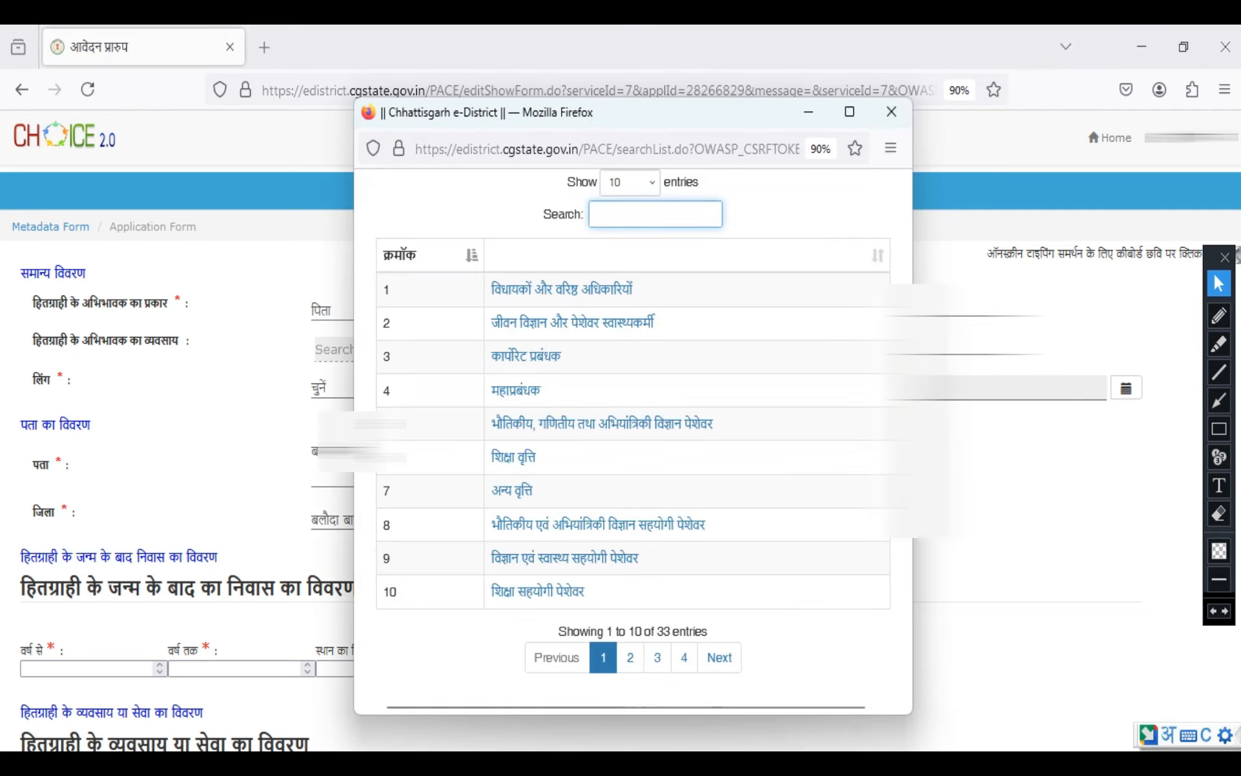
text(krishi)
key(space)
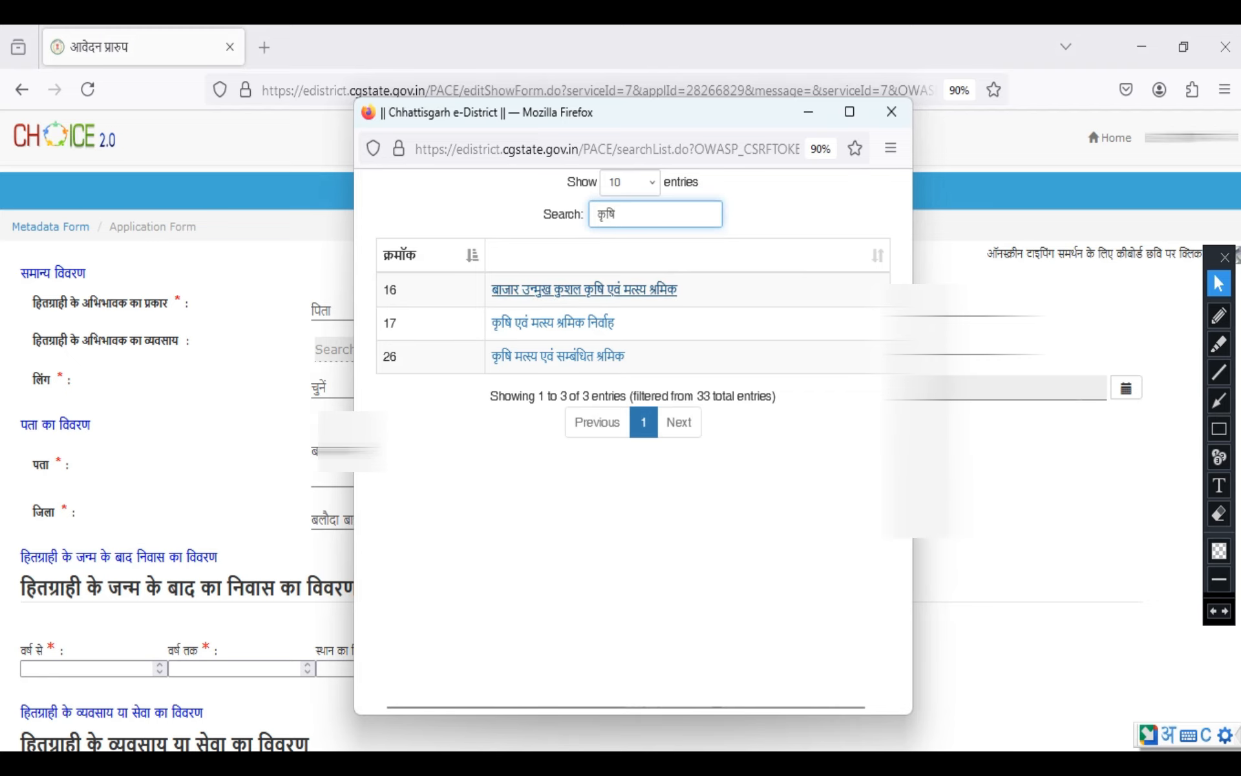
click(584, 289)
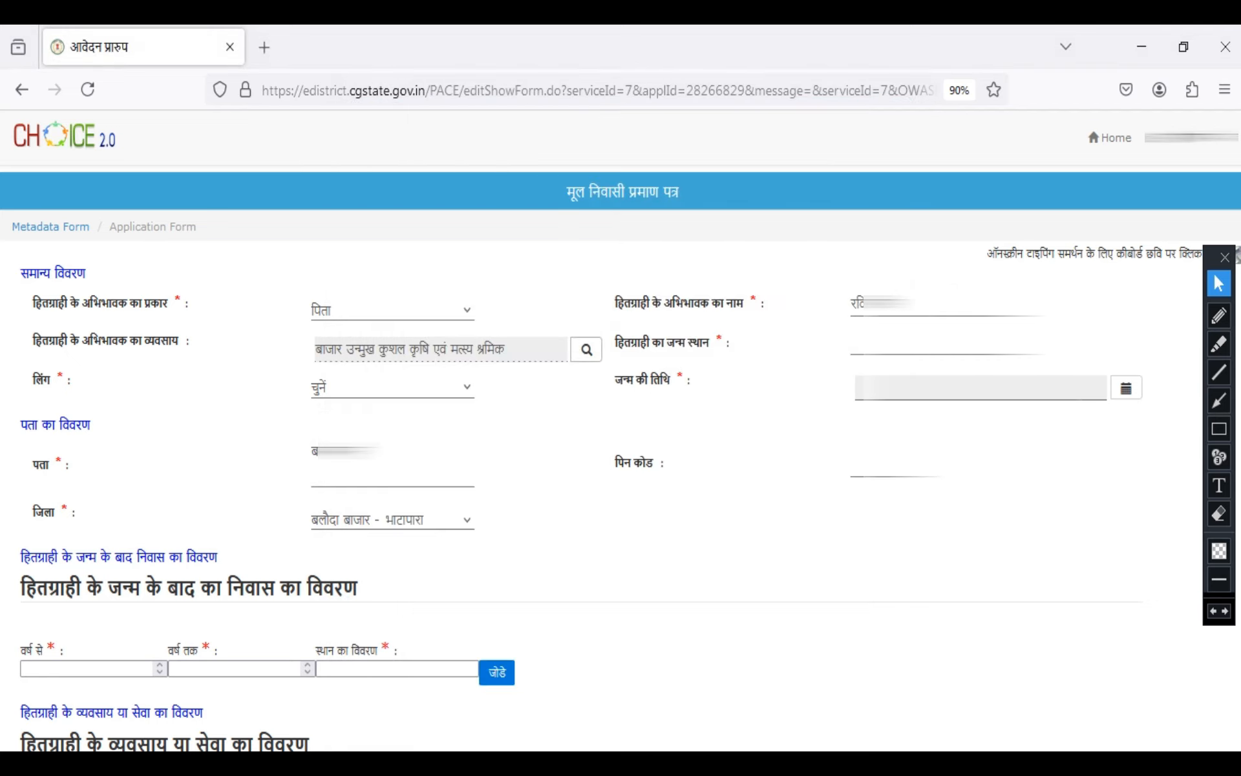
Enter the beneficiary's birthplace in Hindi in the हितग्राही का जन्म स्थान field
click(875, 344)
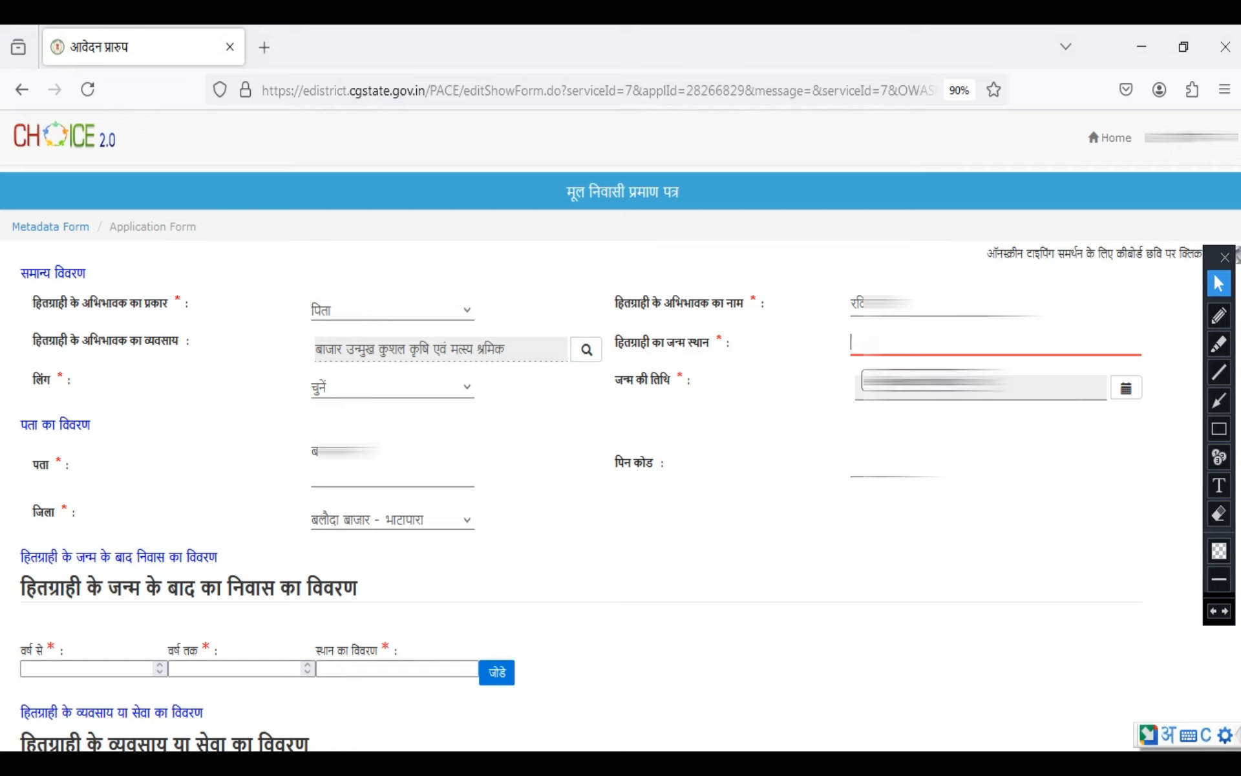
text(ba)
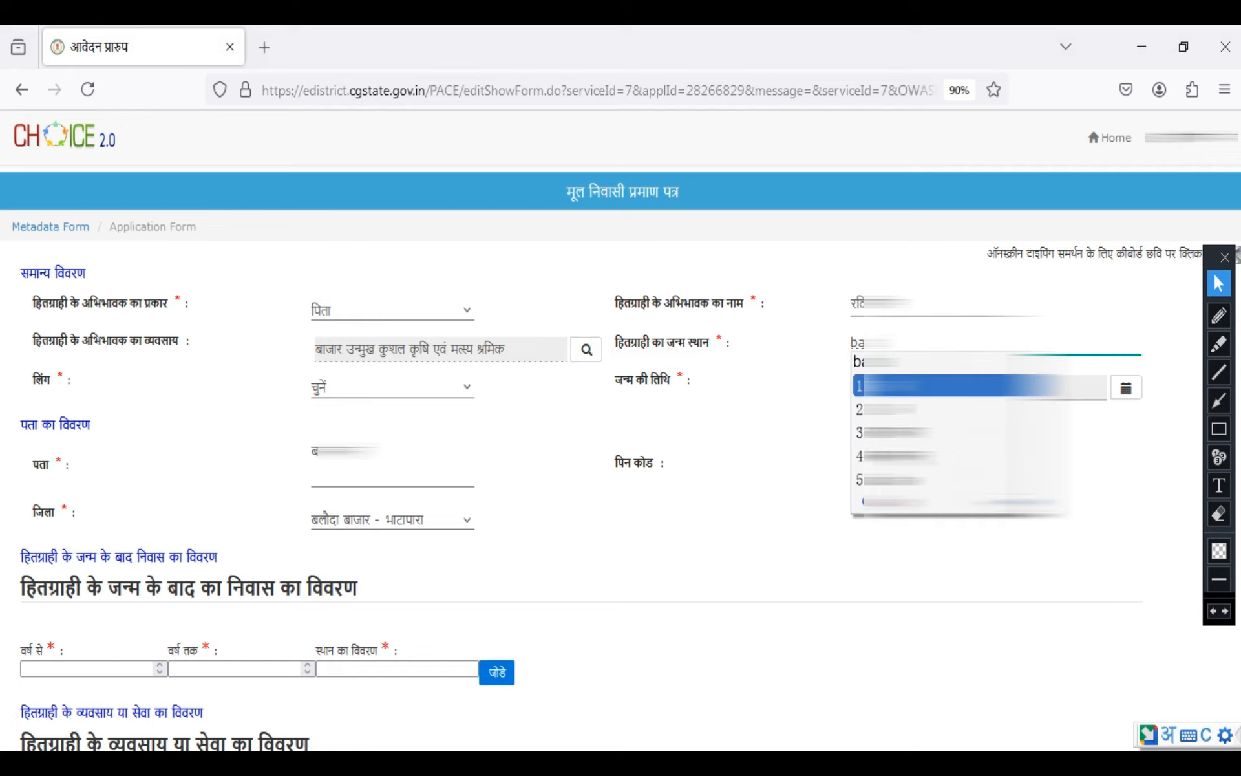
text(ar)
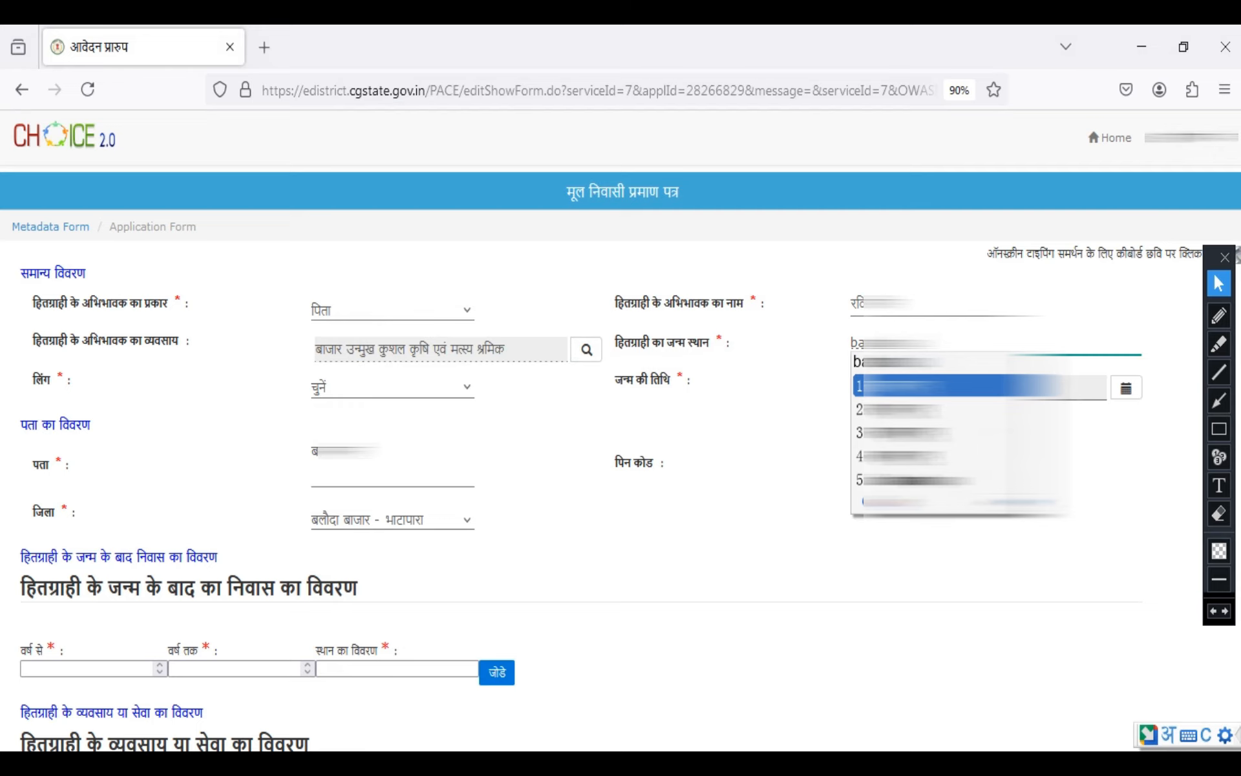
key(space)
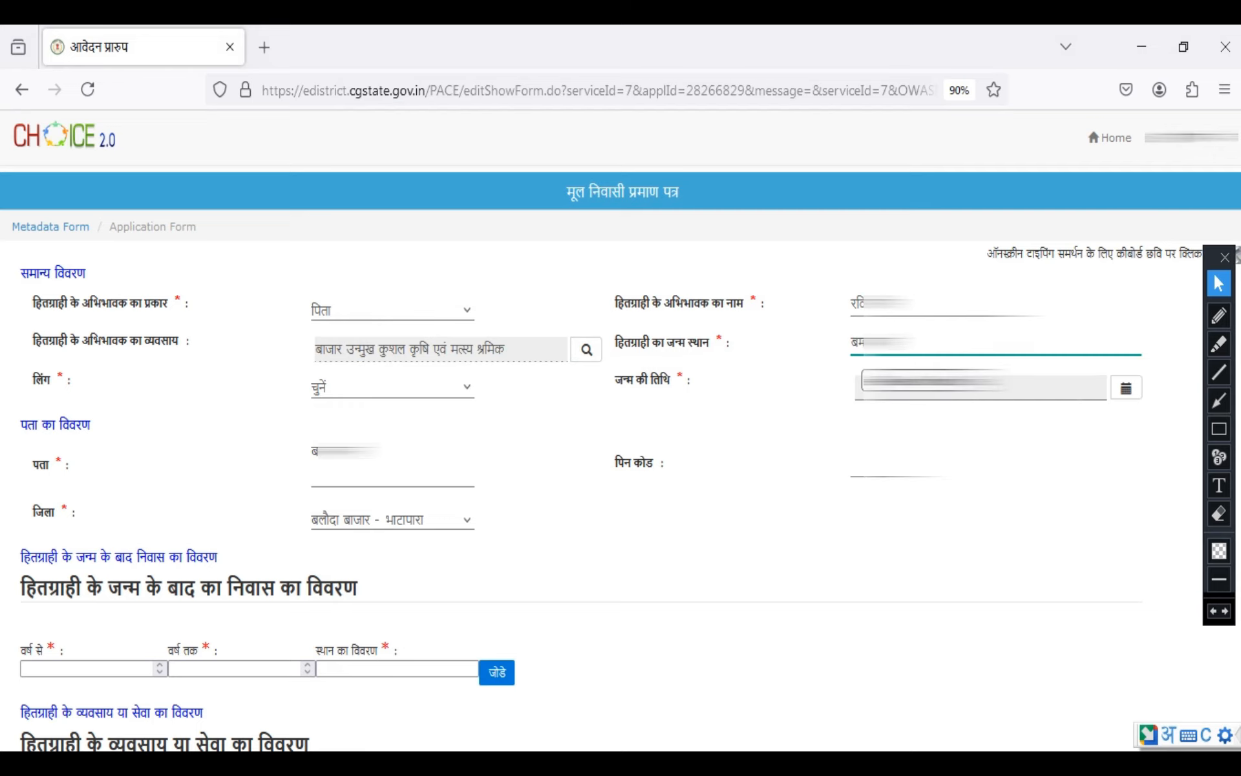
text(b)
key(space)
Set the beneficiary's gender to पुरुष/Male and pick the date of birth from the calendar
click(393, 386)
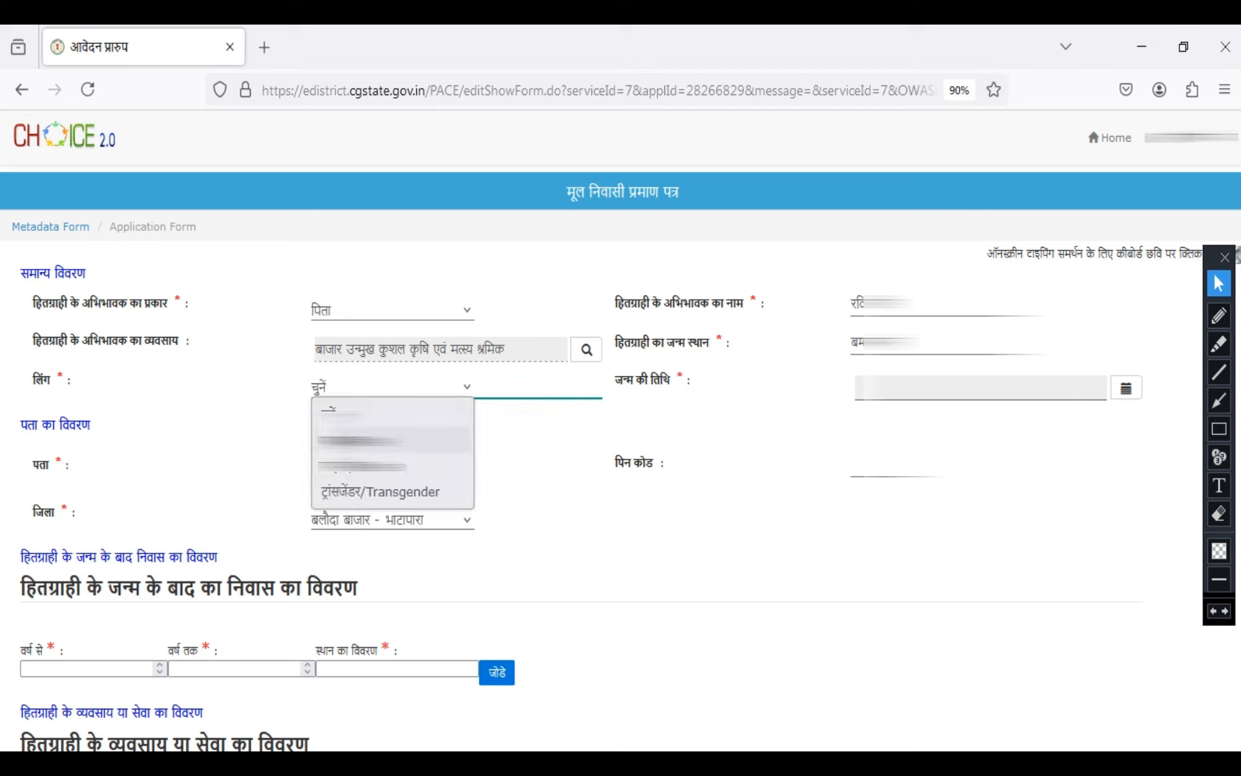
click(392, 440)
click(1126, 387)
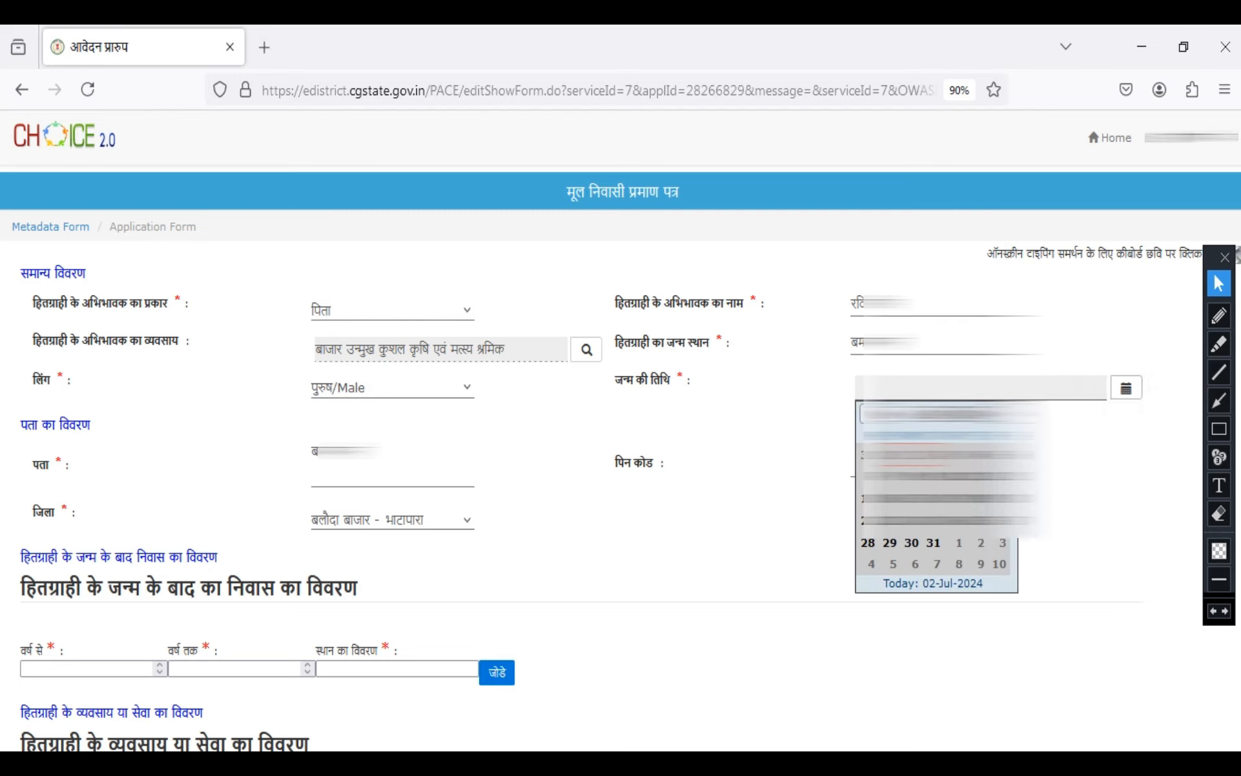
click(963, 415)
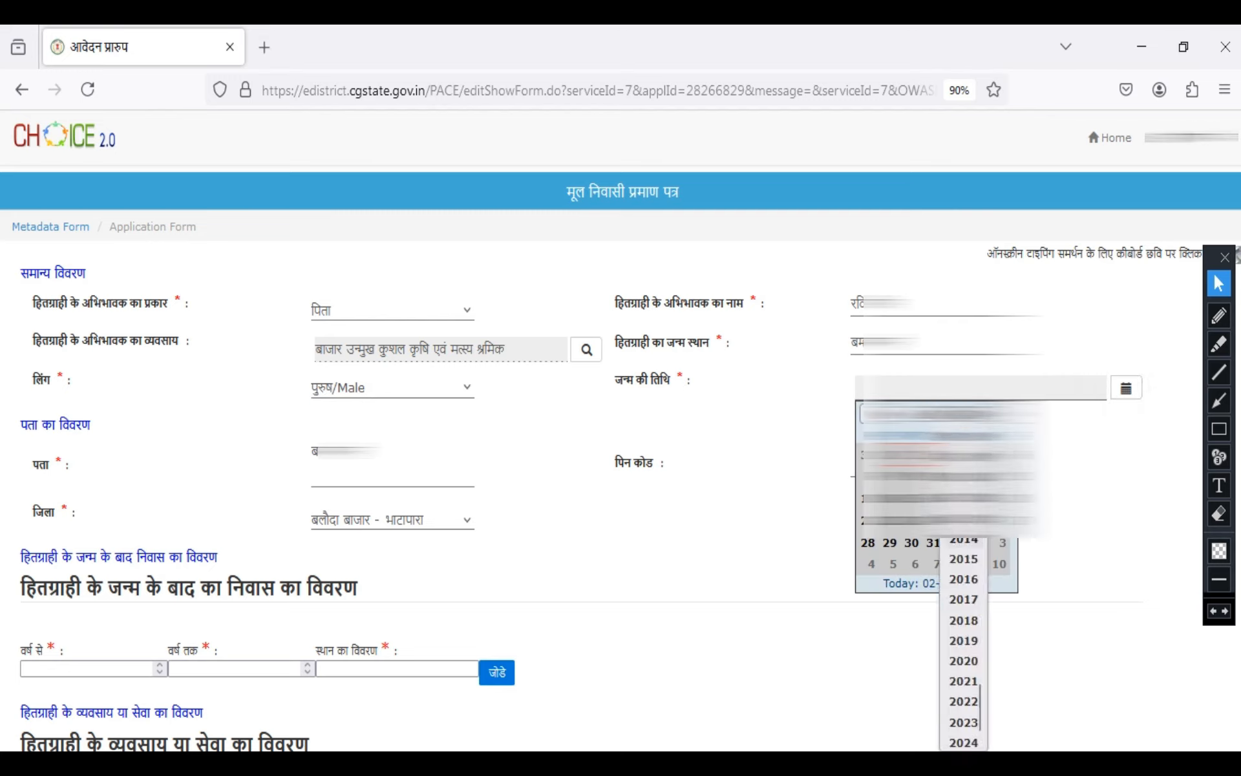
scroll(964, 459, up, 1)
click(964, 462)
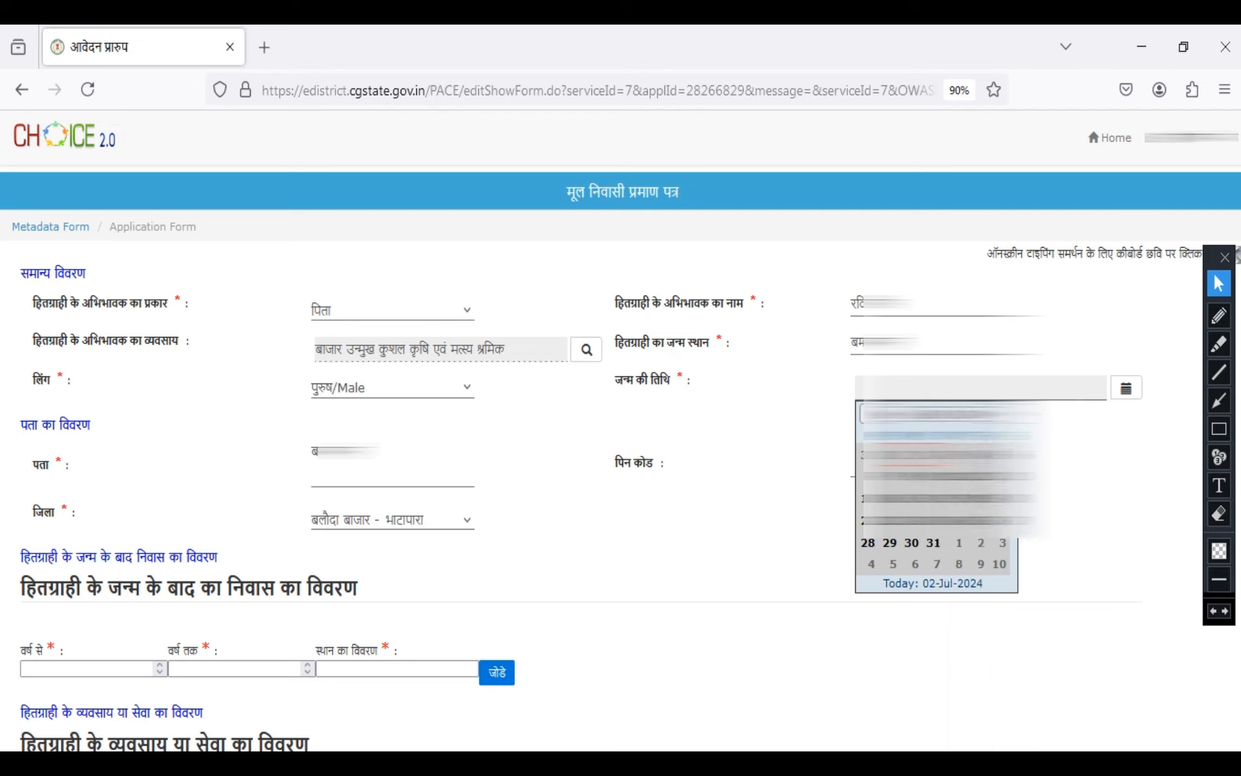
click(955, 498)
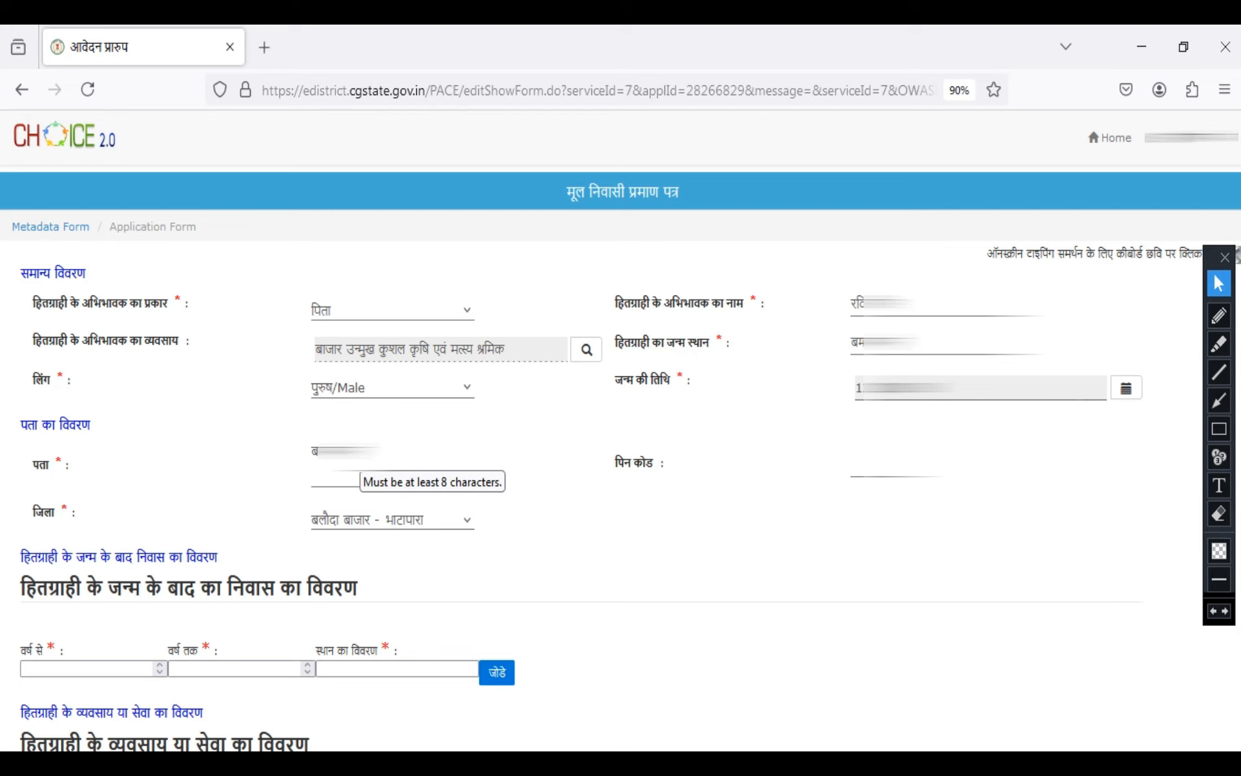
Fill in the postal PIN code in the address section, leaving the district set to बलौदा बाजार - भाटापारा
click(918, 466)
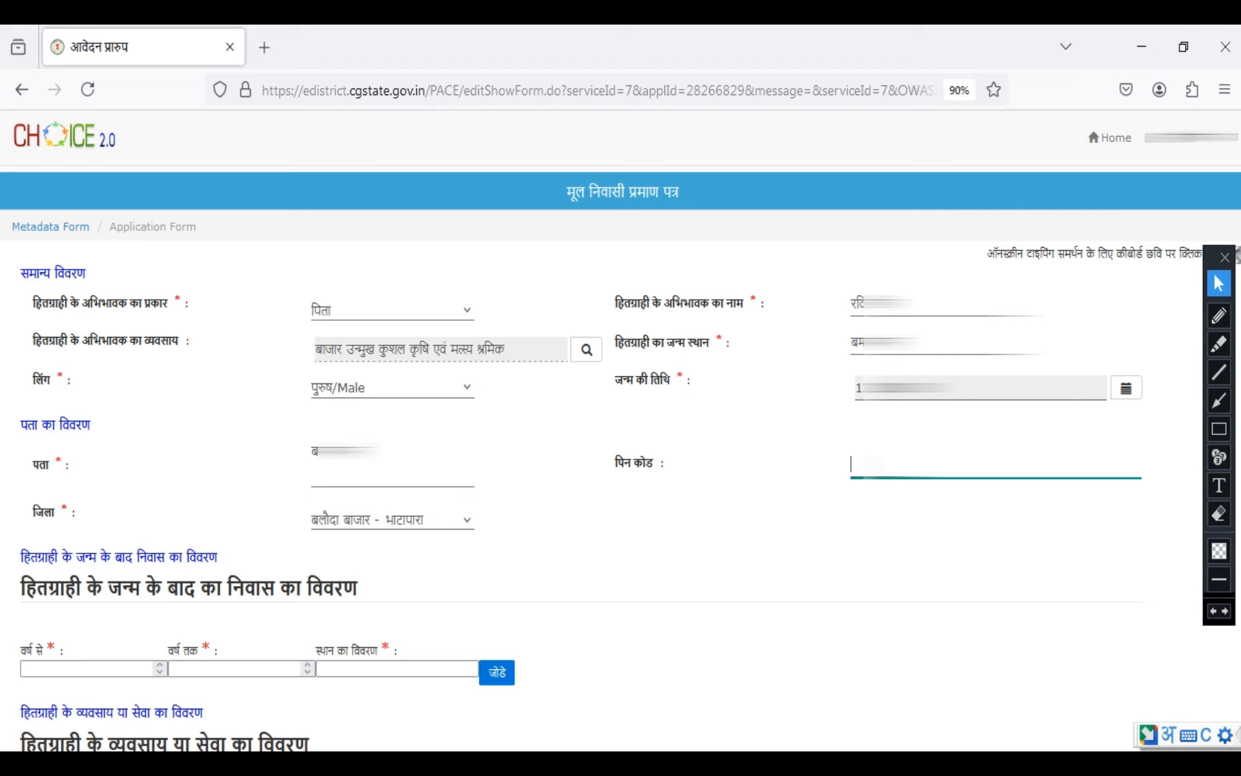
text(49)
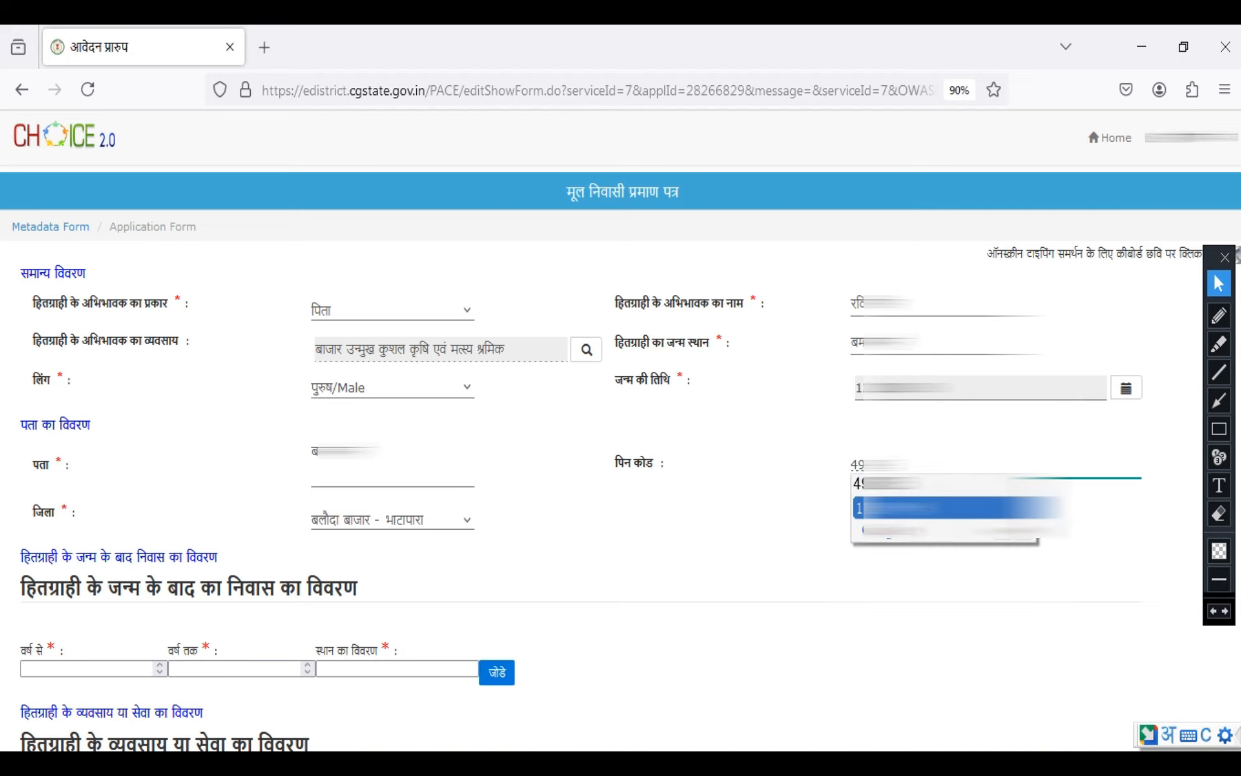
key(Tab)
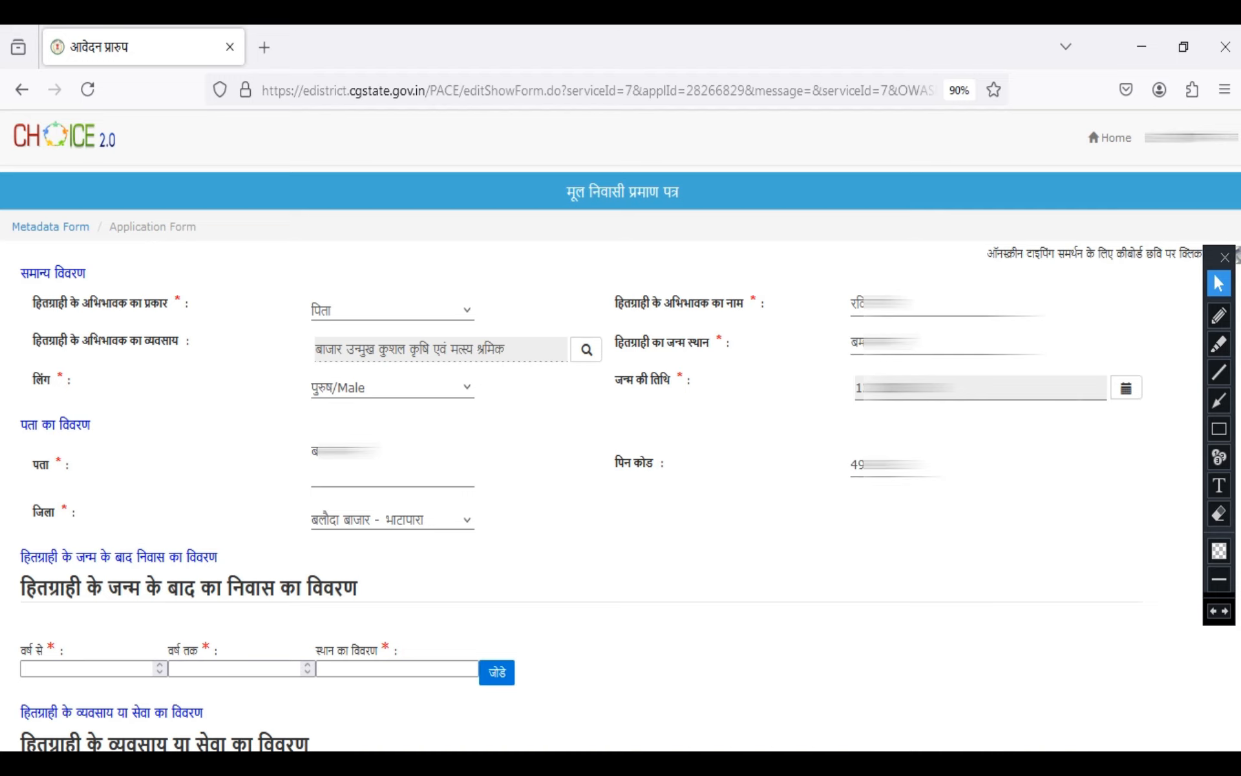
click(392, 520)
click(392, 520)
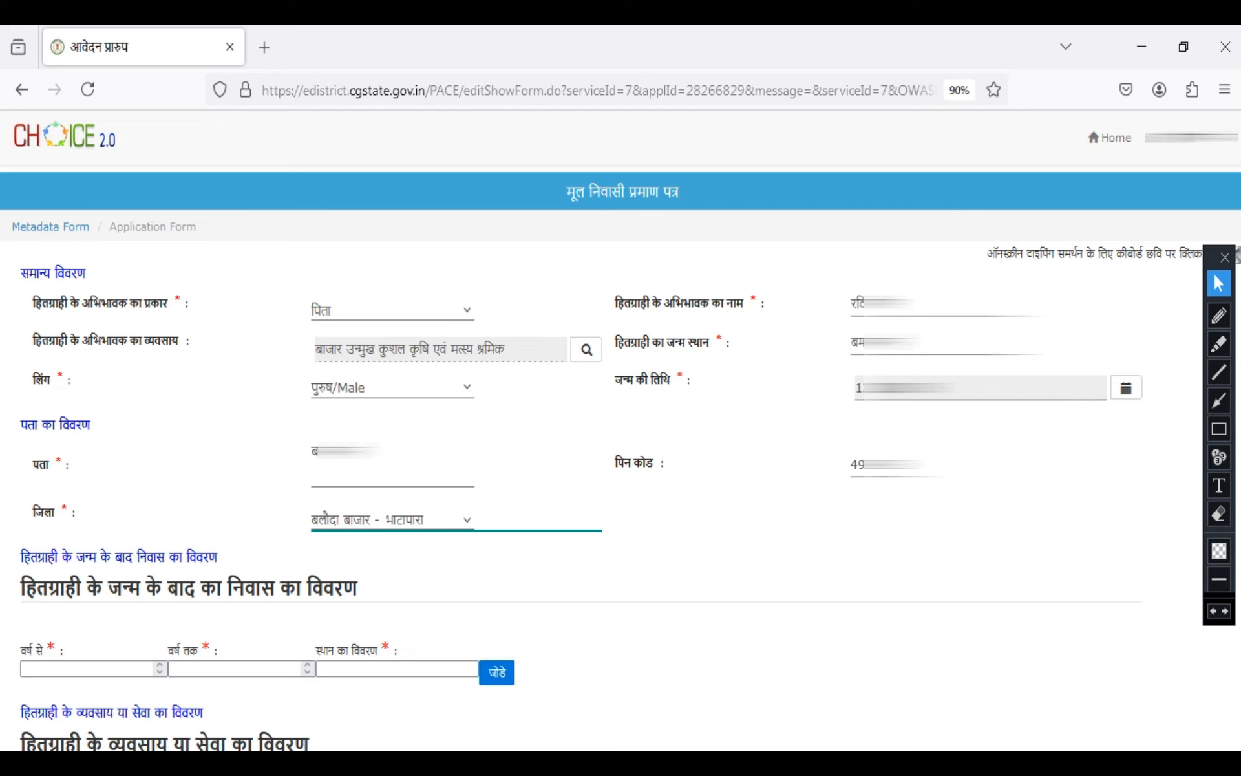
Set the beneficiary's post-birth residence period from 2008 to 2024 in the वर्ष से and वर्ष तक fields
scroll(621, 452, down, 5)
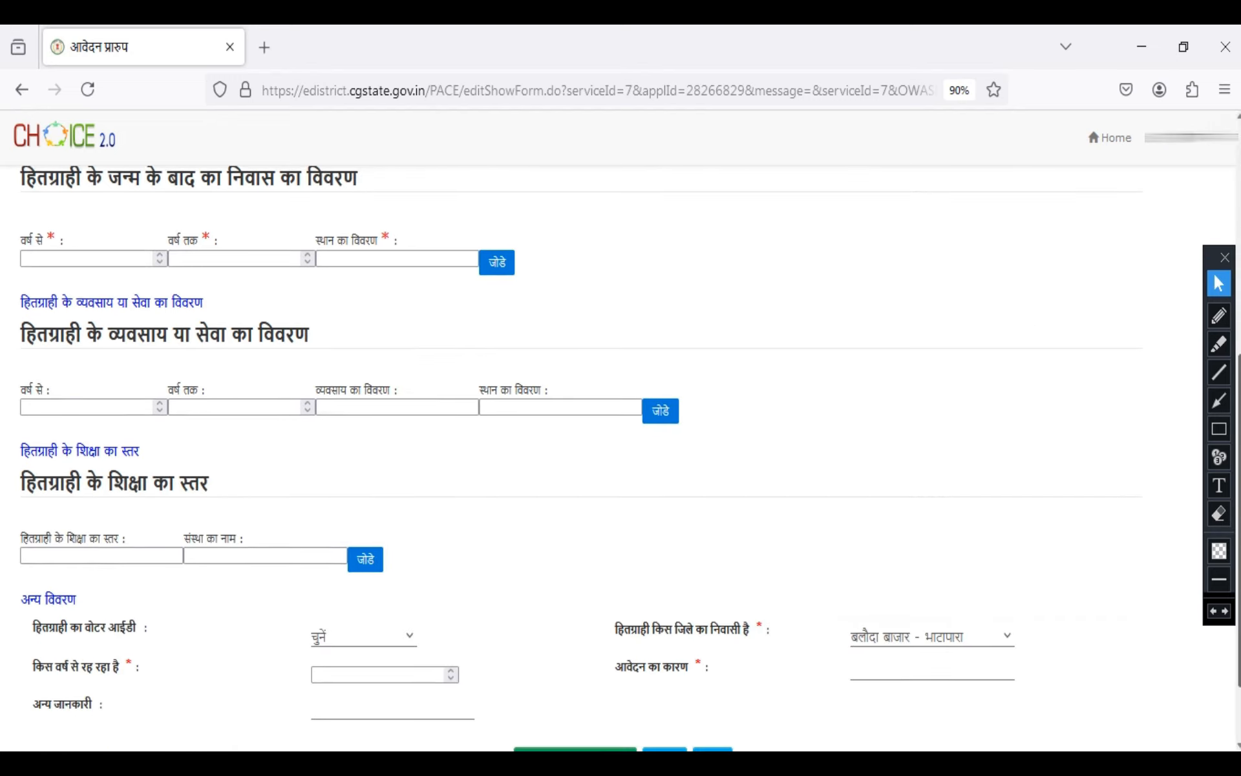
scroll(621, 452, up, 1)
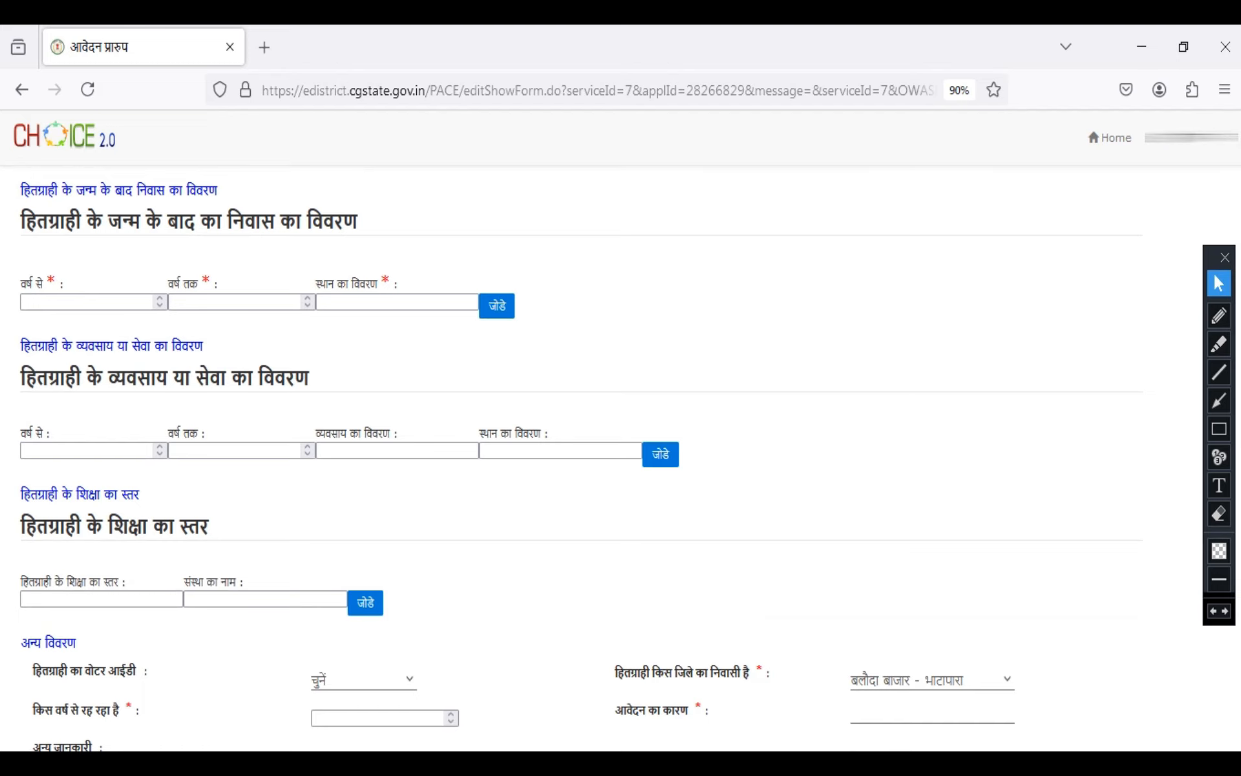
text(2008)
key(Tab)
scroll(621, 452, down, 1)
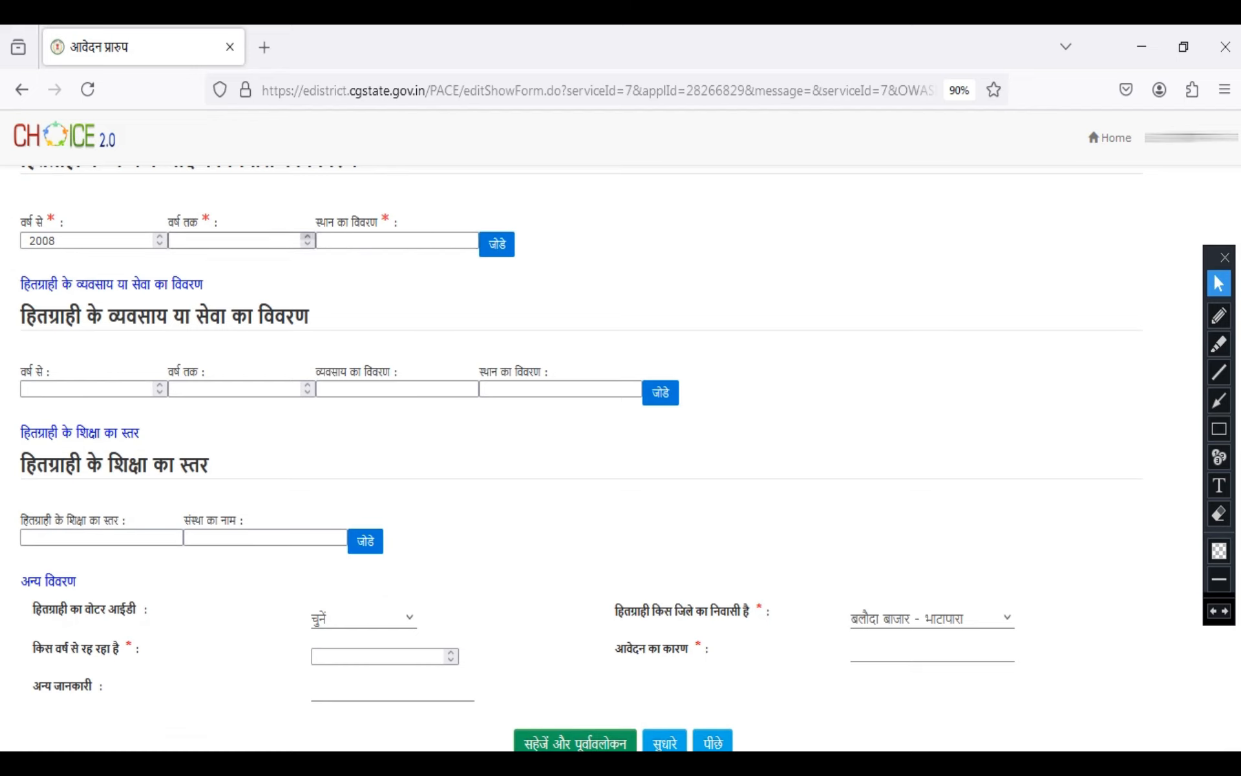
click(308, 237)
click(307, 237)
click(308, 237)
click(308, 237)
Enter the residence place in Hindi in स्थान का विवरण and add the entry to the residence details
click(368, 241)
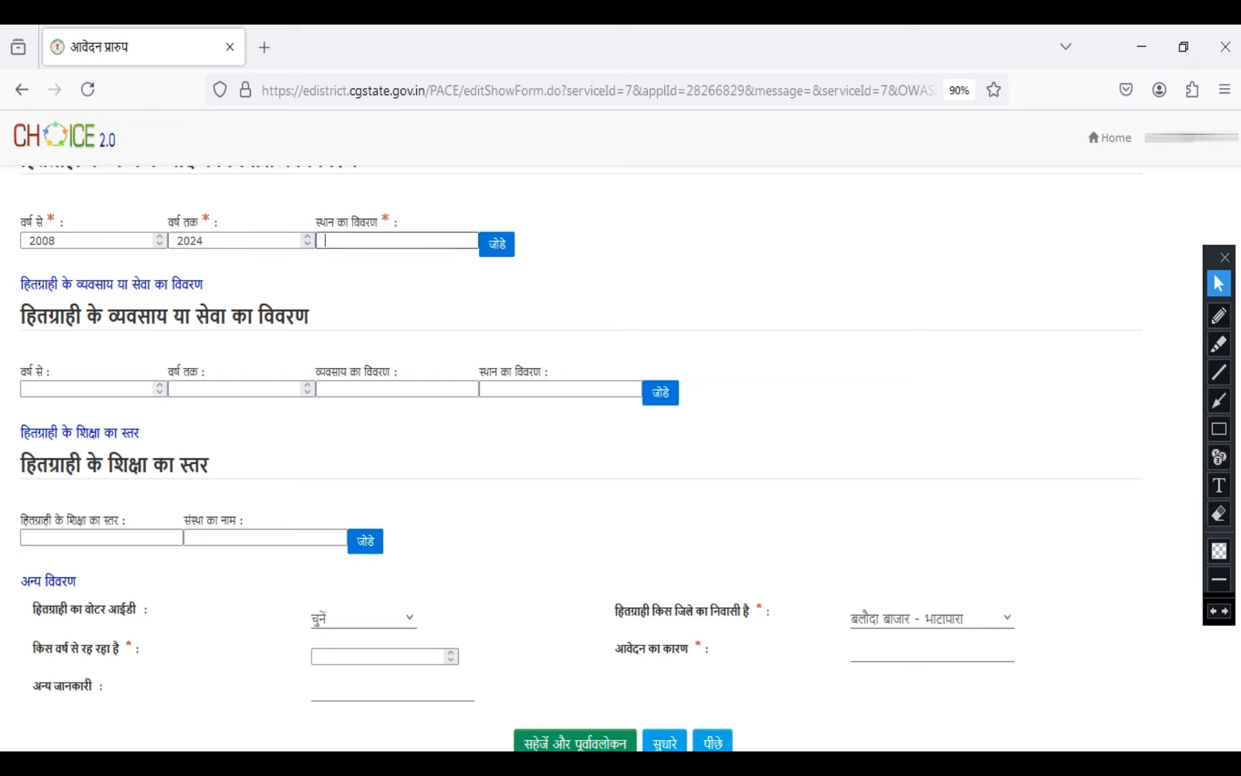
key(alt+shift)
click(369, 241)
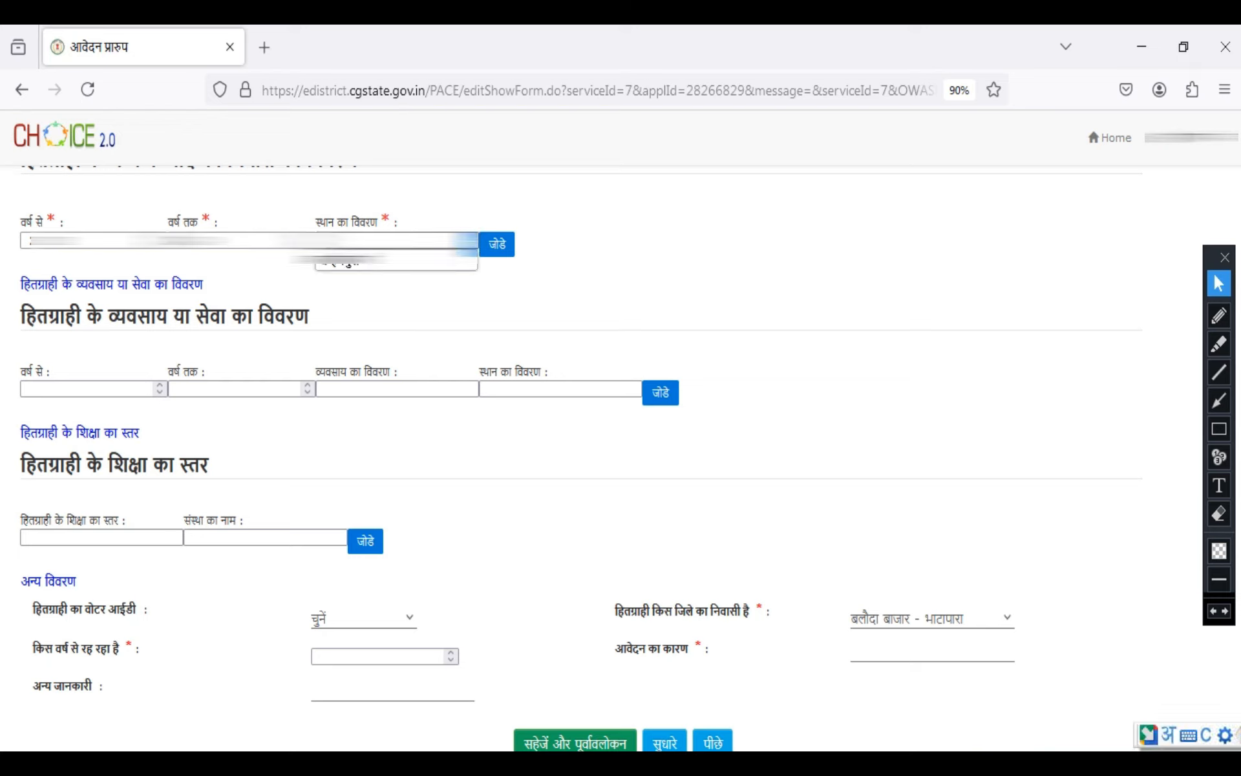
click(388, 260)
click(497, 244)
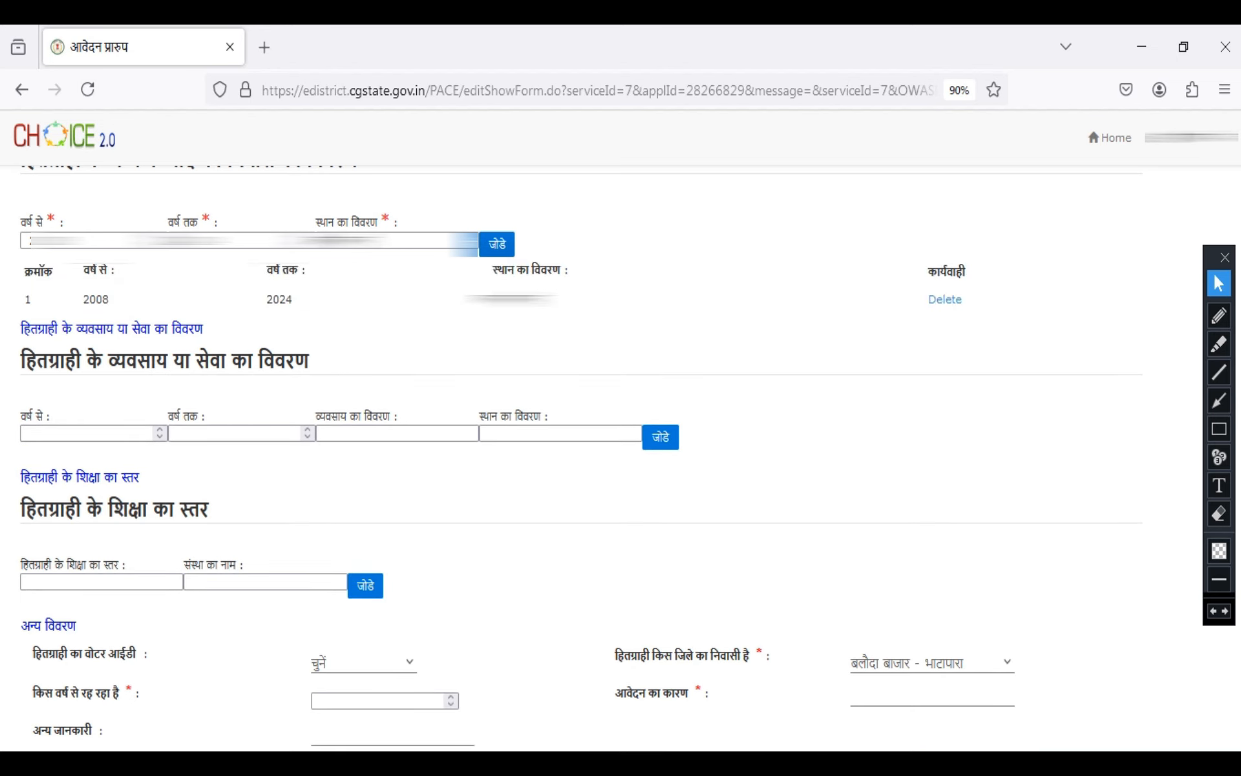
Outline the occupation section and the education section of the form in red, clearing each outline
mouse_move(10, 321)
mouse_down()
mouse_move(701, 502)
mouse_move(689, 490)
mouse_up()
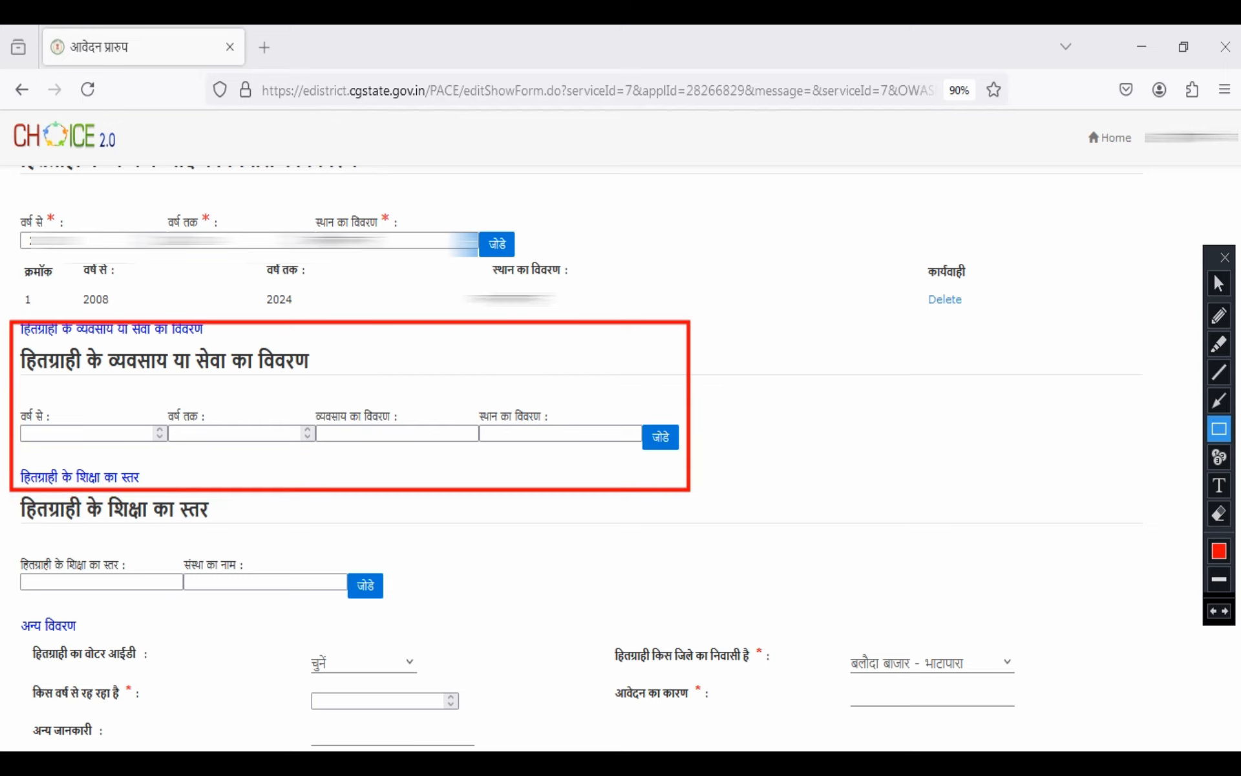
click(1214, 611)
click(1219, 284)
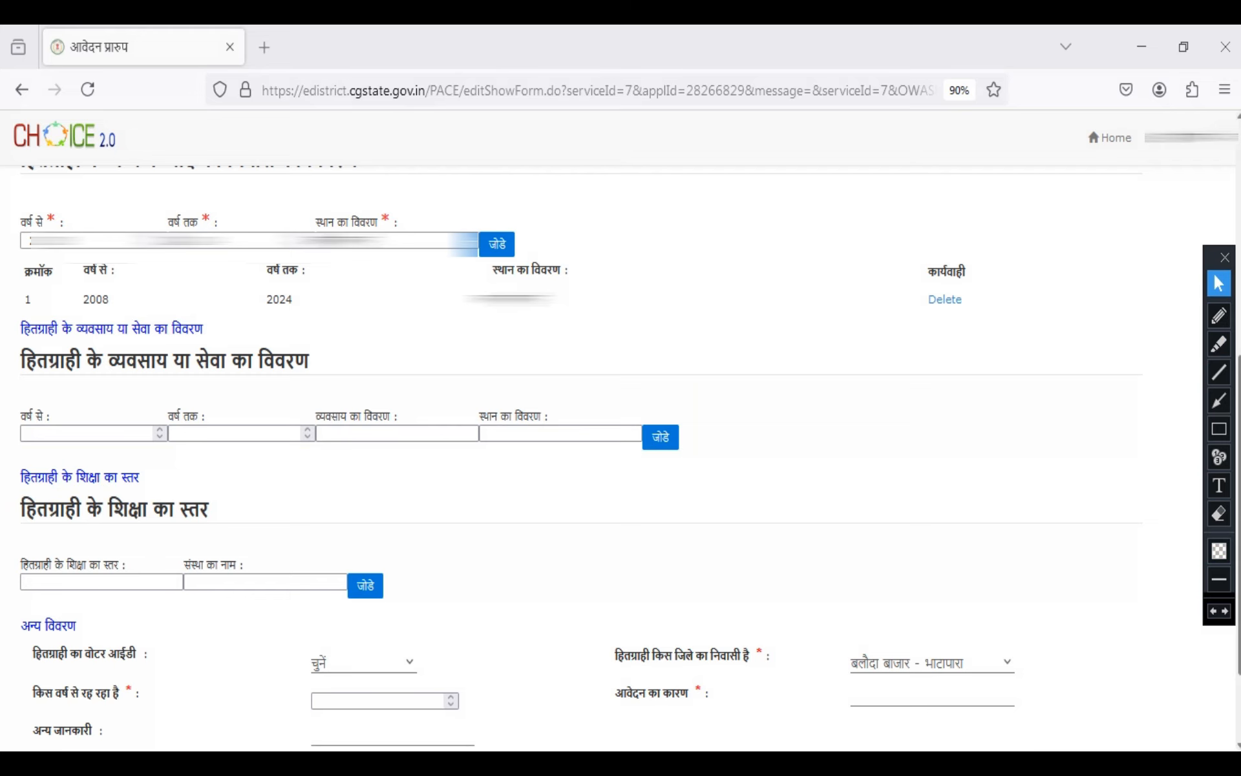
scroll(621, 453, down, 2)
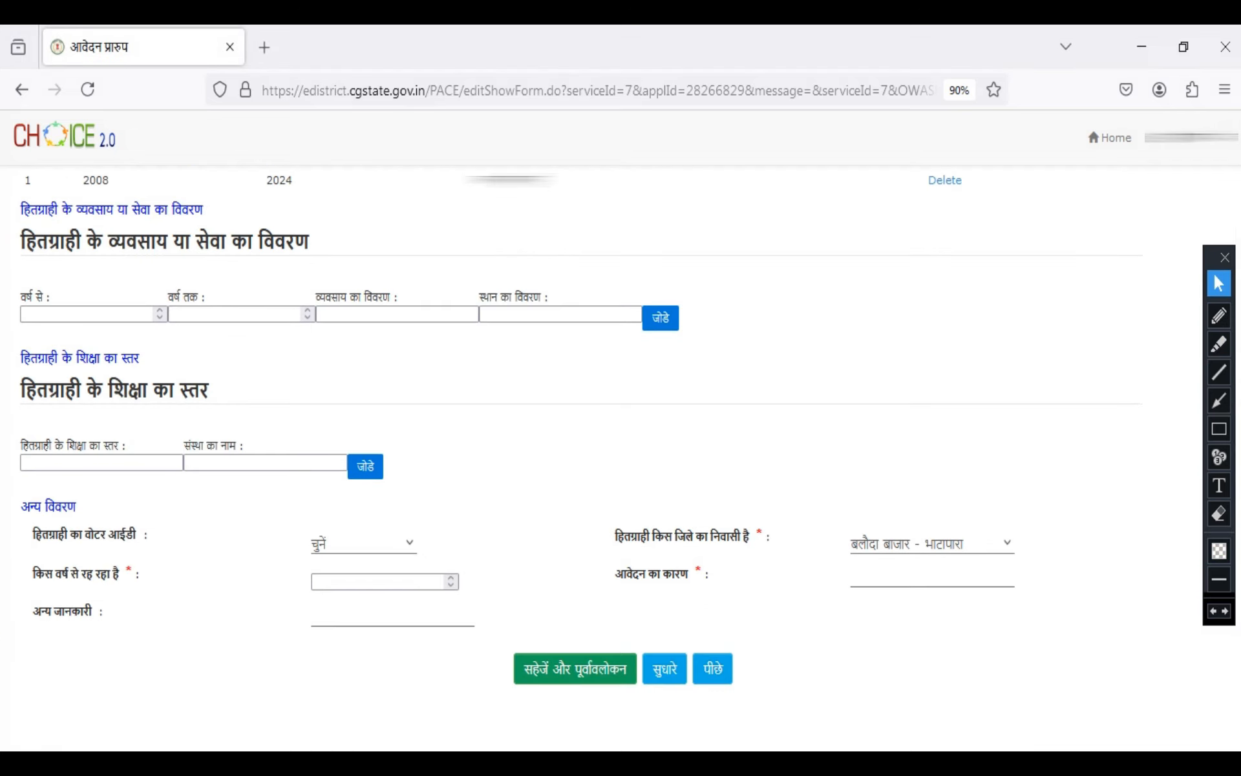
click(1219, 429)
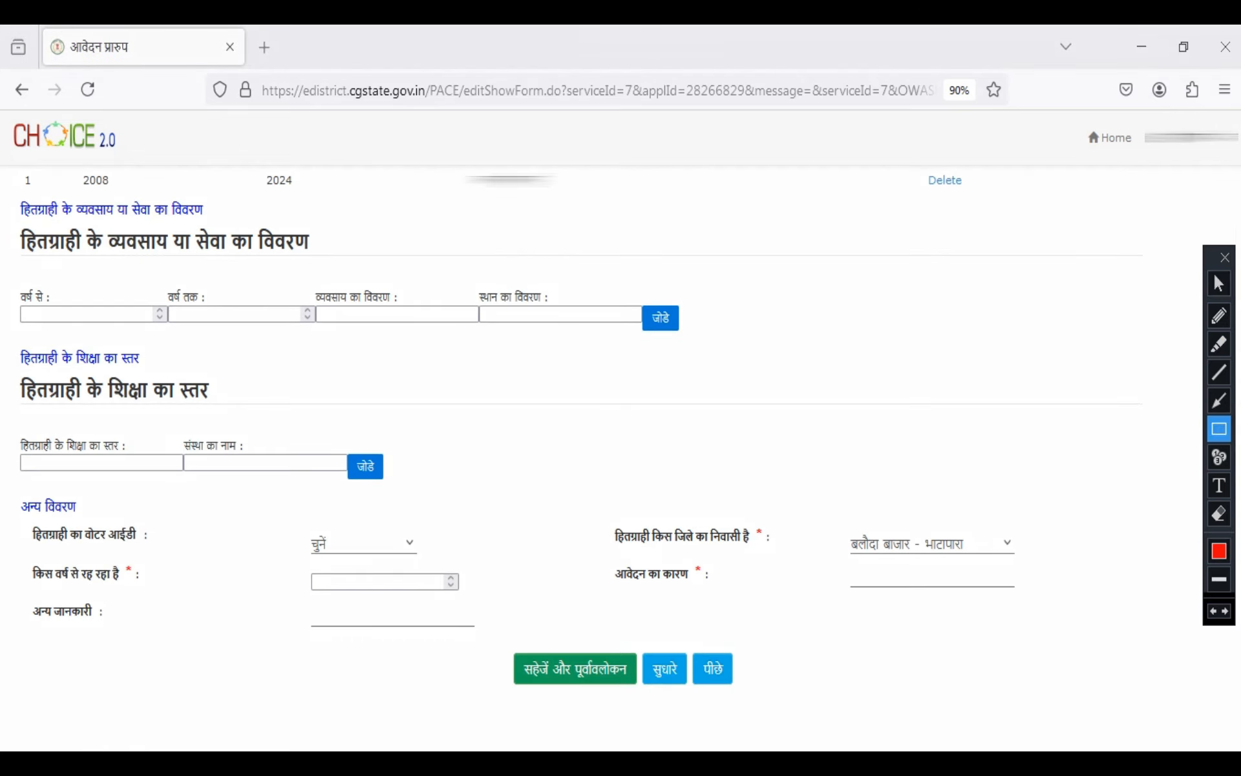
mouse_move(16, 377)
mouse_down()
mouse_move(243, 424)
mouse_move(343, 479)
mouse_move(402, 472)
mouse_move(402, 489)
mouse_up()
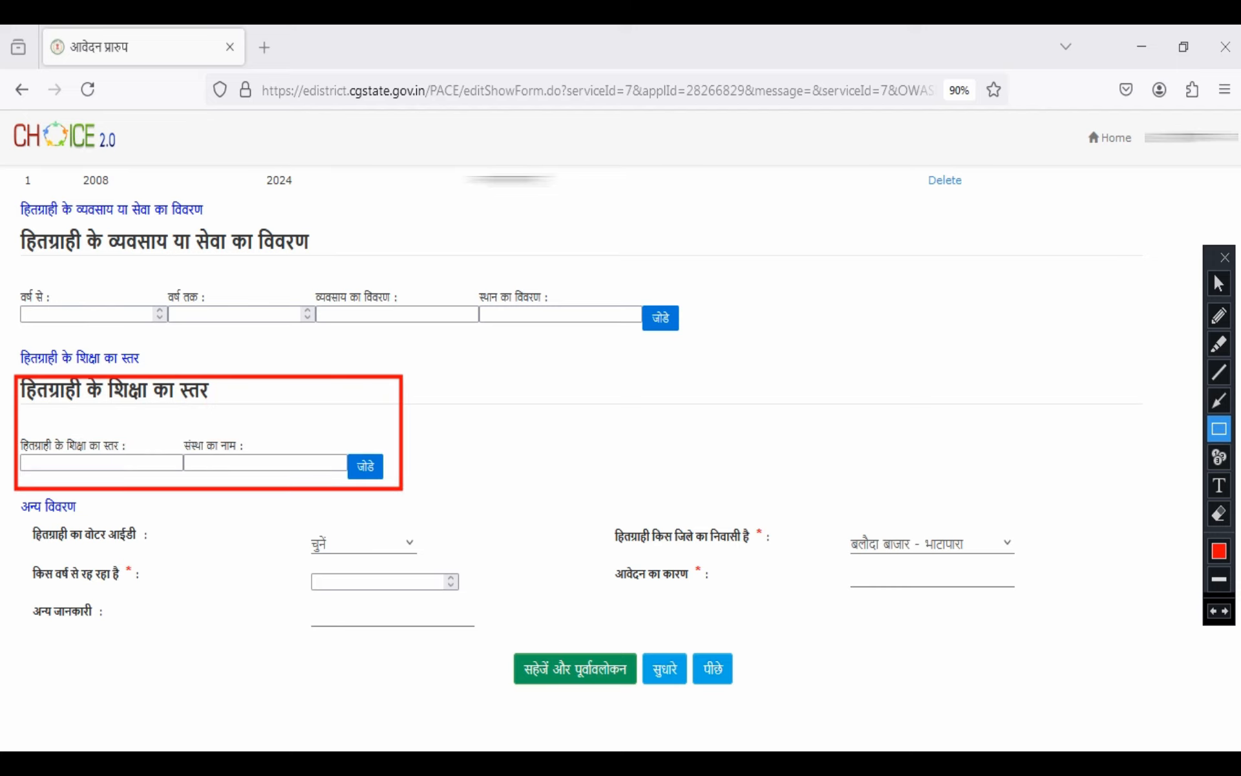
click(1214, 611)
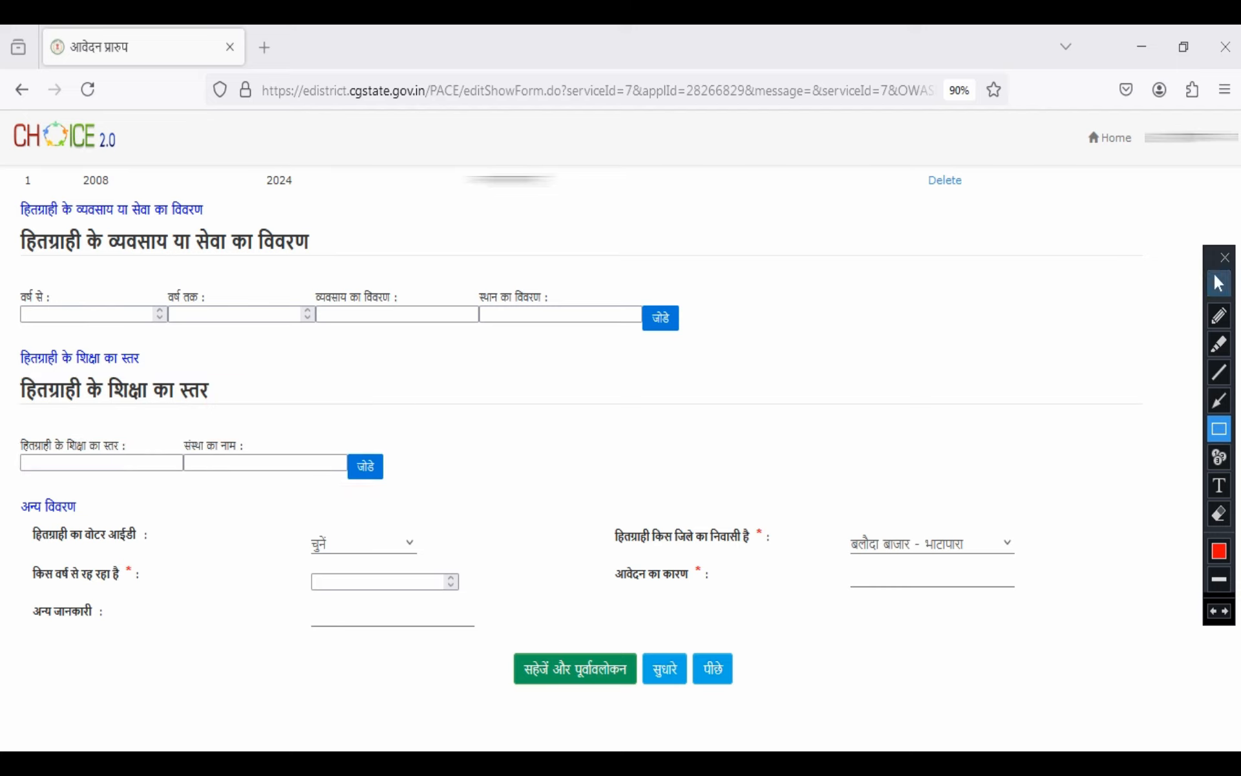
click(1218, 283)
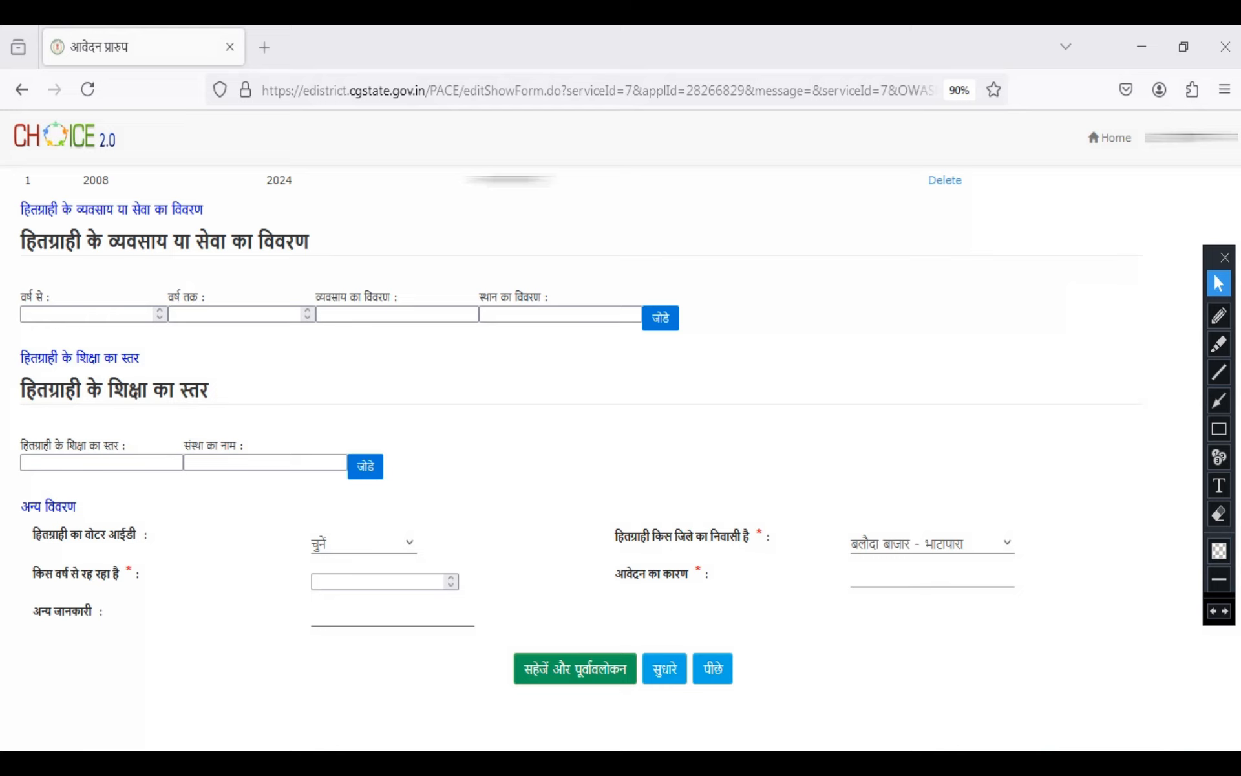
Outline the हितग्राही किस जिले का निवासी है district field in red and clear the outline
click(1219, 428)
mouse_move(601, 513)
mouse_down()
mouse_move(744, 577)
mouse_move(1037, 563)
mouse_up()
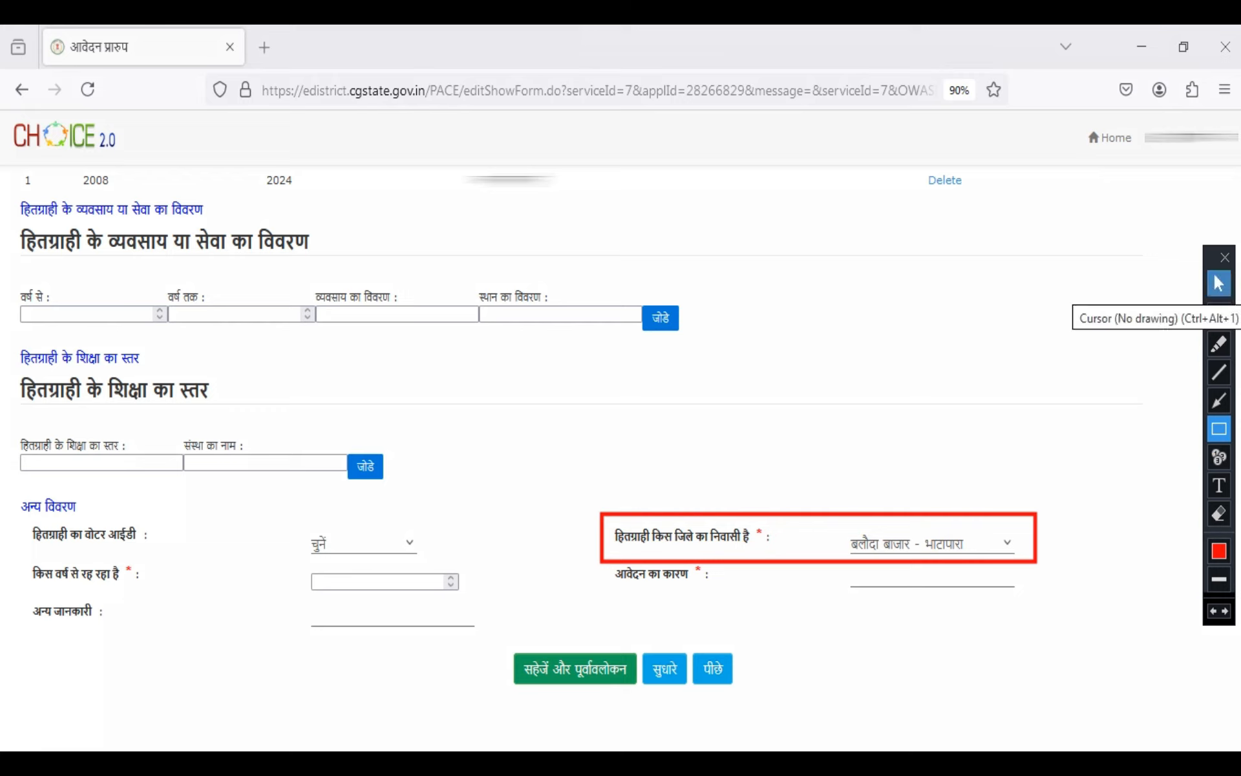
click(1214, 611)
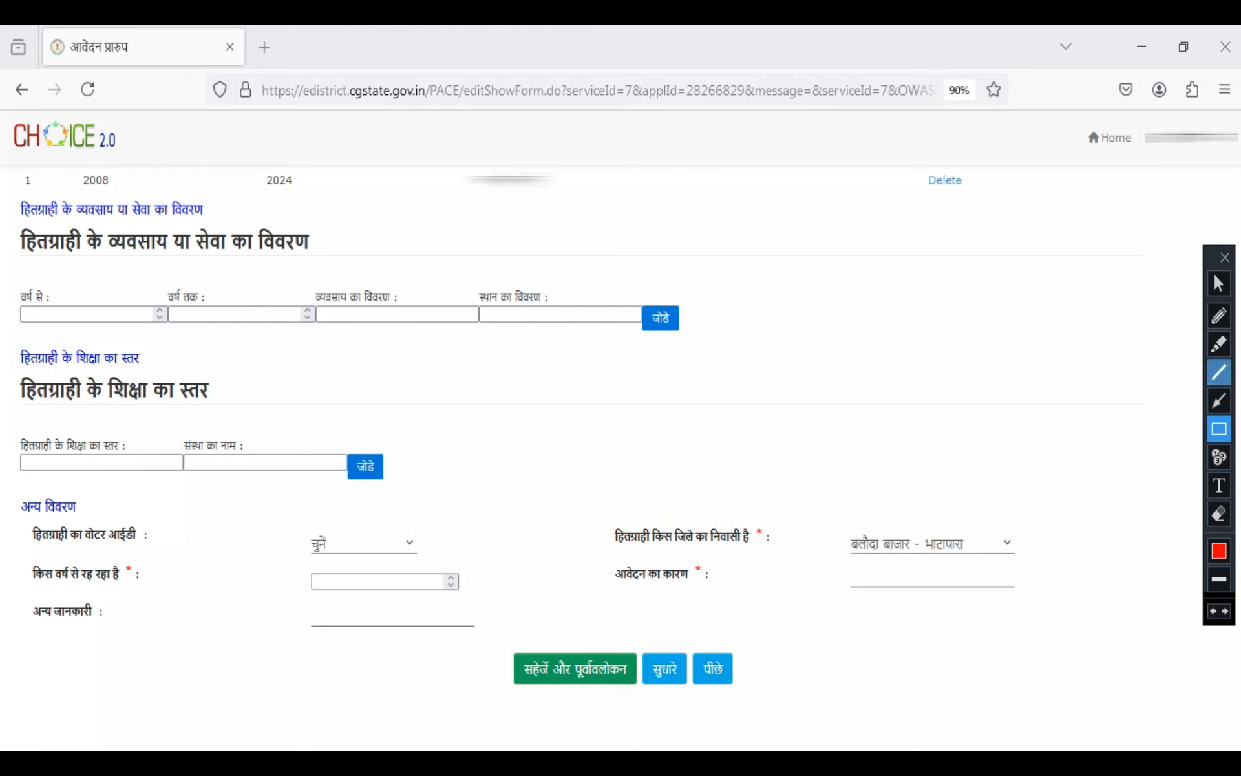
click(1218, 284)
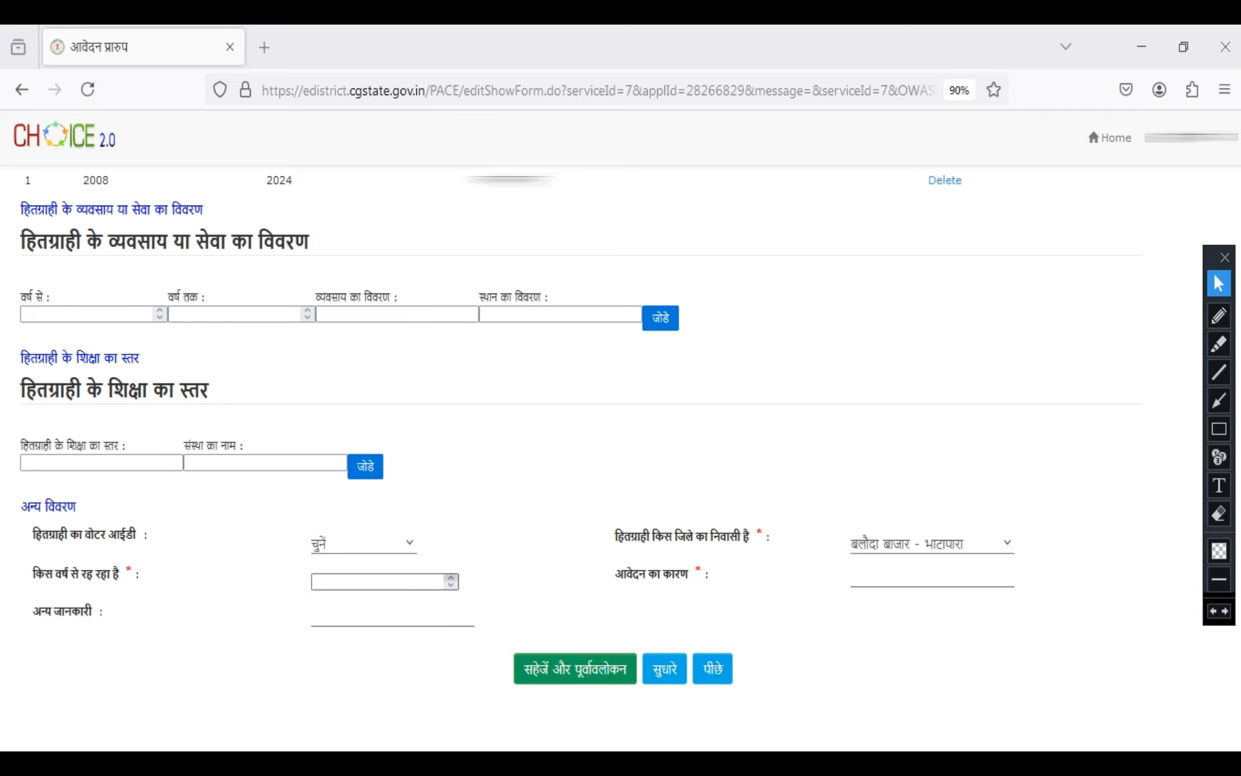
Set किस वर्ष से रह रहा है to 2008 and enter शिक्षा as the reason for the application
text(2008)
click(931, 579)
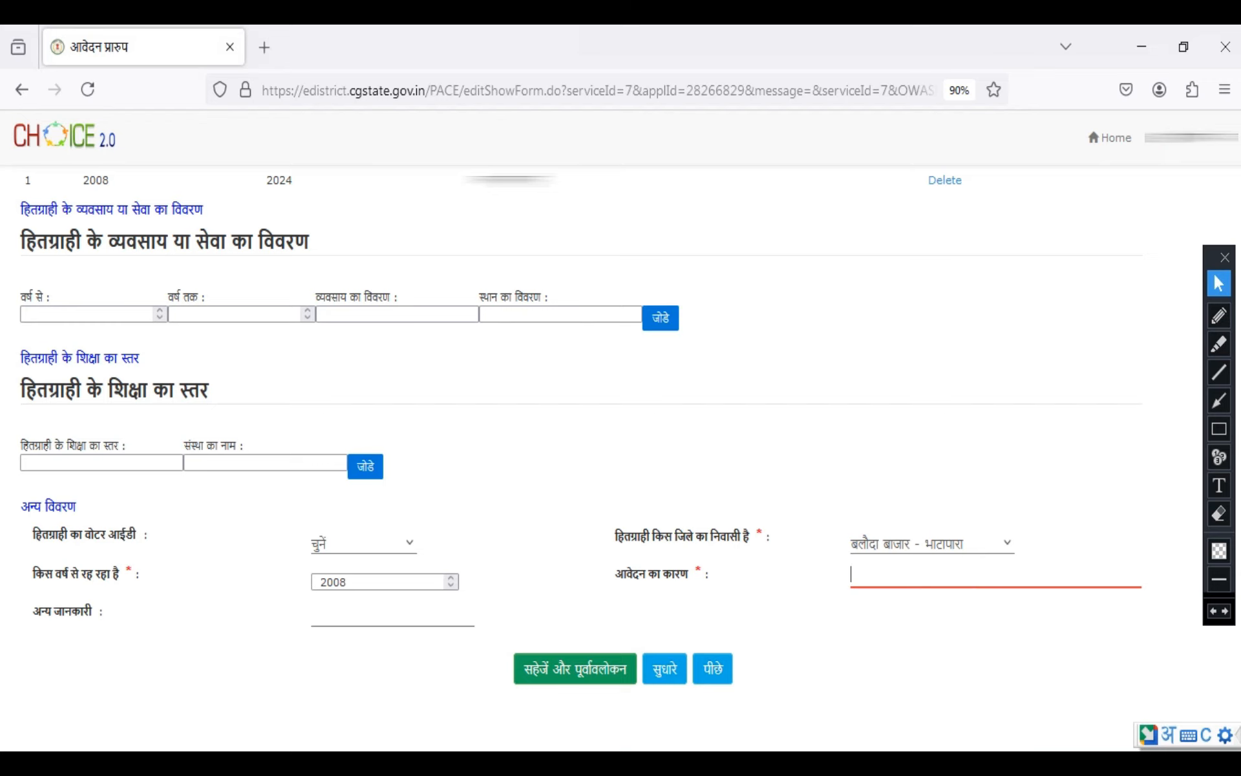
text(shis)
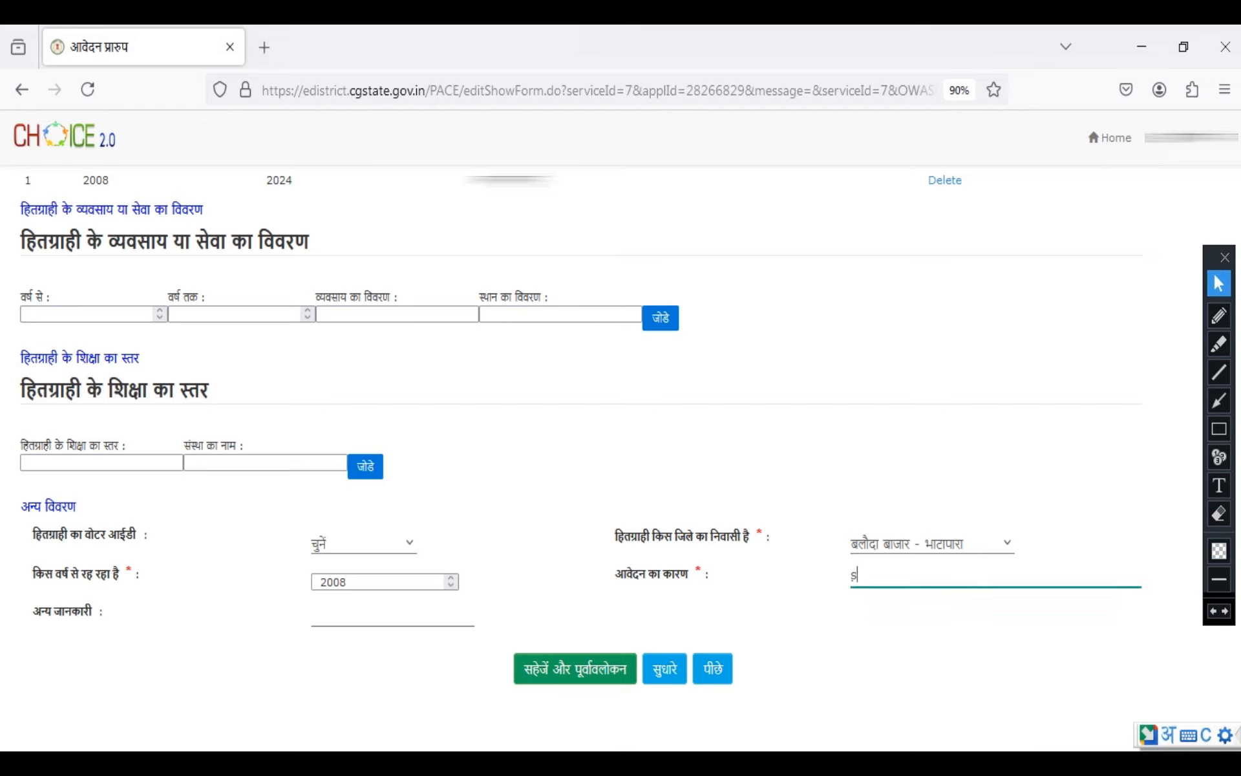
key(space)
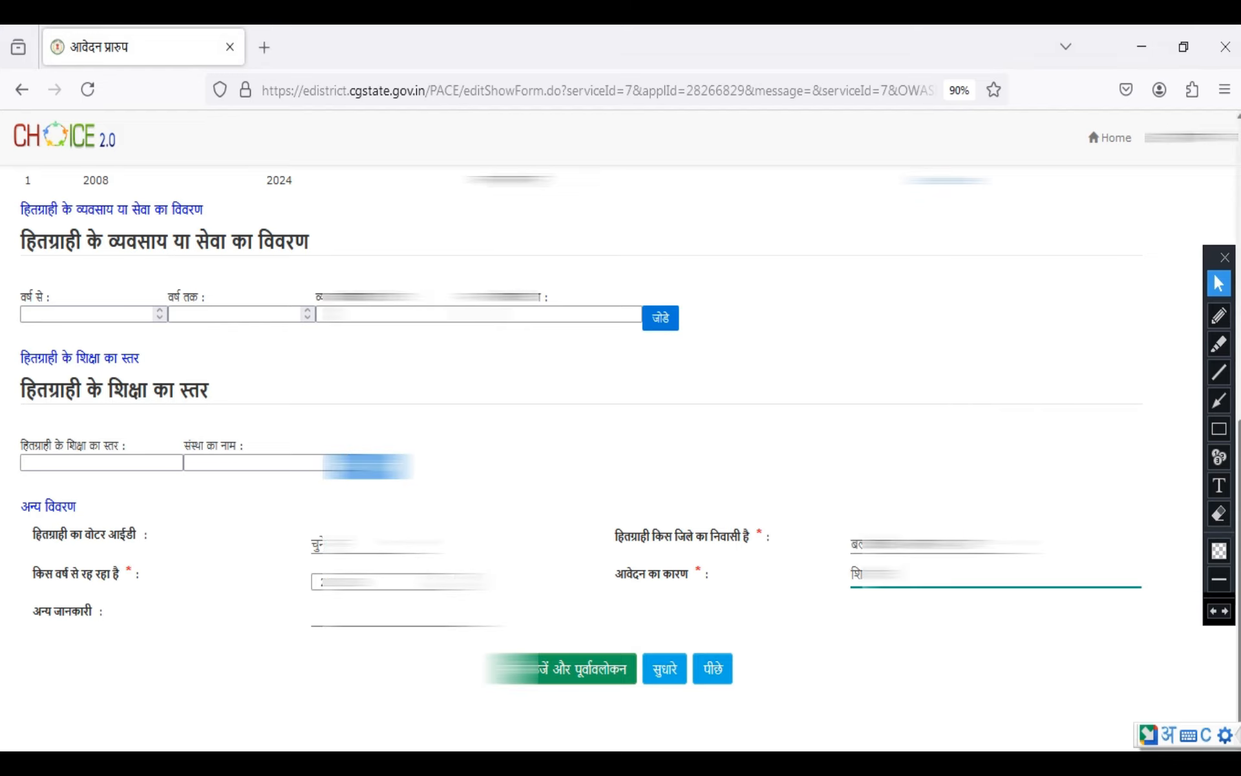
Review the filled form, outline the सहेजें और पूर्वावलोकन option in red and clear the outline
drag(1240, 569, 1240, 290)
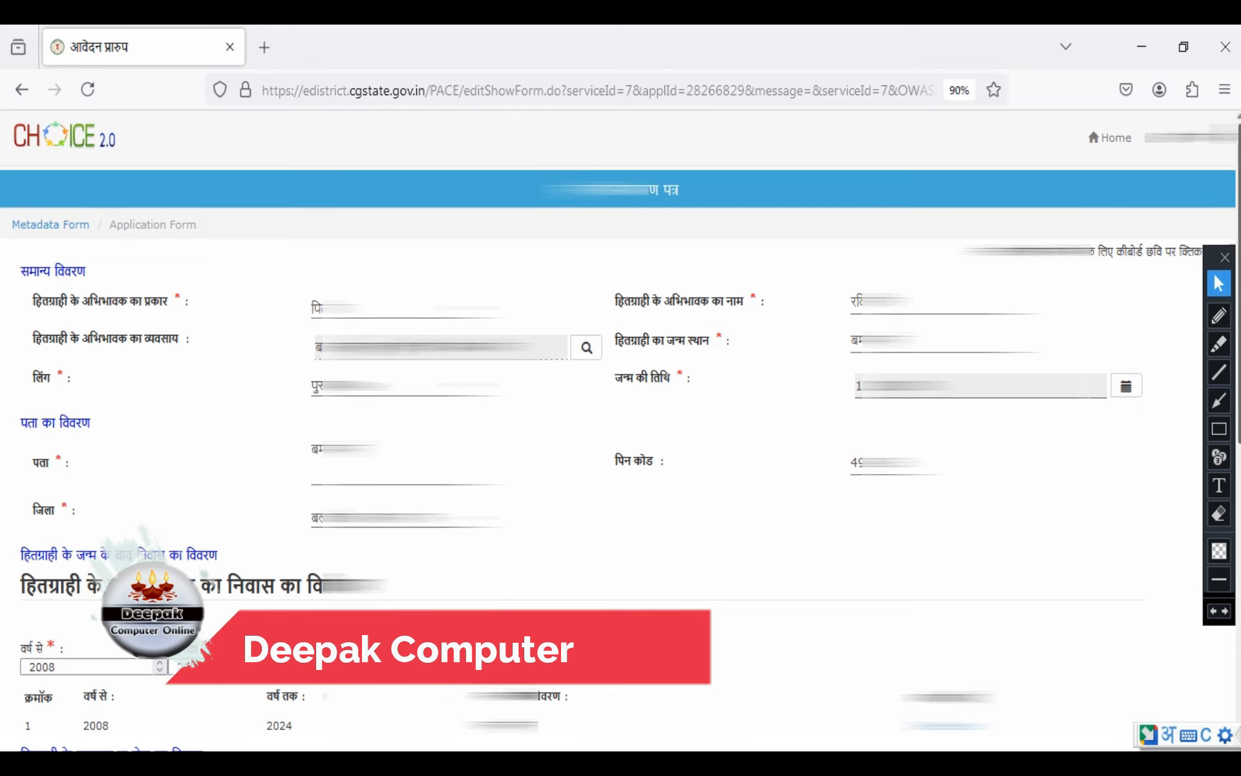
drag(1239, 289, 1240, 568)
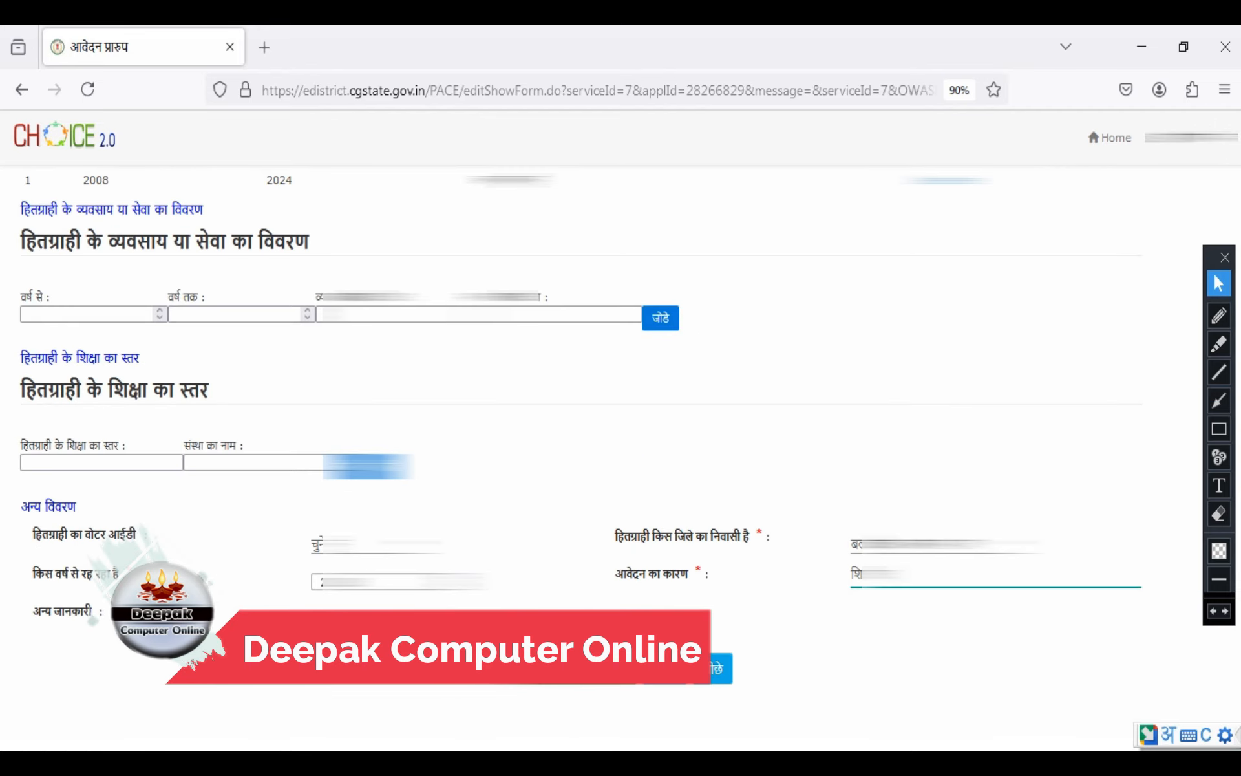
click(1218, 428)
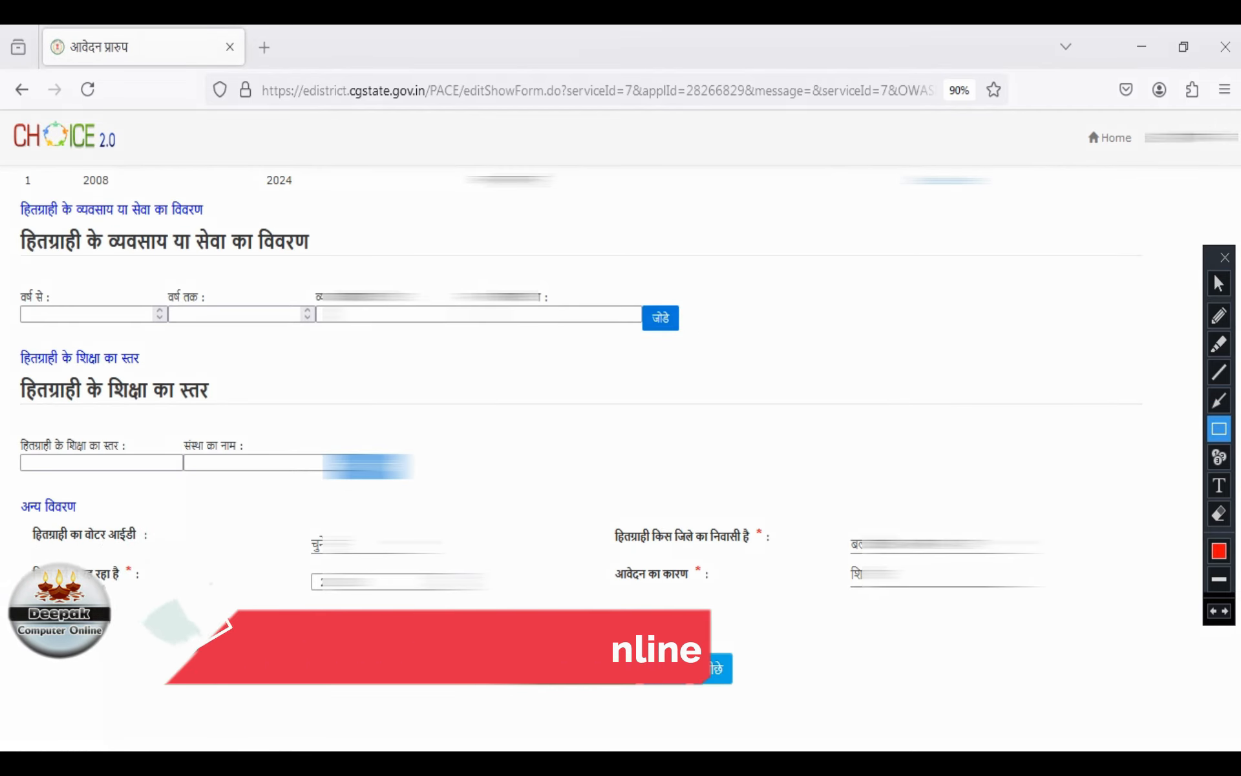
drag(498, 641, 641, 697)
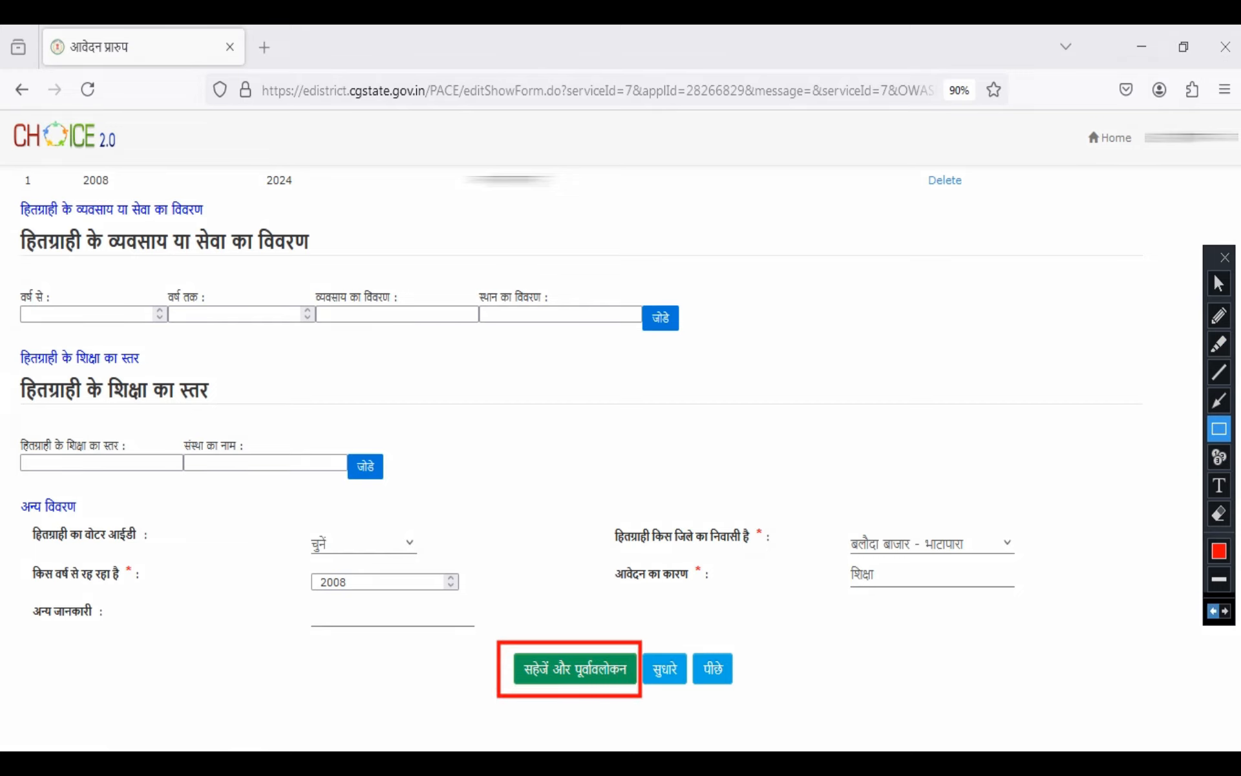
click(1214, 611)
click(1220, 284)
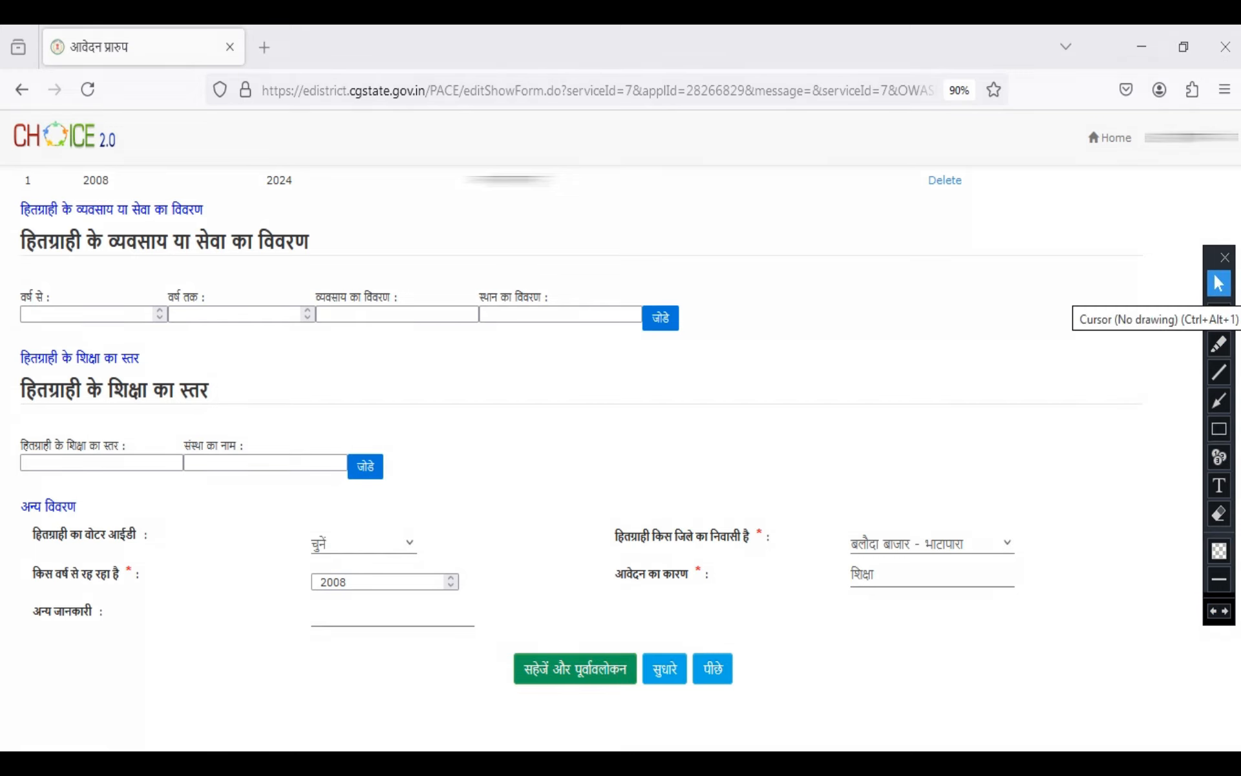
Save the application form and proceed to its attachment details
click(575, 668)
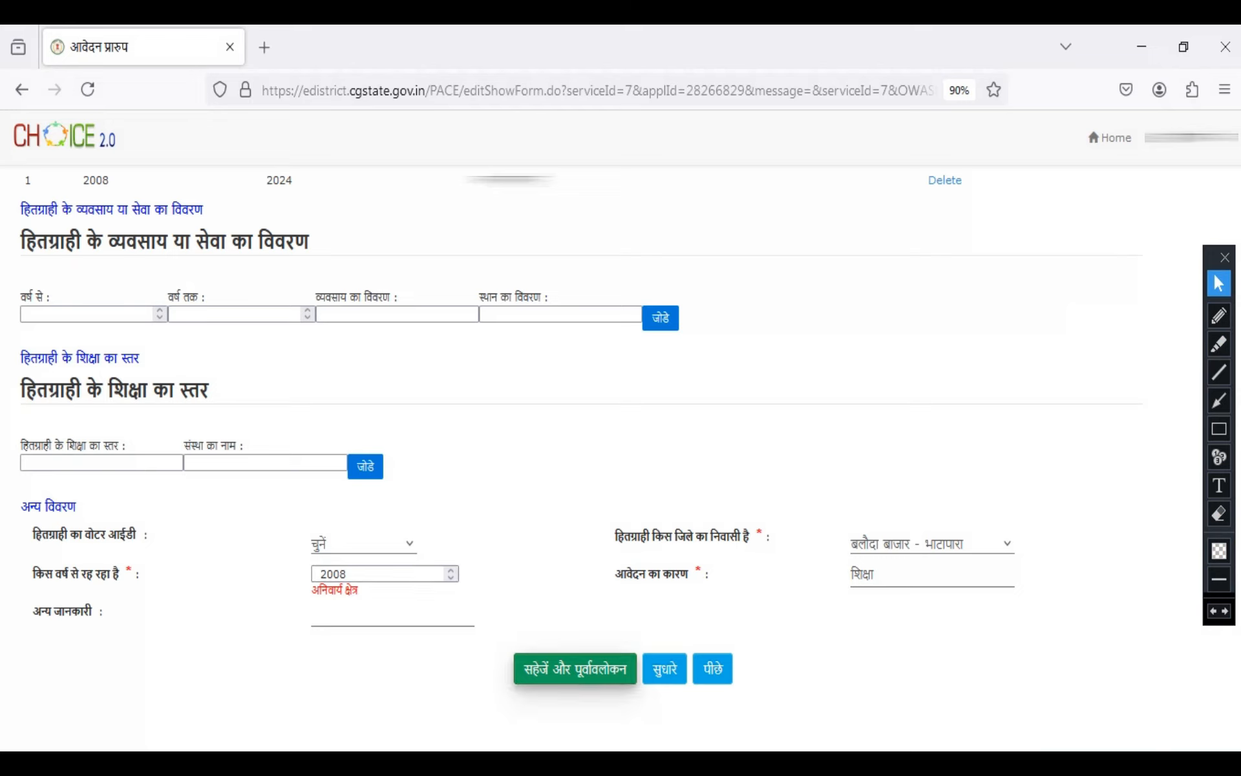
click(574, 668)
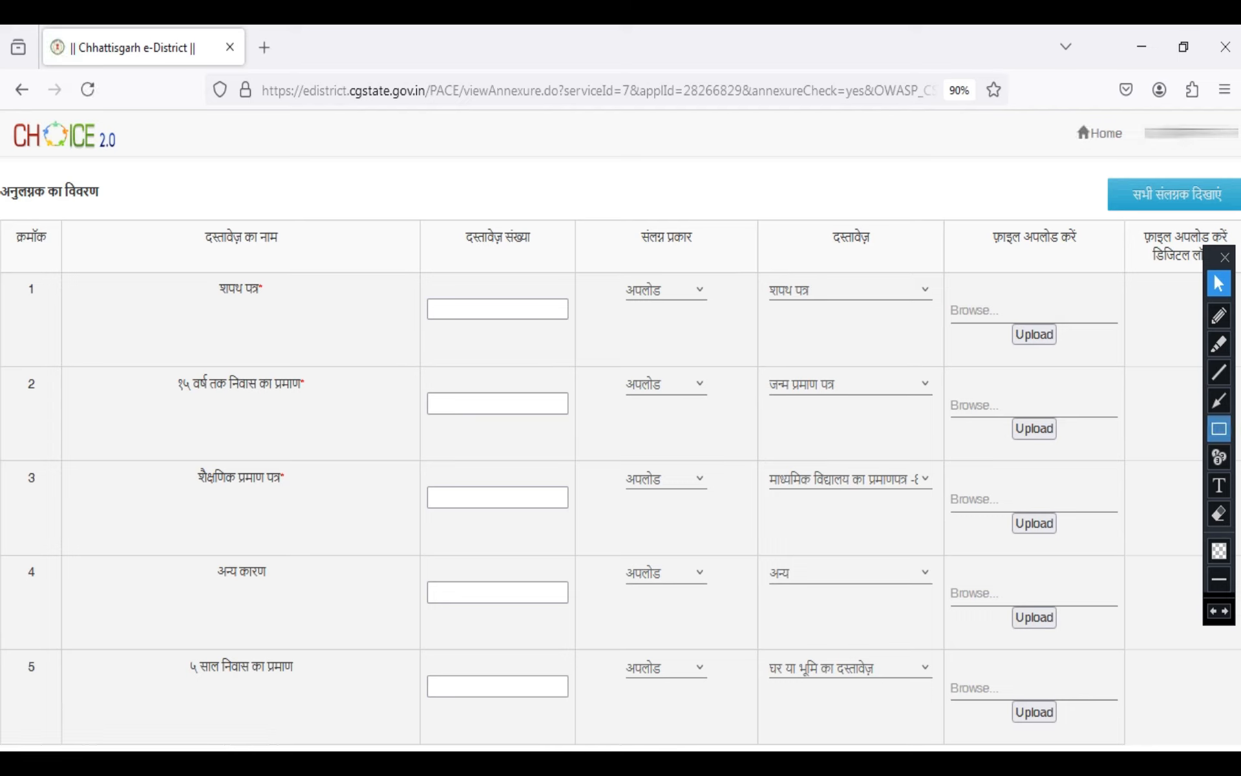
Outline the सभी संलग्नक दिखाएं option in red and clear the outline
click(1219, 429)
mouse_move(1121, 167)
mouse_down()
mouse_move(1183, 210)
mouse_move(1239, 221)
mouse_up()
click(1219, 283)
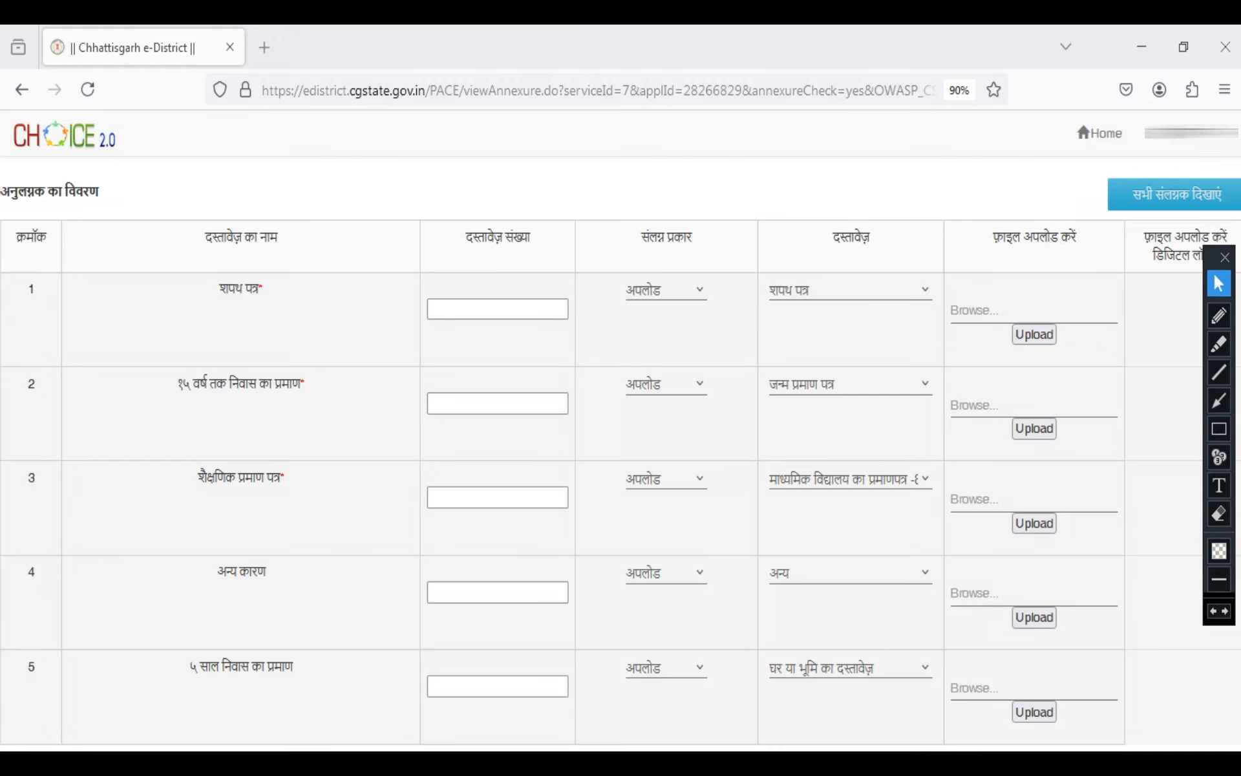
Show all attachments, accept the removal of annexures already added, and look through the full list of document rows
click(1174, 194)
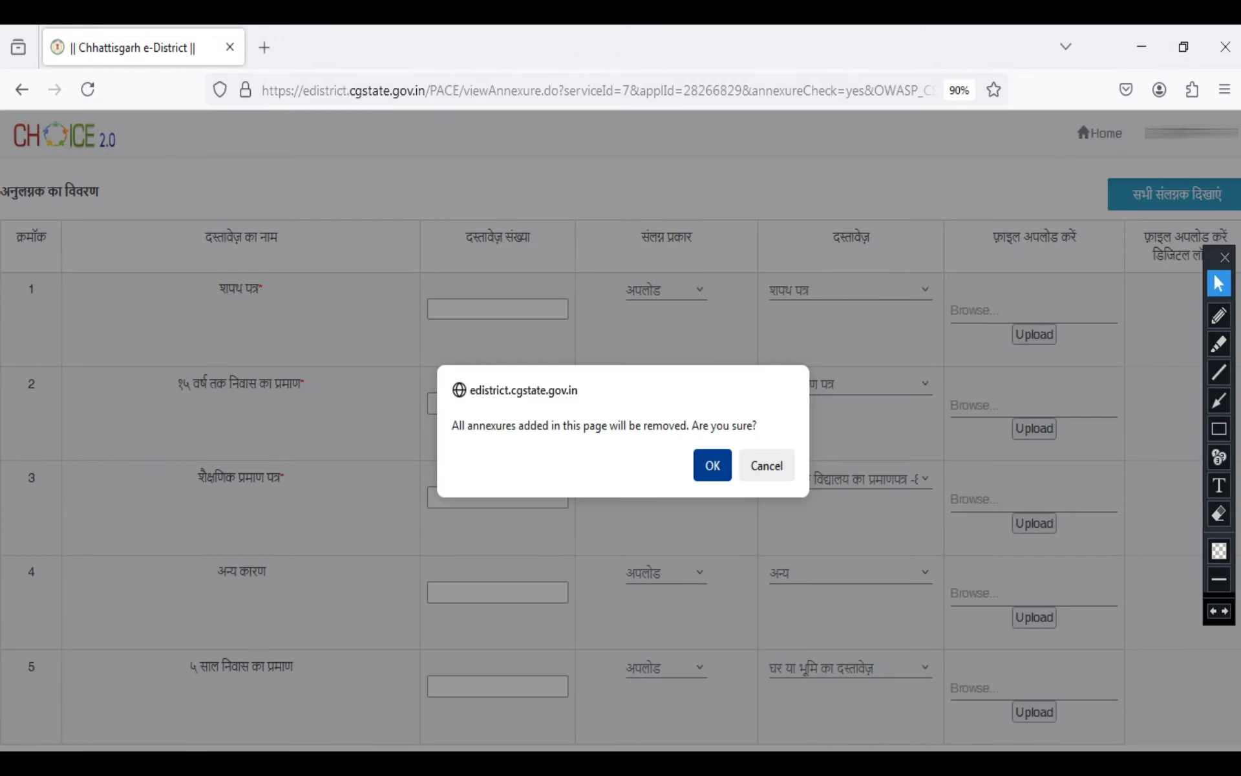
click(711, 466)
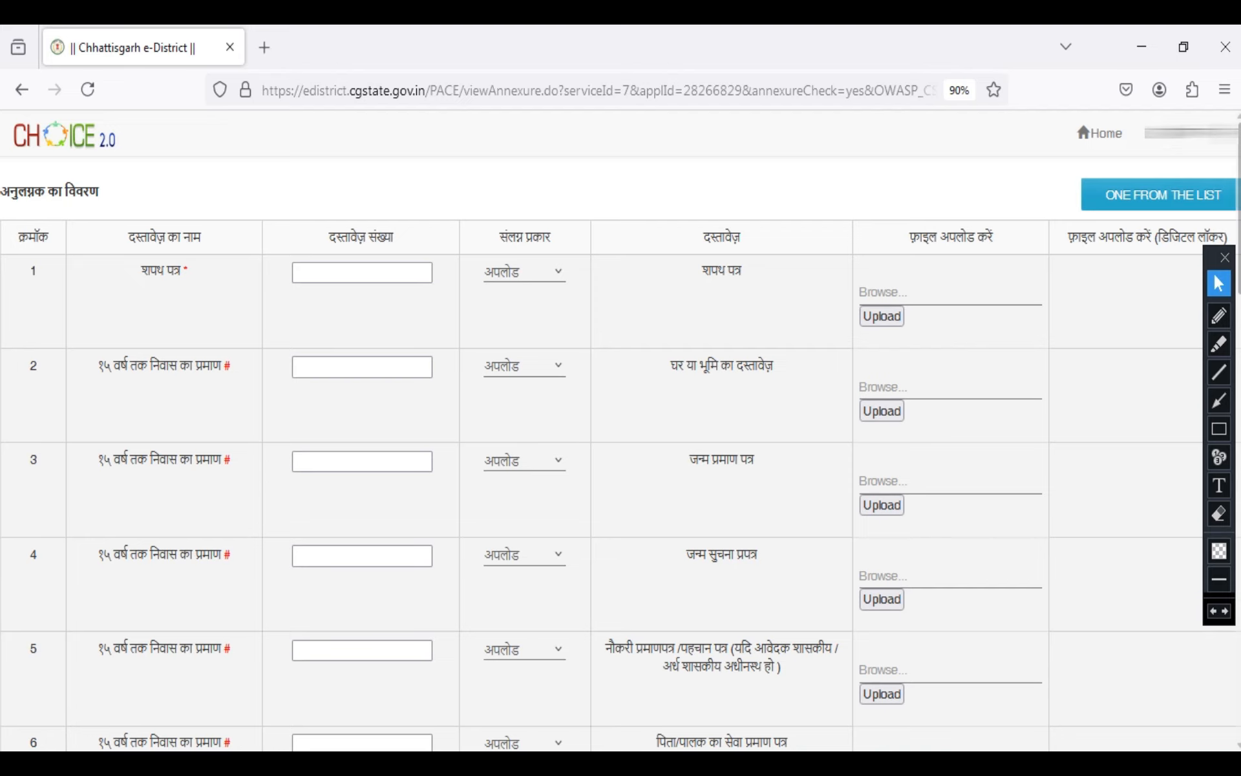
scroll(621, 452, down, 15)
scroll(621, 452, down, 6)
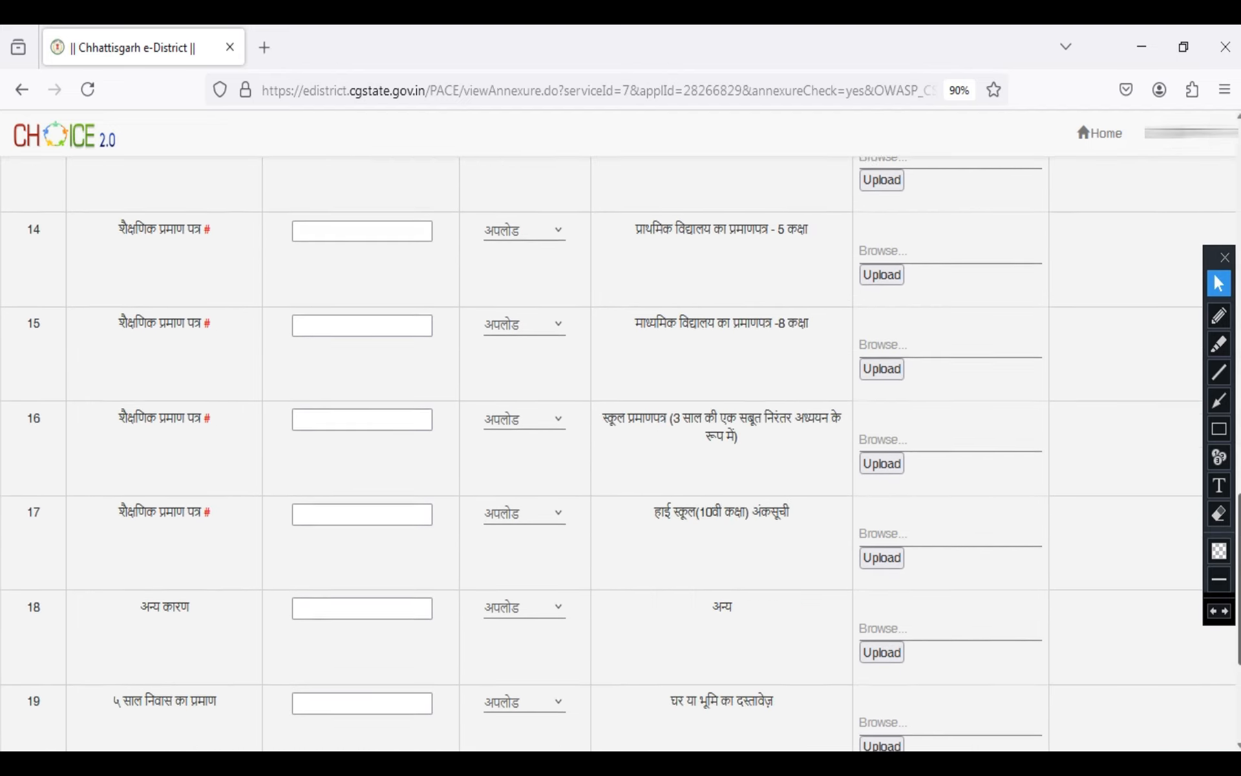
scroll(621, 453, up, 9)
scroll(621, 453, up, 10)
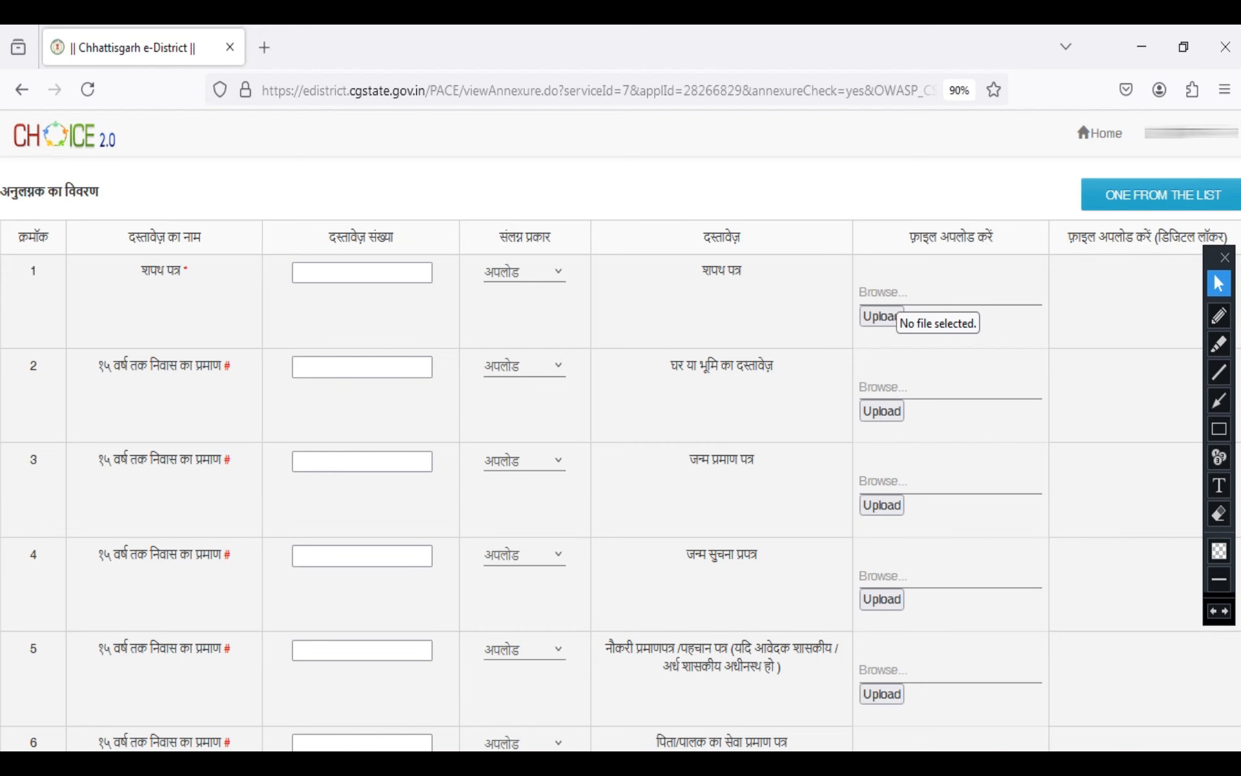
Attach Shapat.jpg from the applicant's folder under NIwas to the शपथ पत्र row, previewing the affidavit image before choosing it
click(891, 298)
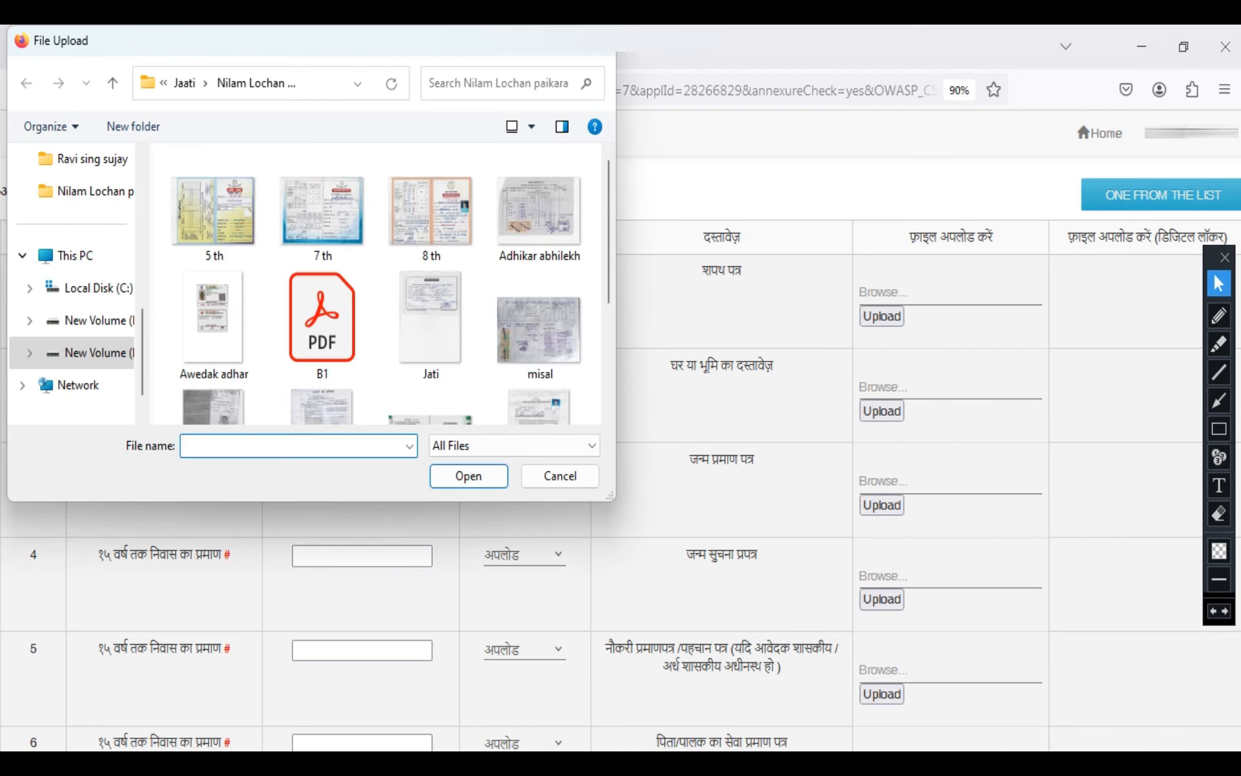
double_click(113, 84)
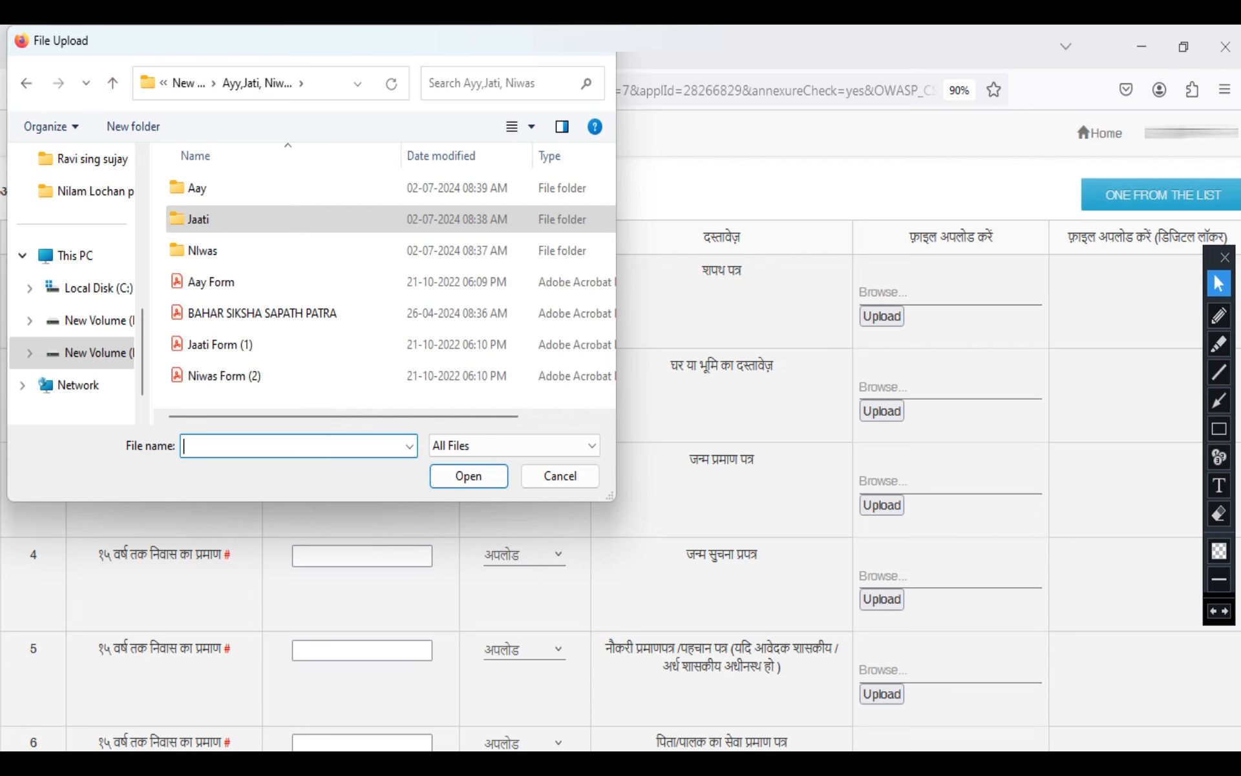
double_click(203, 251)
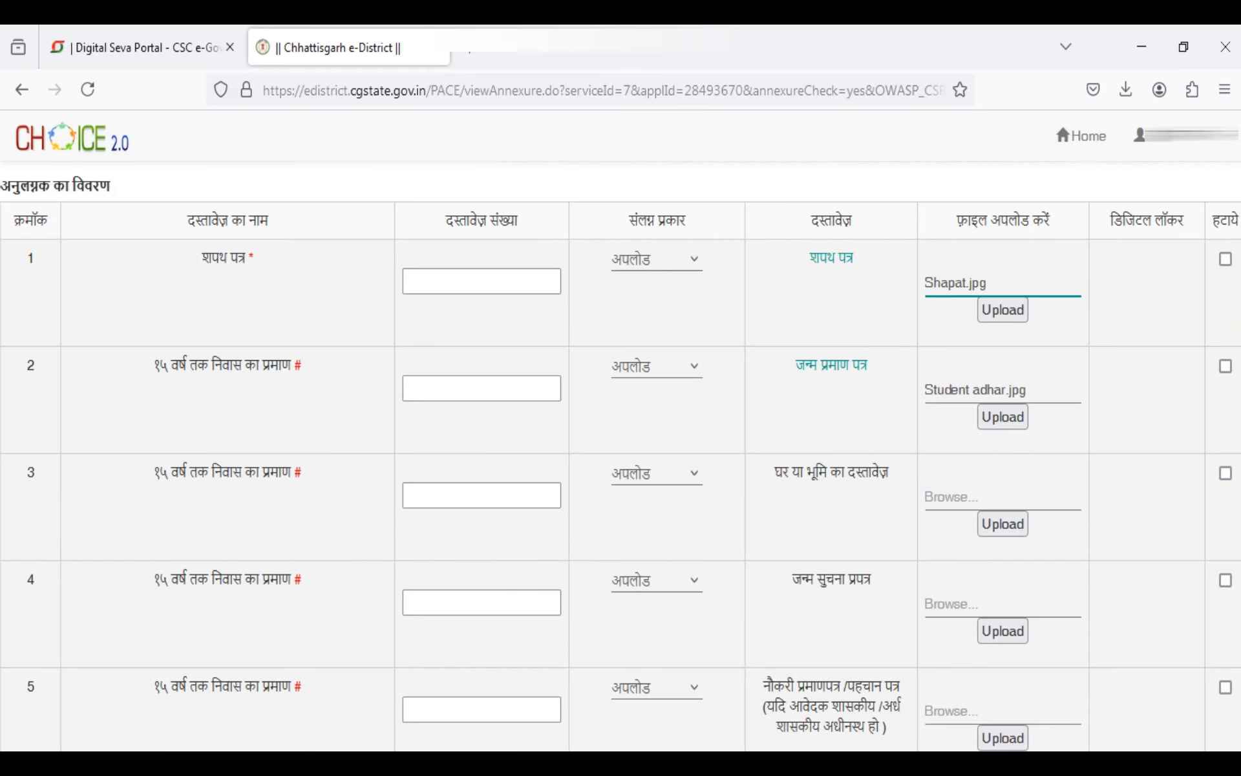
click(1003, 283)
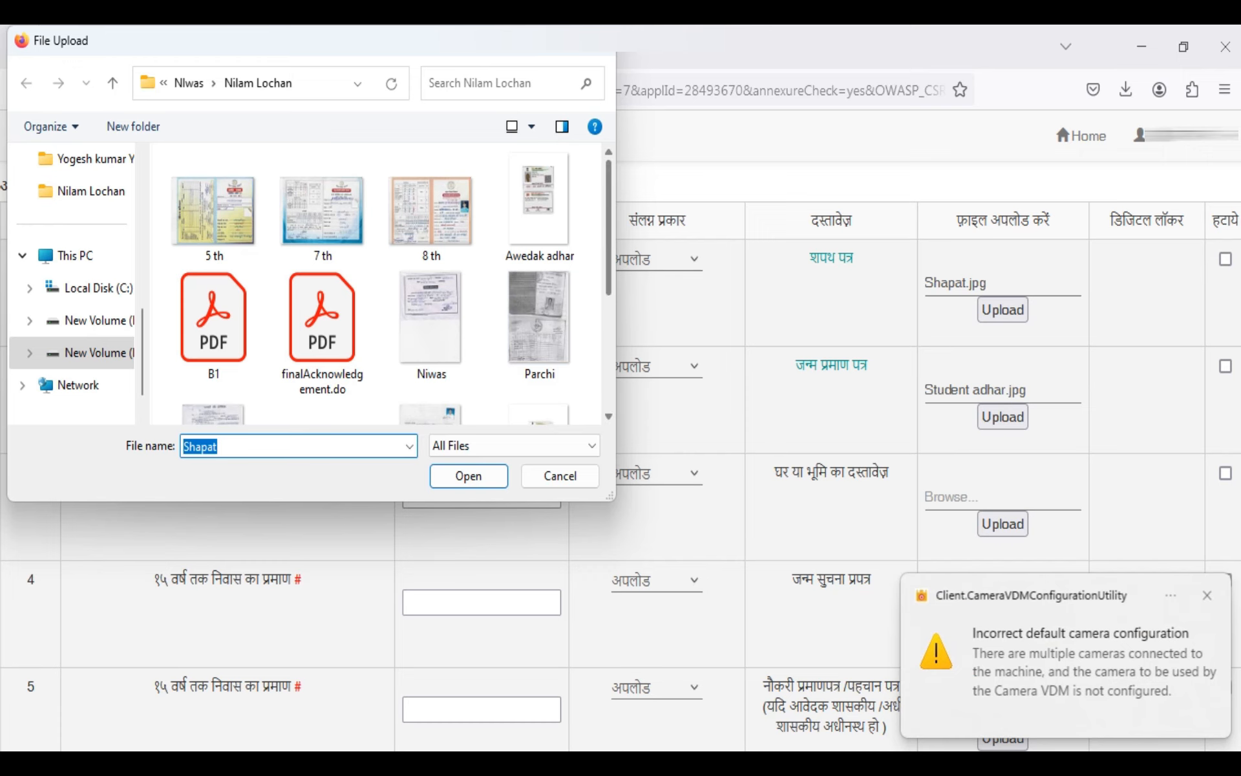
scroll(381, 285, down, 3)
click(471, 263)
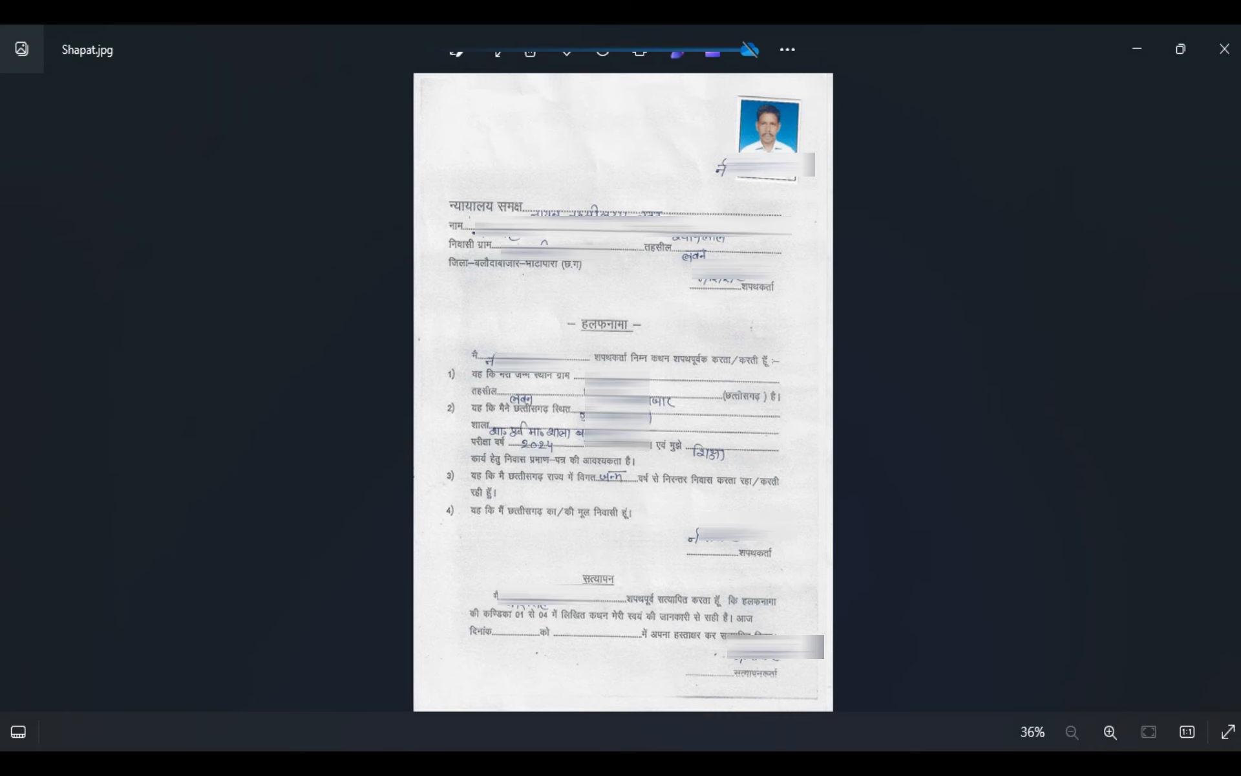
click(1224, 48)
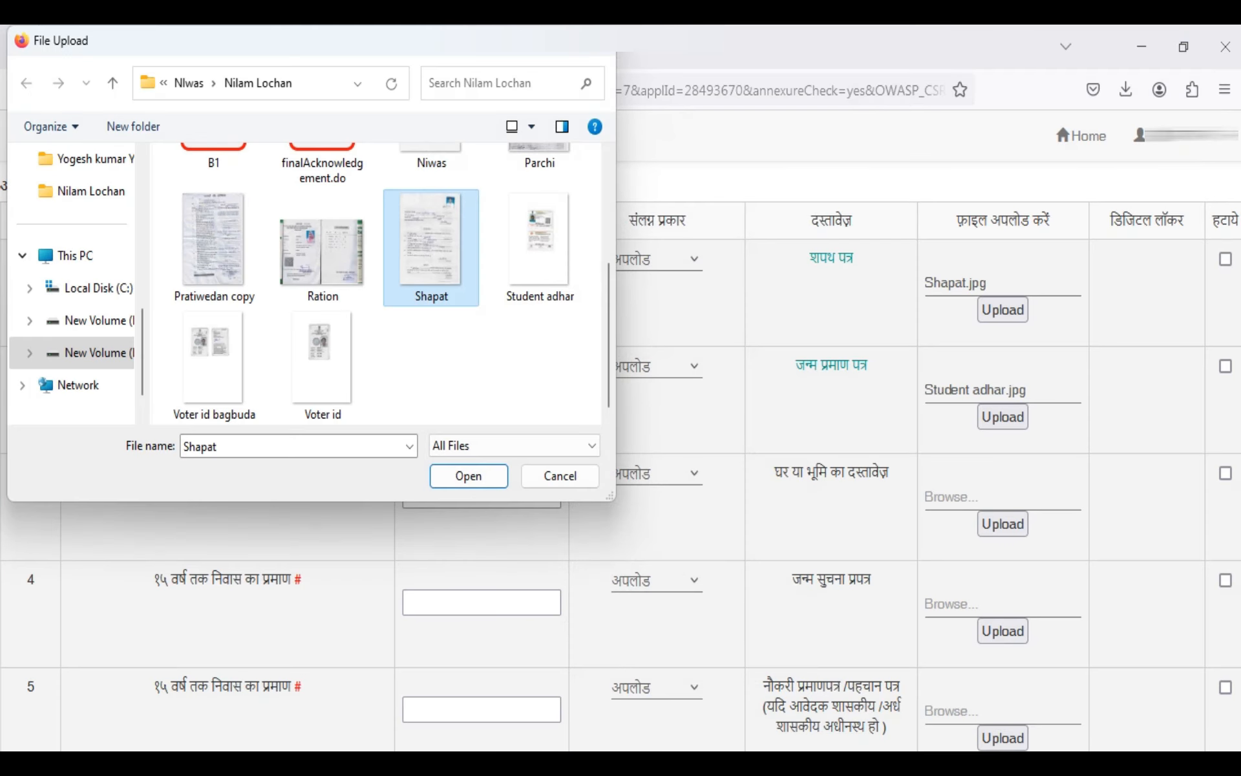
click(469, 476)
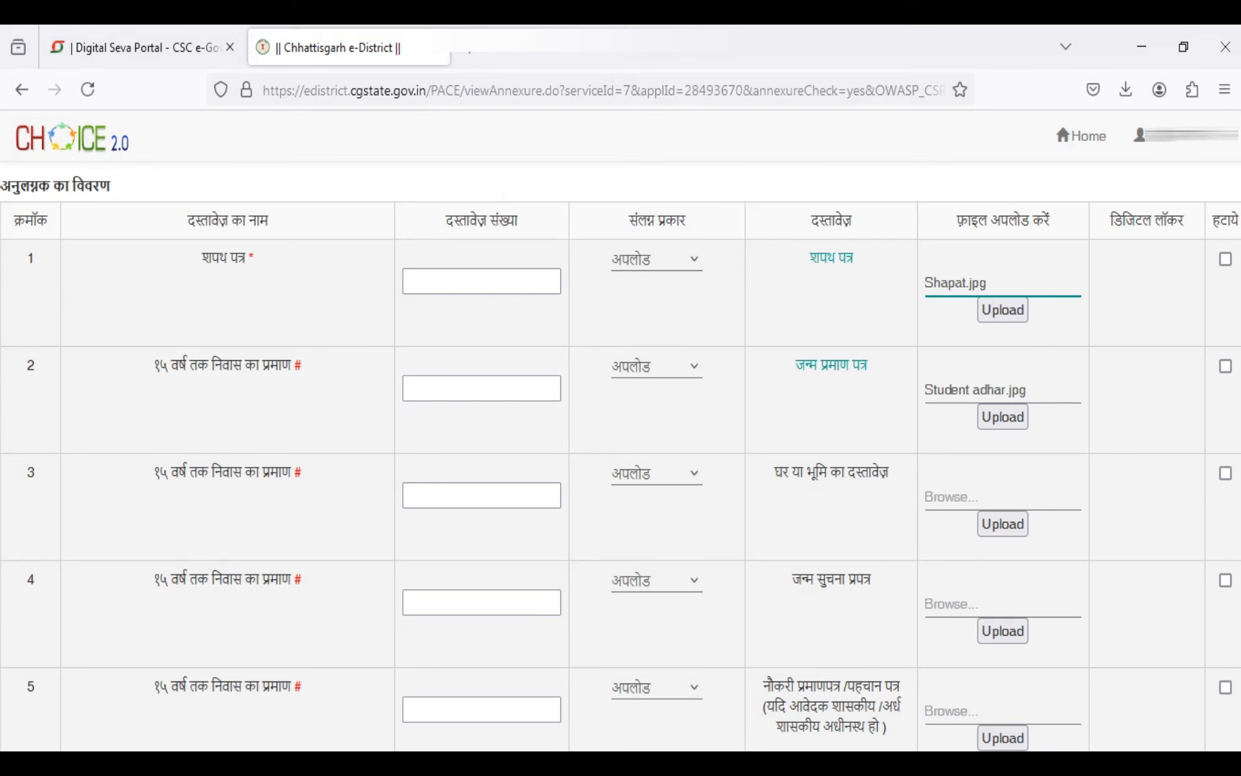
Attach Student adhar.jpg to the जन्म प्रमाण पत्र row as 15-year residence proof
click(977, 398)
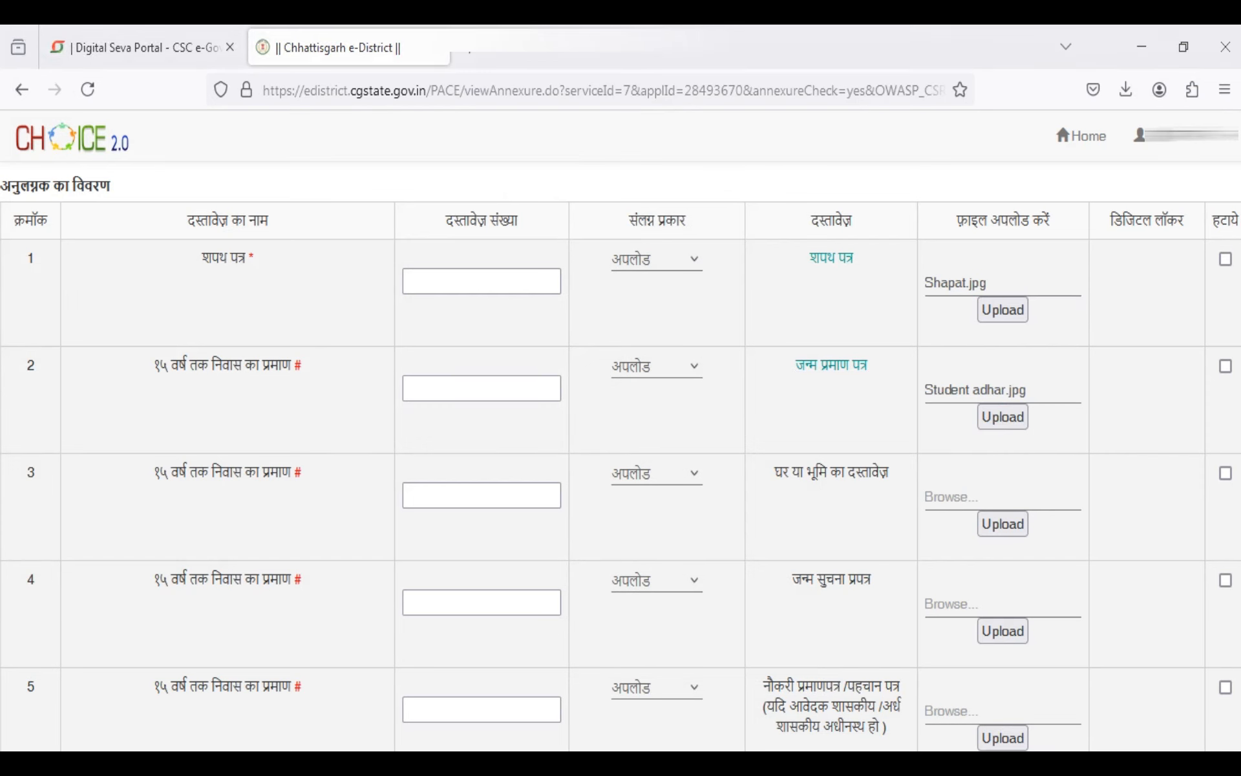
scroll(426, 272, down, 3)
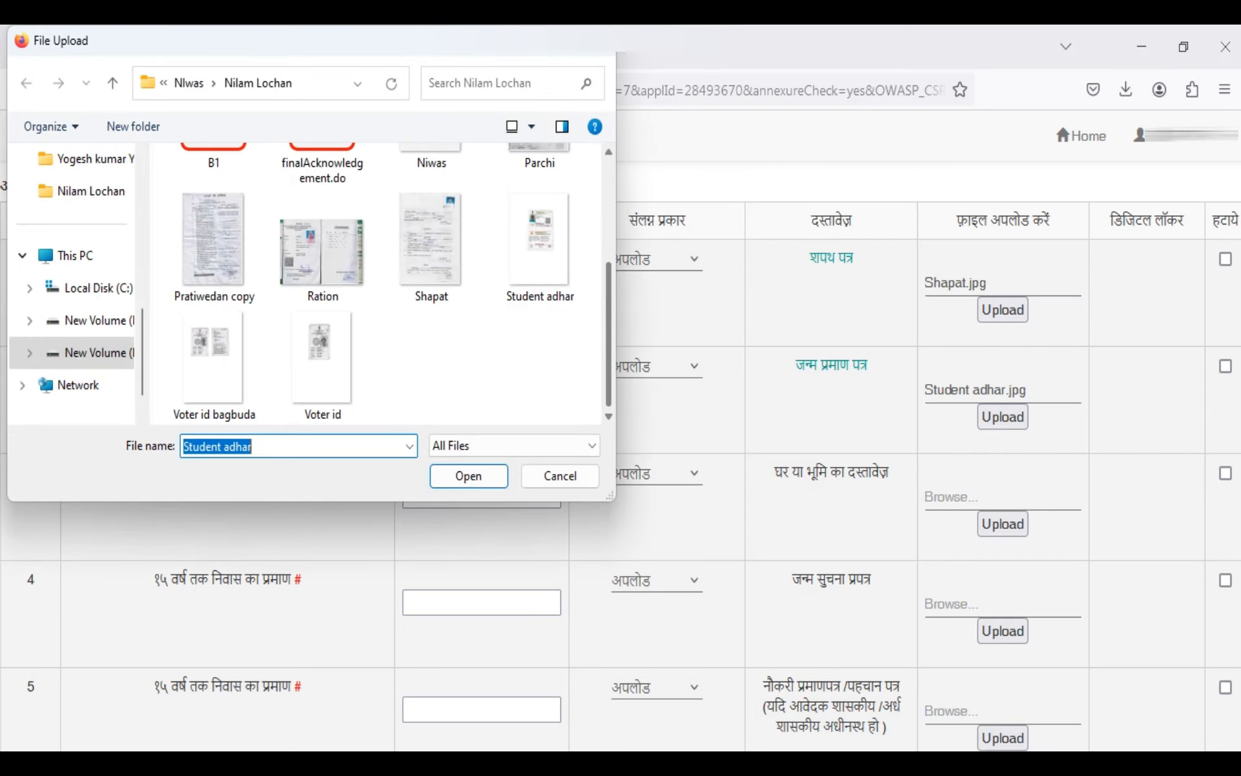
click(539, 249)
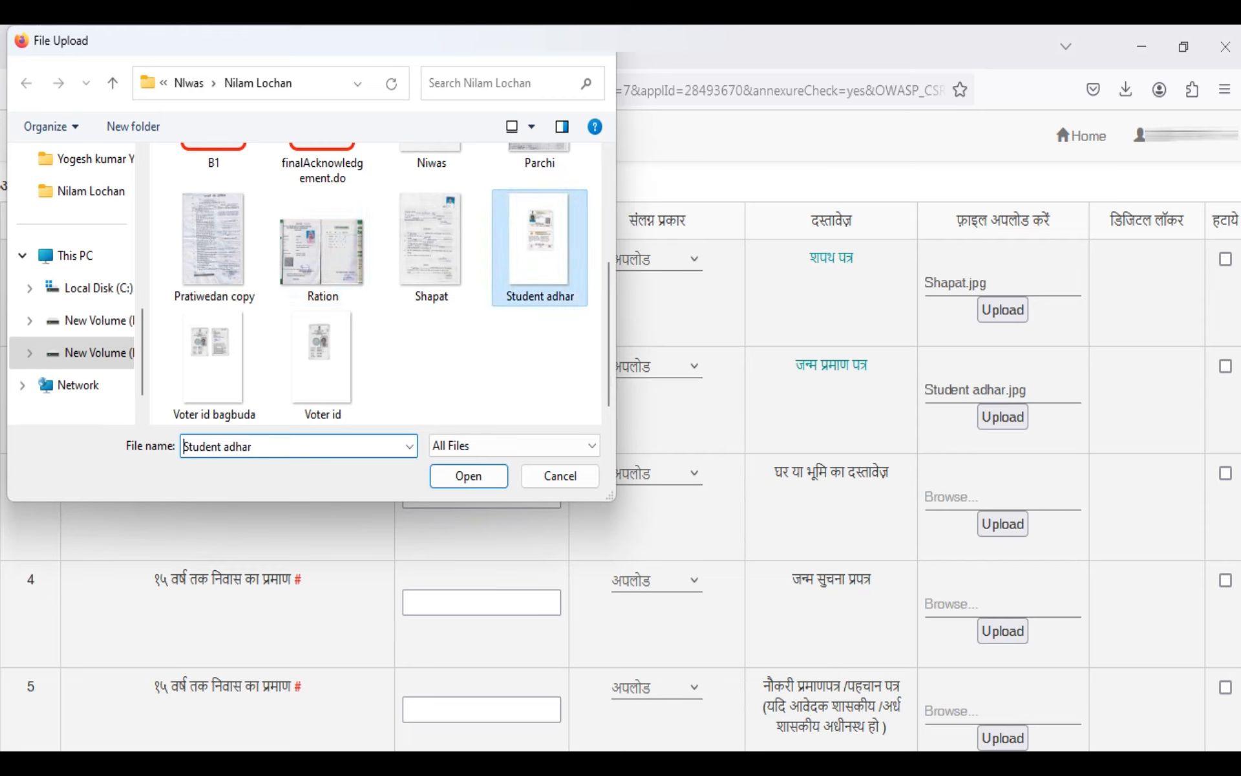
click(469, 476)
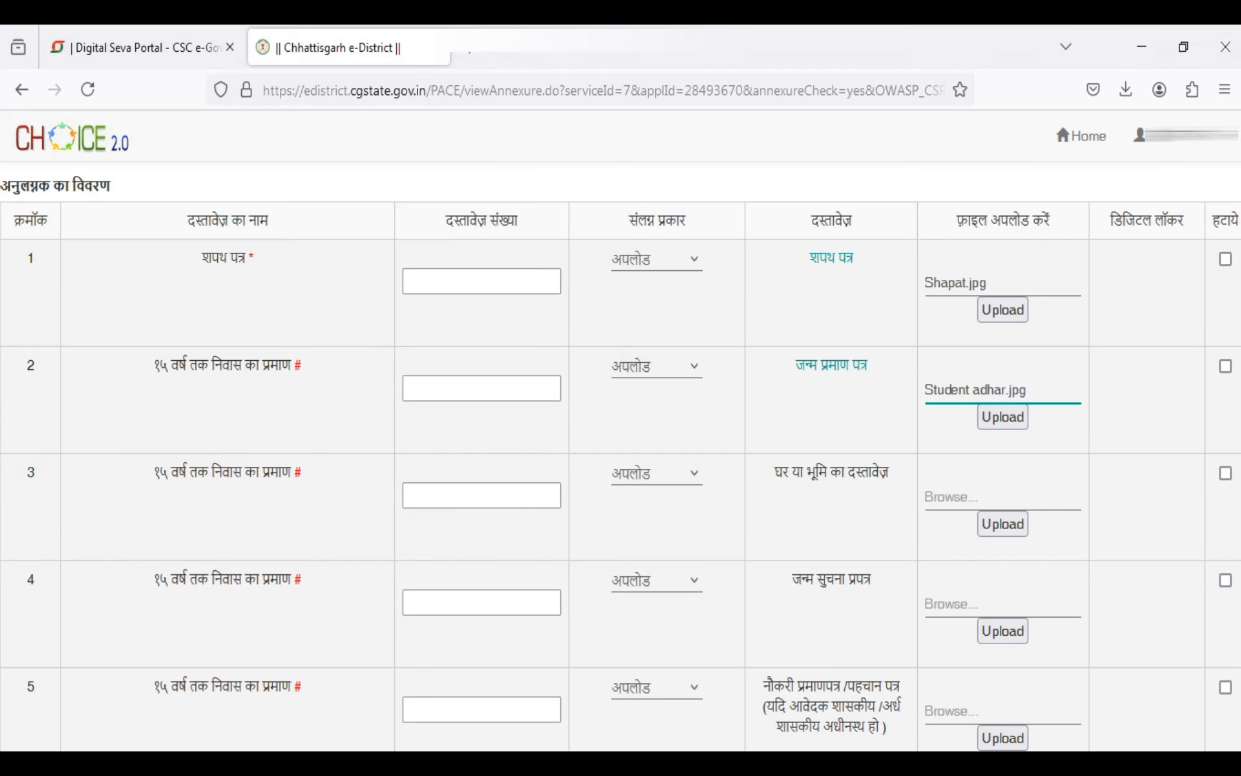
click(1002, 417)
Preview Pratiwedan copy.jpg and attach it to the घर या भूमि का दस्तावेज़ row in row 3
click(1003, 498)
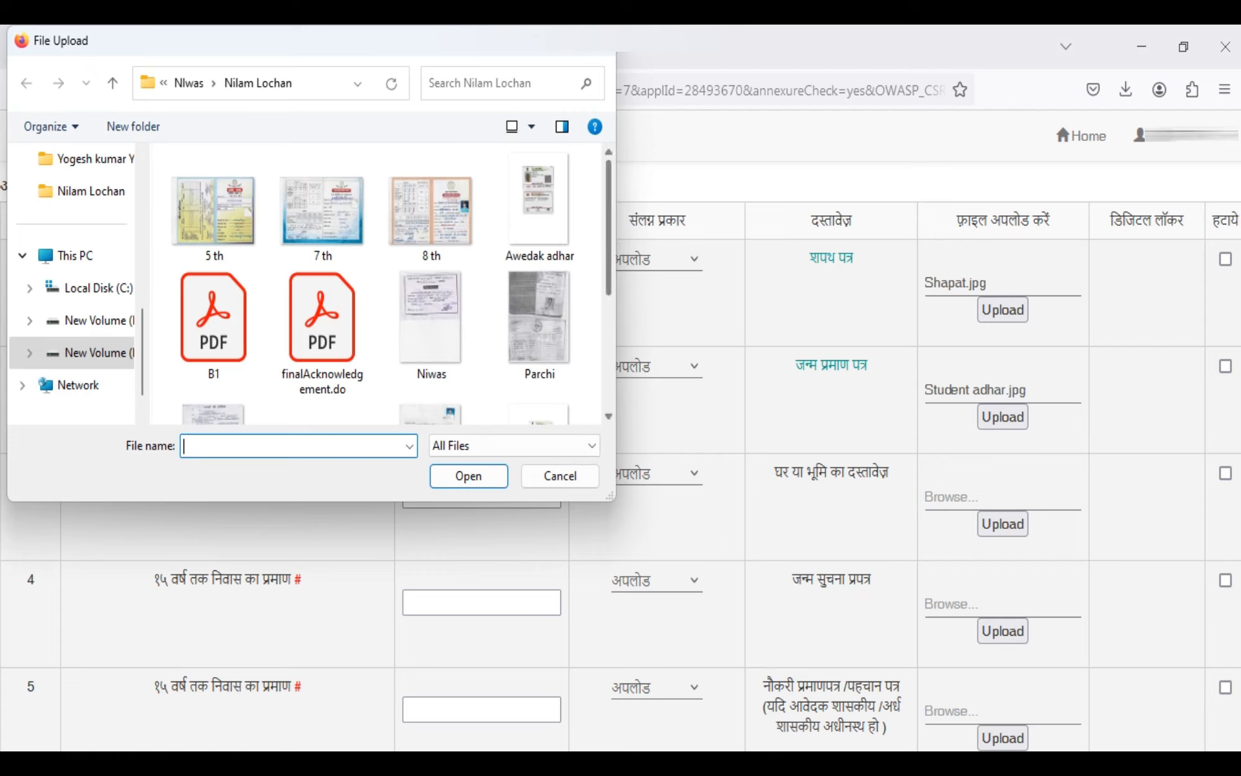
scroll(379, 284, down, 3)
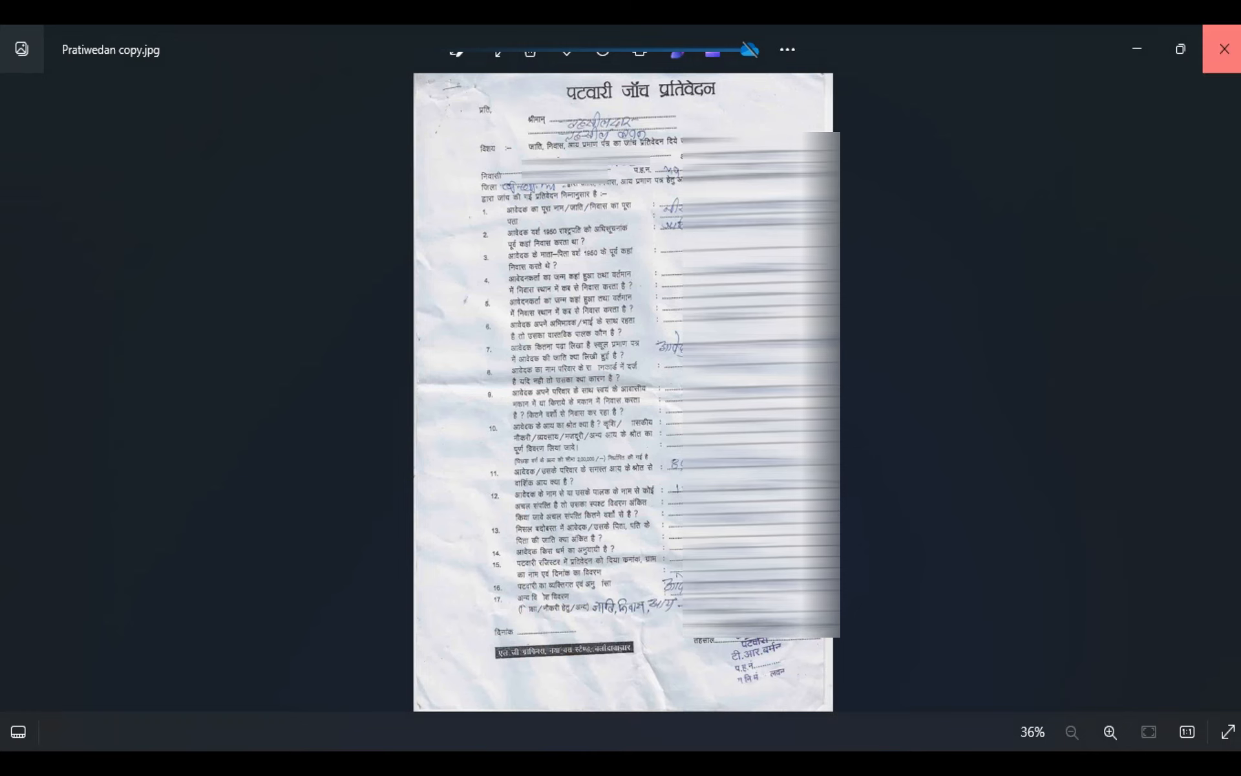
click(1225, 49)
click(468, 476)
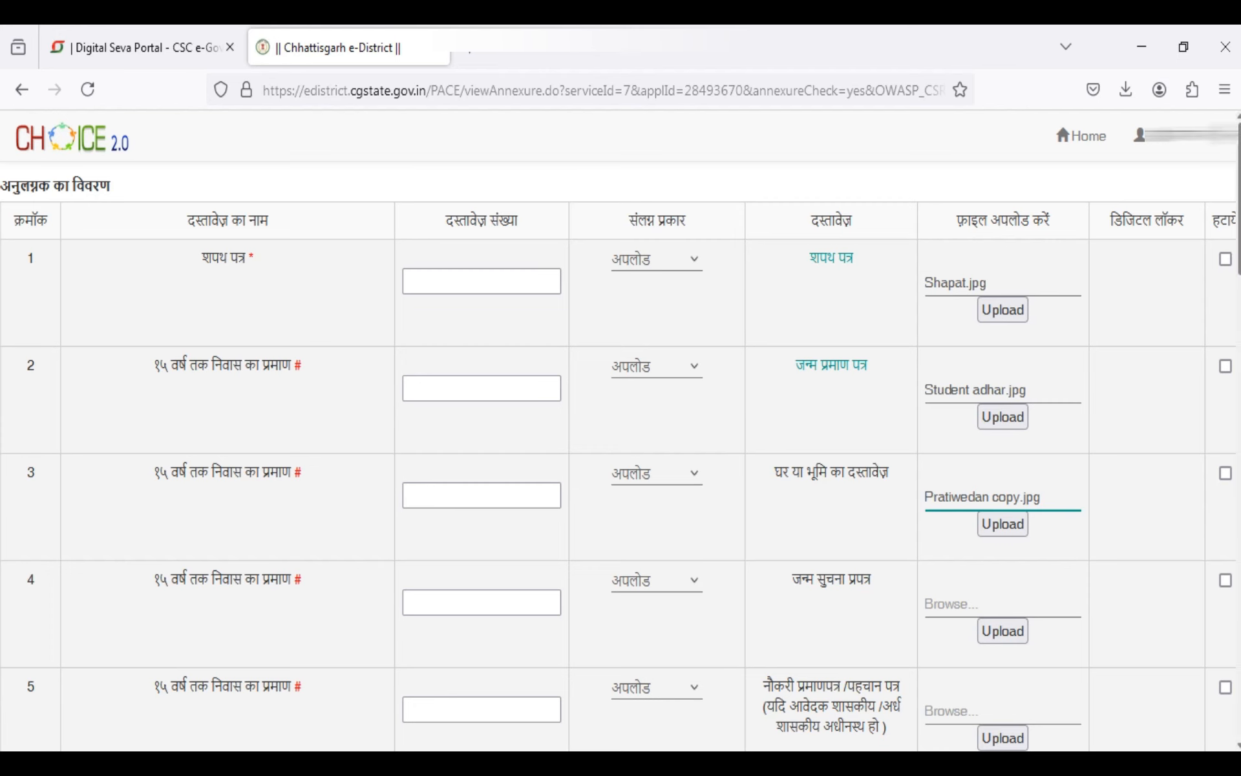
Attach Awedak adhar.jpg to the पिता/पालक का सेवा प्रमाण पत्र row and Ration.jpg to the राशन कार्ड row
scroll(620, 452, down, 5)
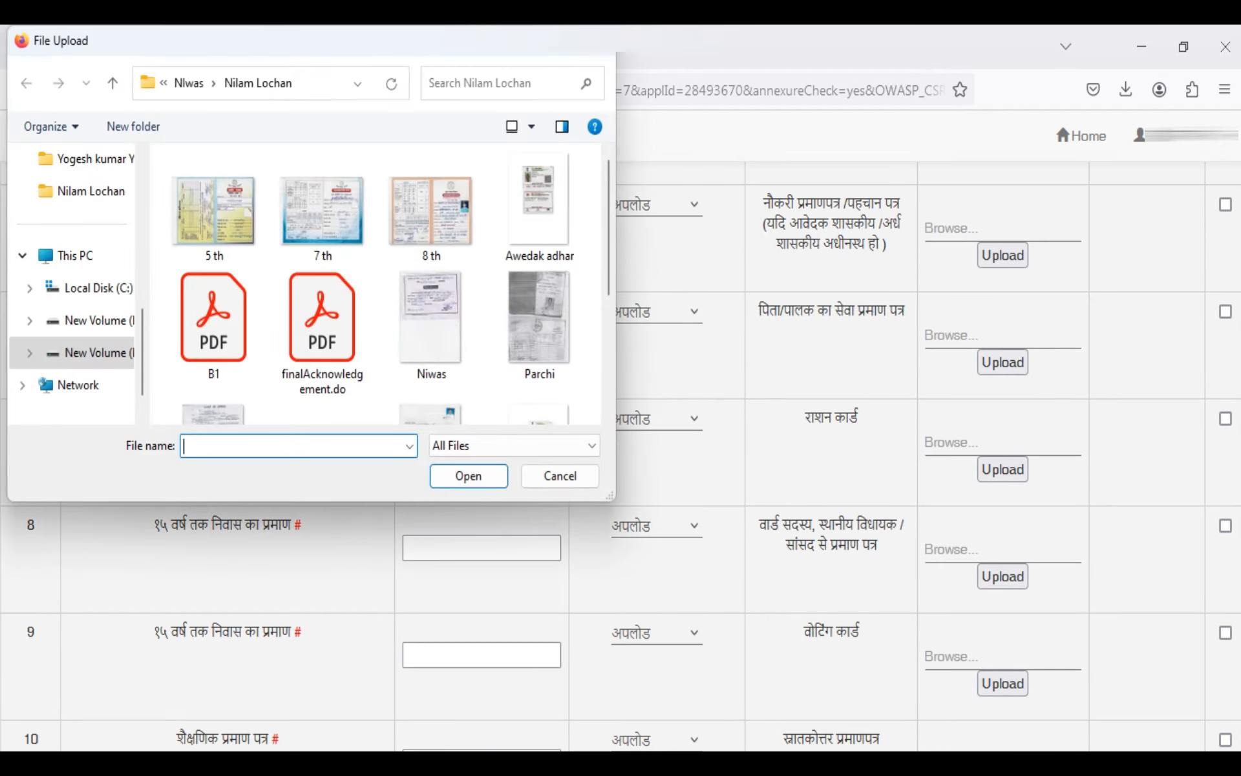
click(540, 207)
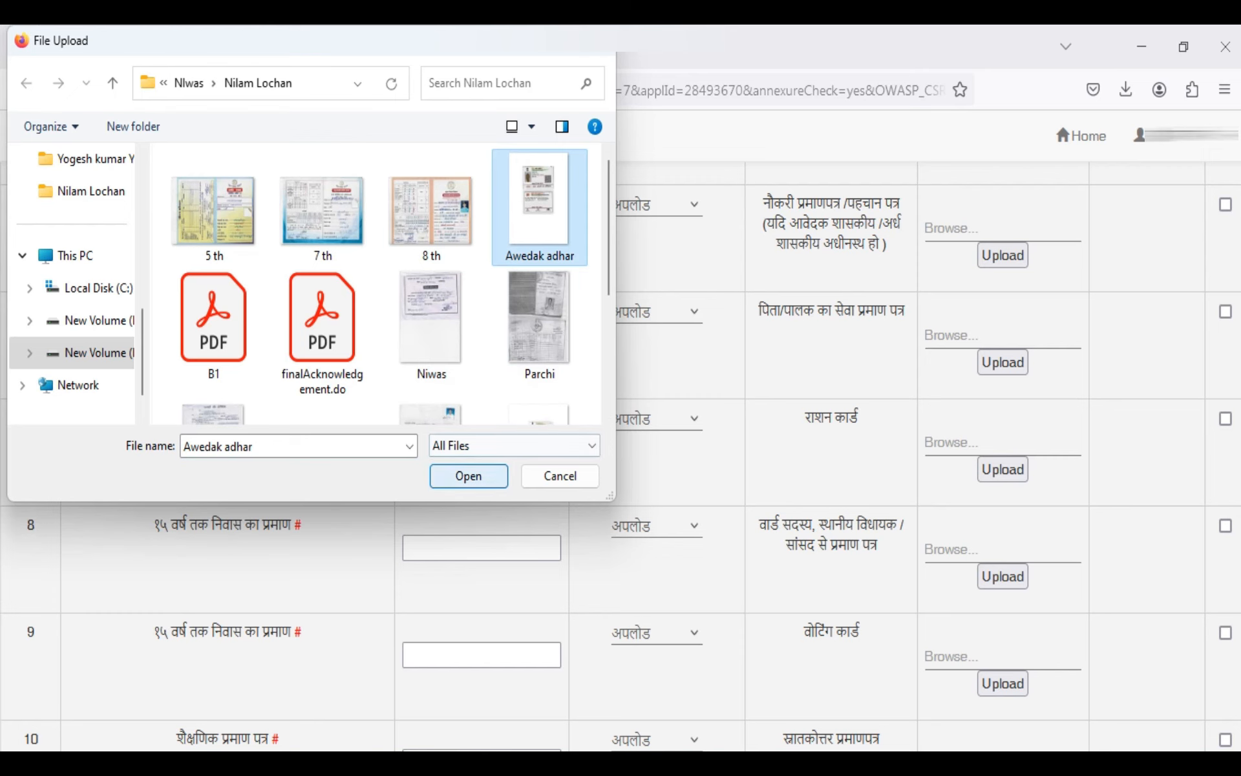
click(501, 475)
click(950, 443)
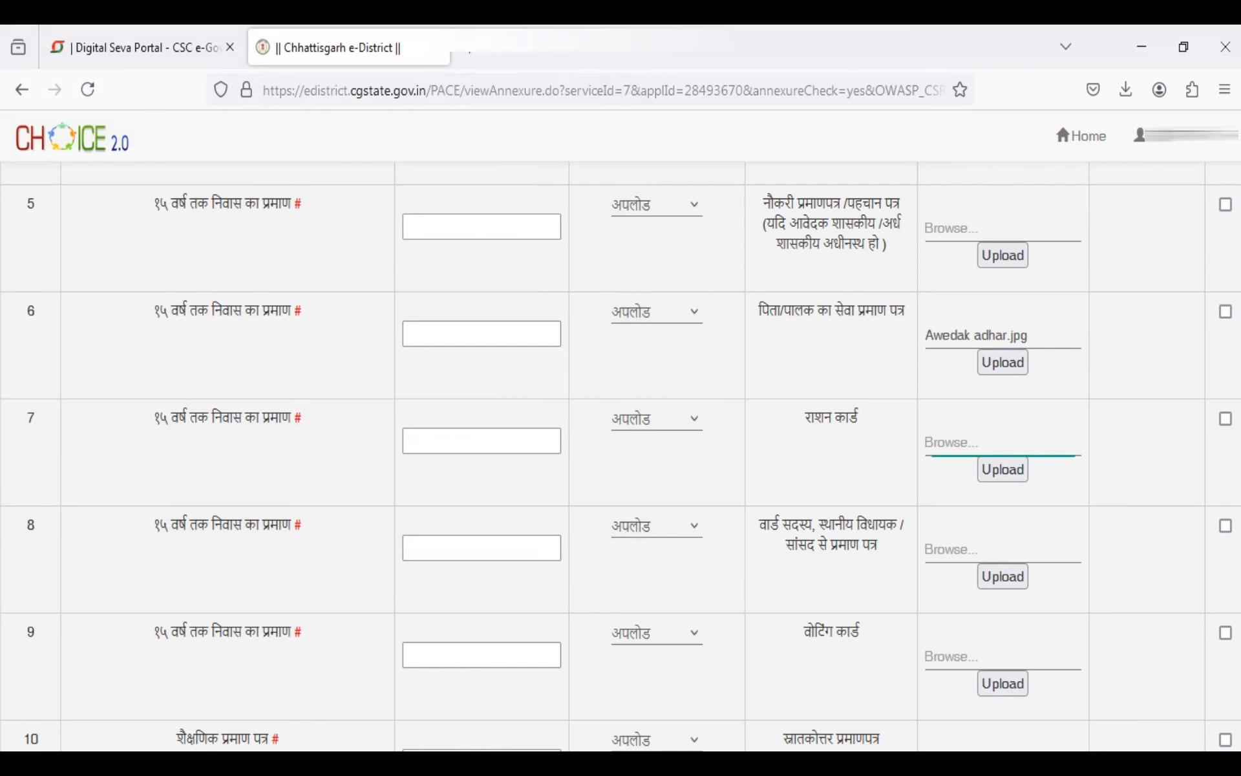
scroll(375, 285, down, 3)
click(322, 249)
click(468, 475)
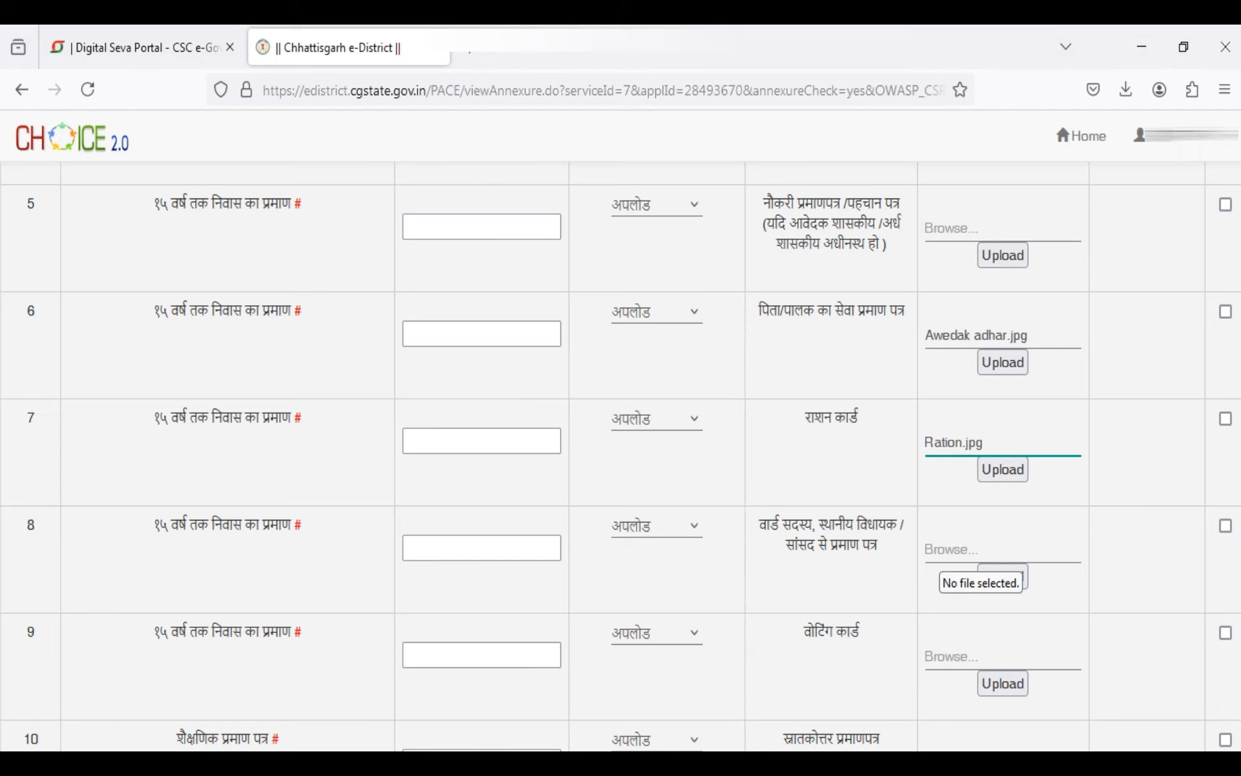
Preview Niwas.jpg and attach it to the वार्ड सदस्य, स्थानीय विधायक / सांसद से प्रमाण पत्र row
click(952, 551)
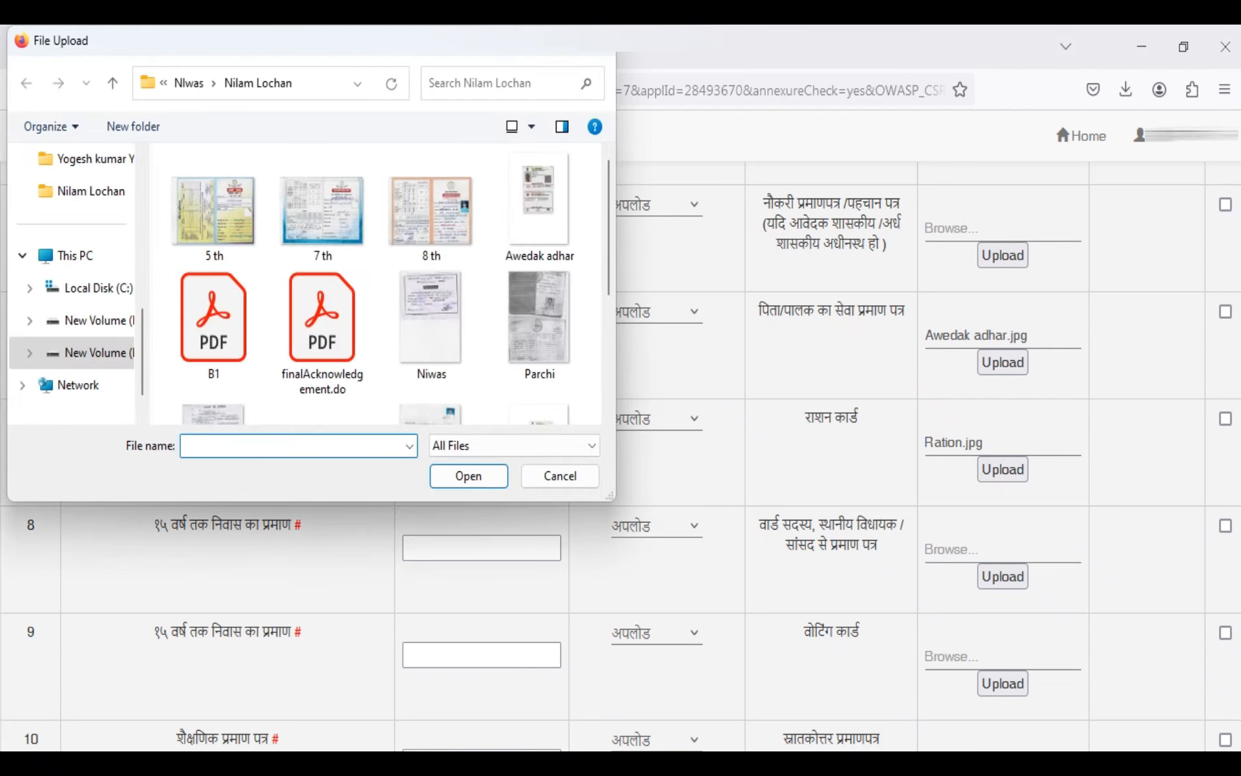
key(Escape)
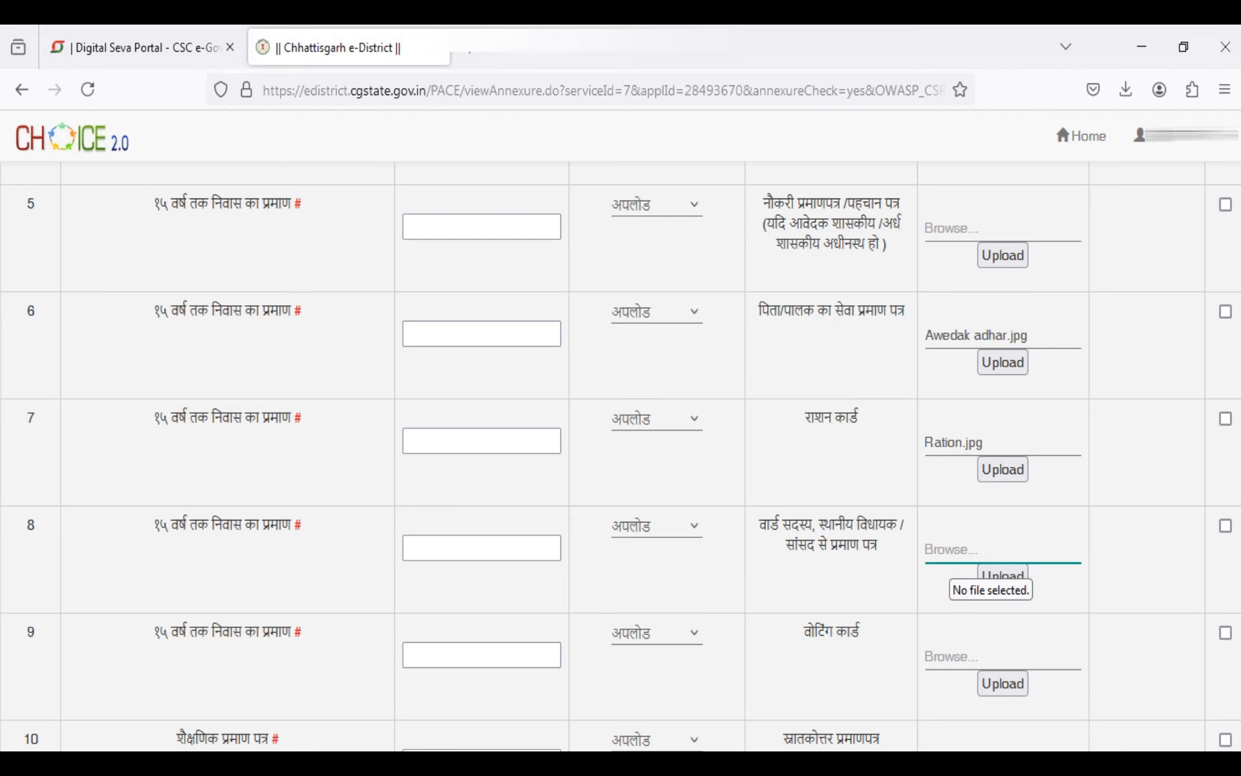
click(951, 552)
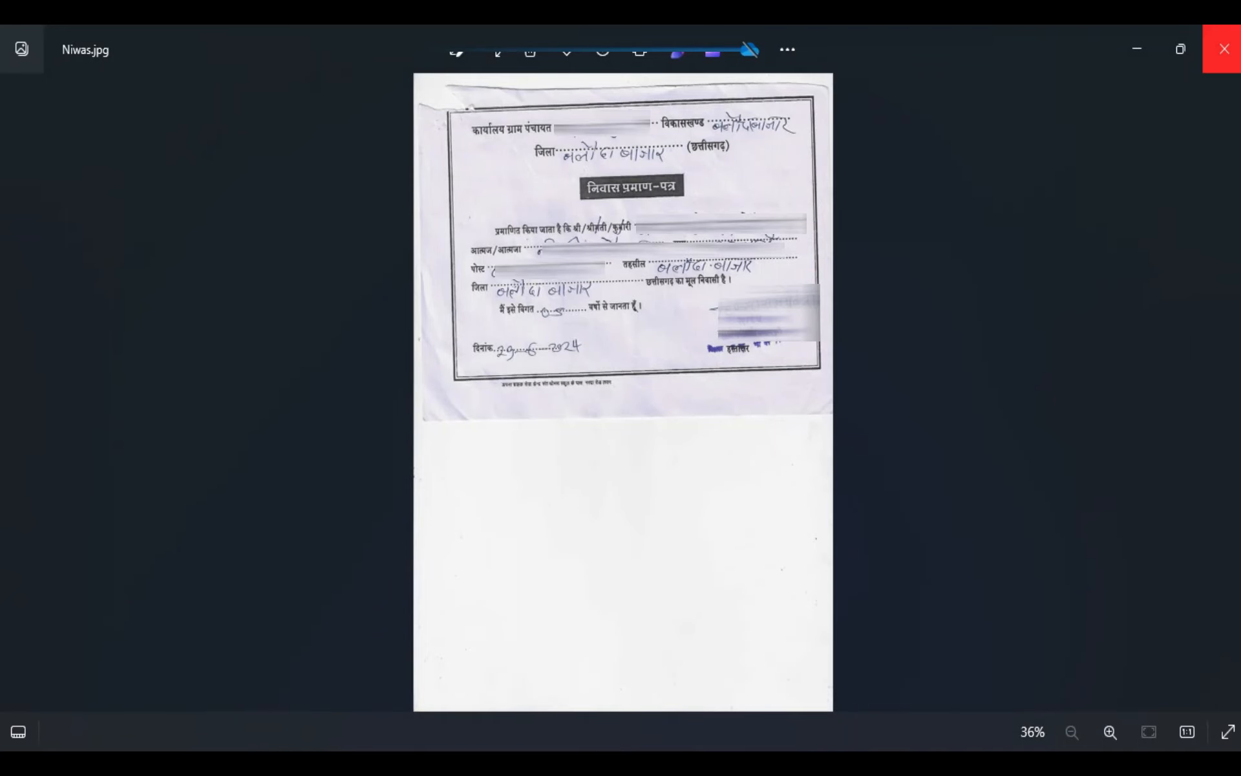
click(1224, 49)
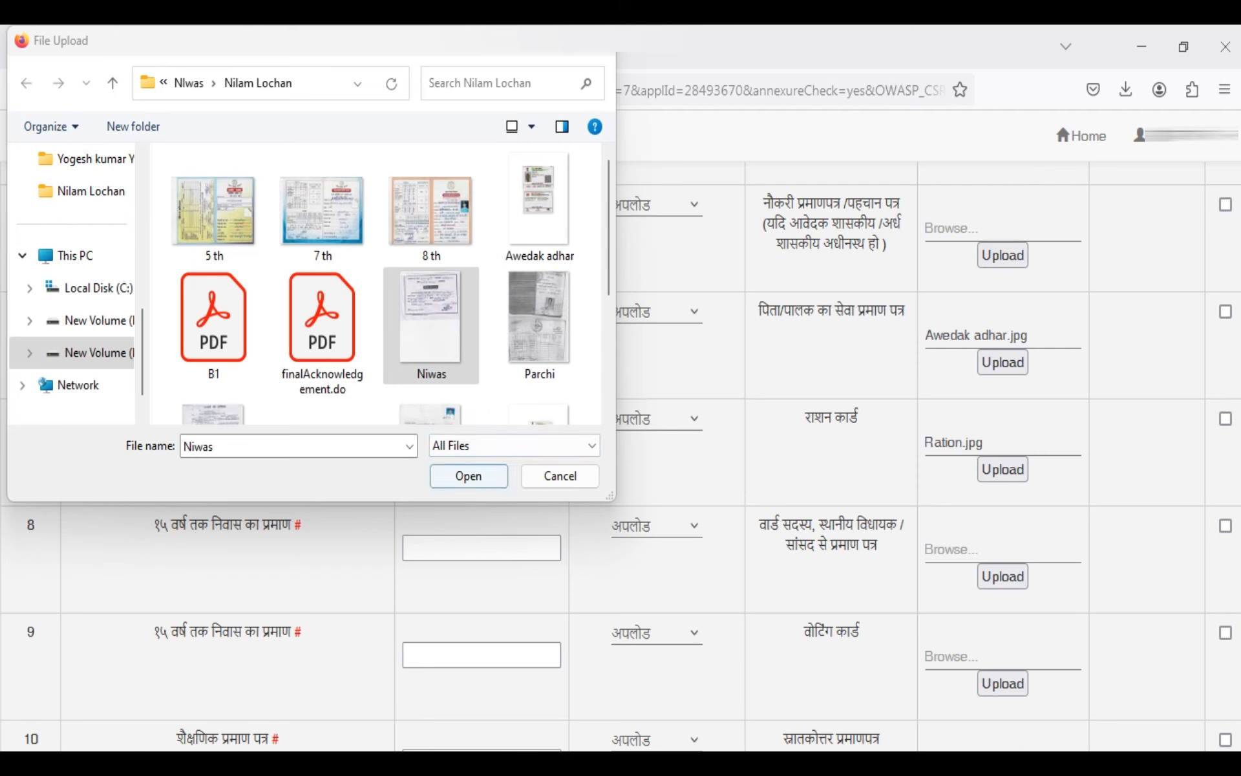
key(Return)
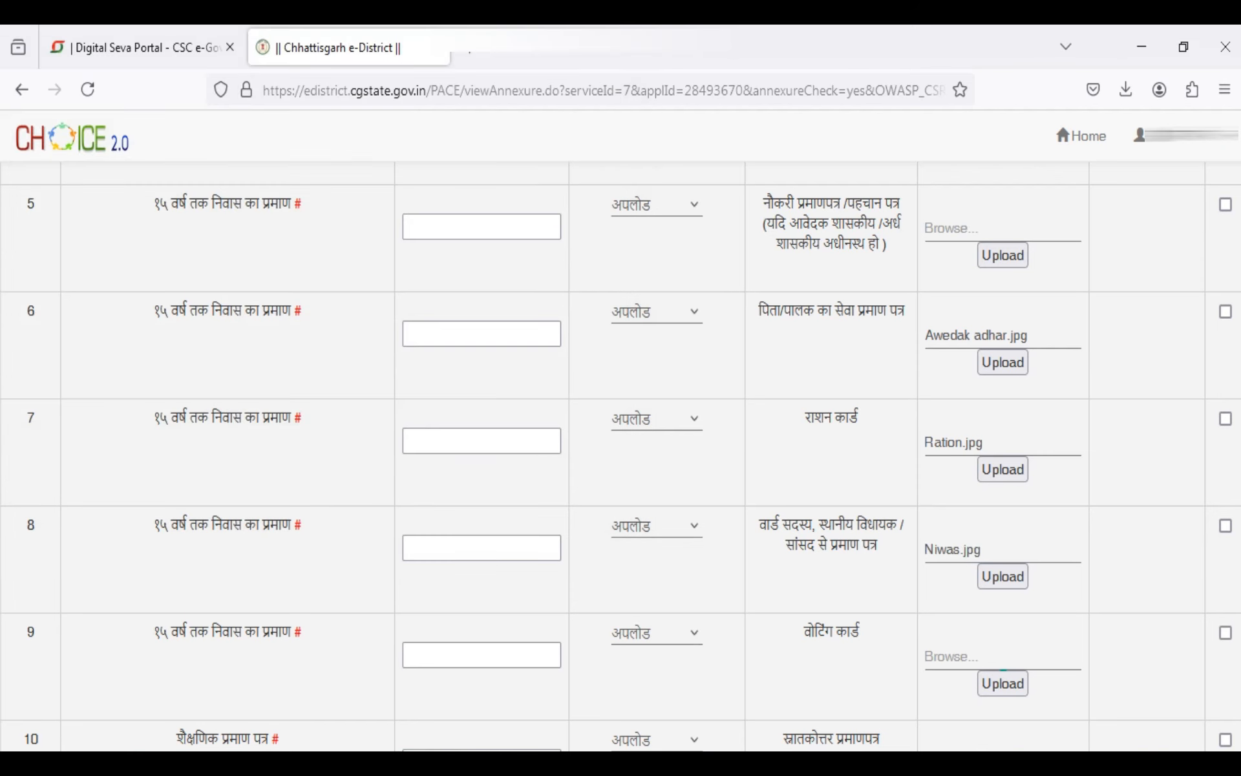
Attach the Voter id bagbuda image to the वोटिंग कार्ड row
click(1002, 666)
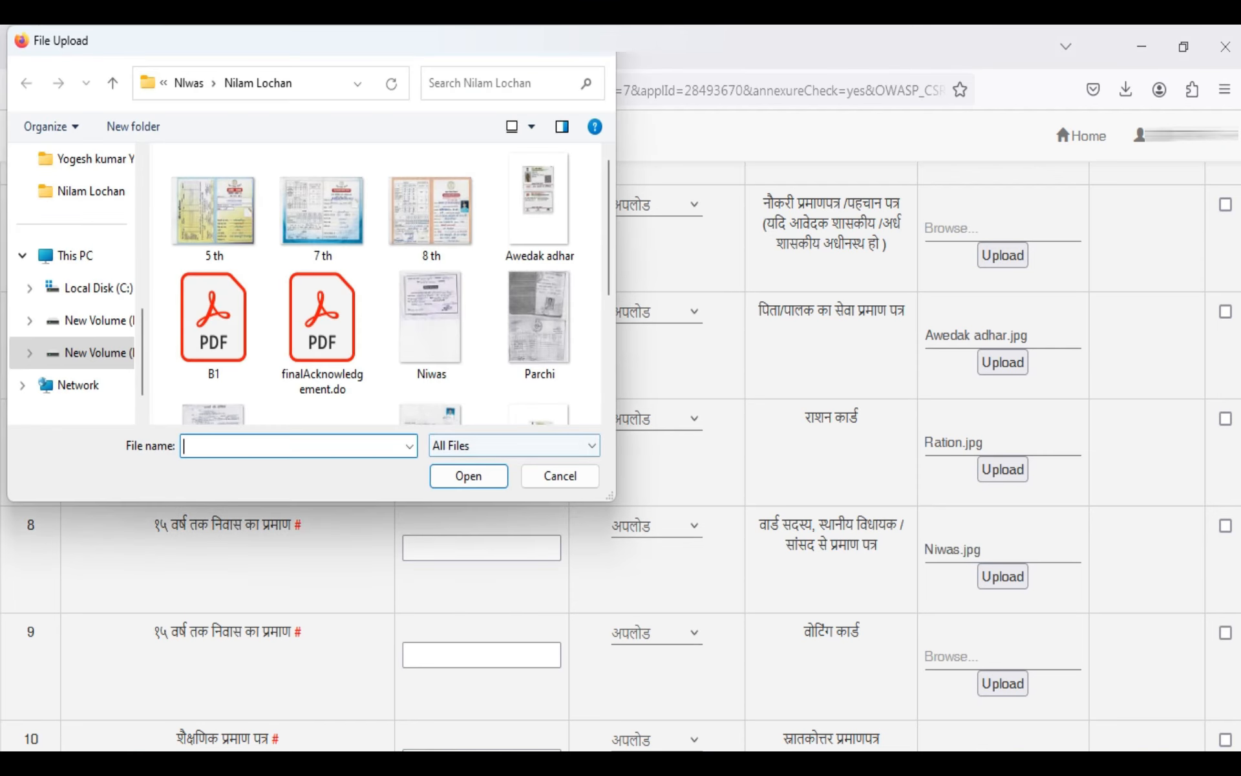
scroll(375, 285, down, 3)
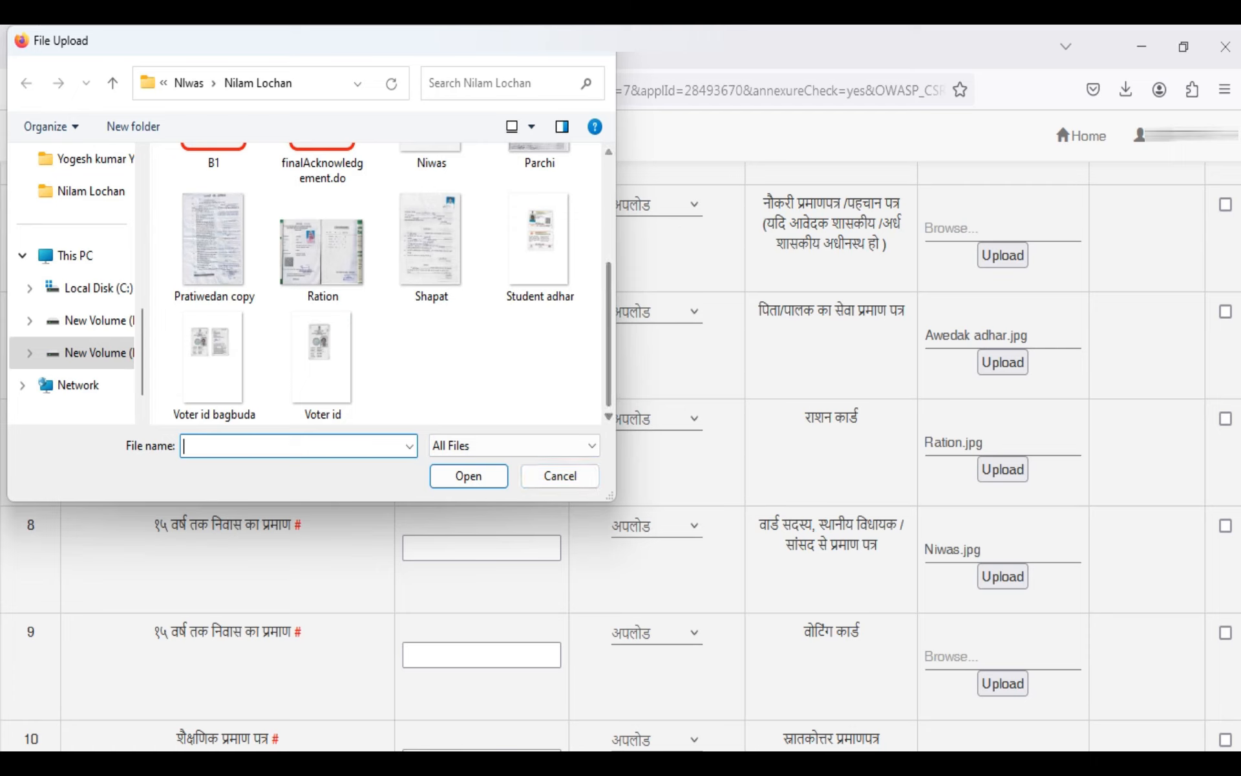
click(214, 367)
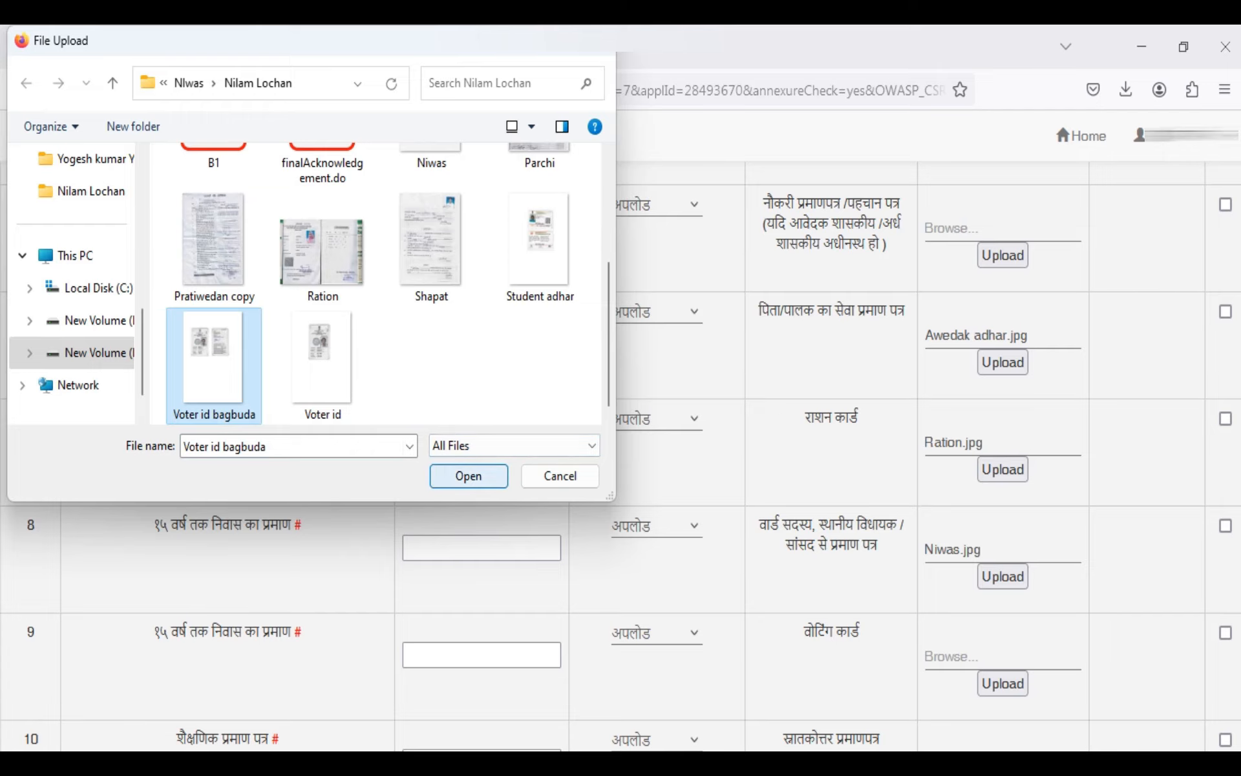
click(469, 475)
Preview 5 th.jpg and attach it to the प्राथमिक विद्यालय का प्रमाणपत्र - 5 कक्षा row
scroll(969, 478, down, 8)
click(1002, 481)
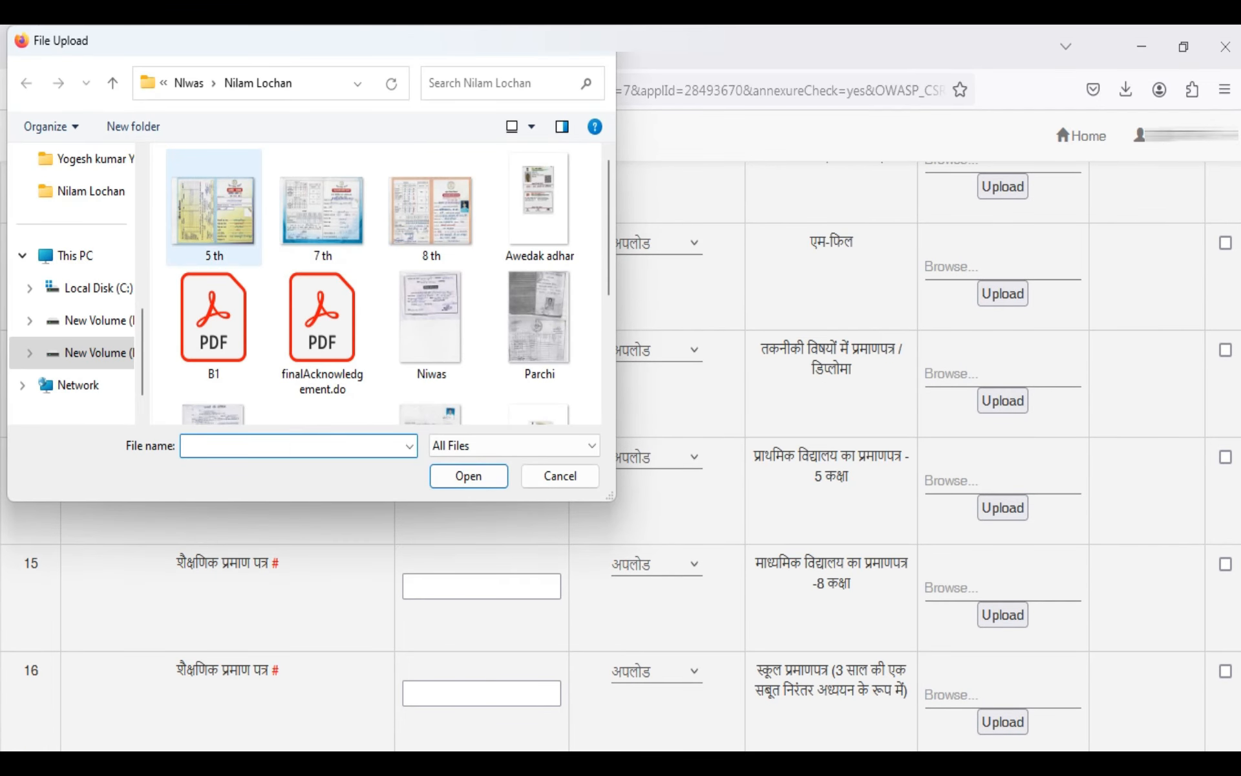
click(213, 206)
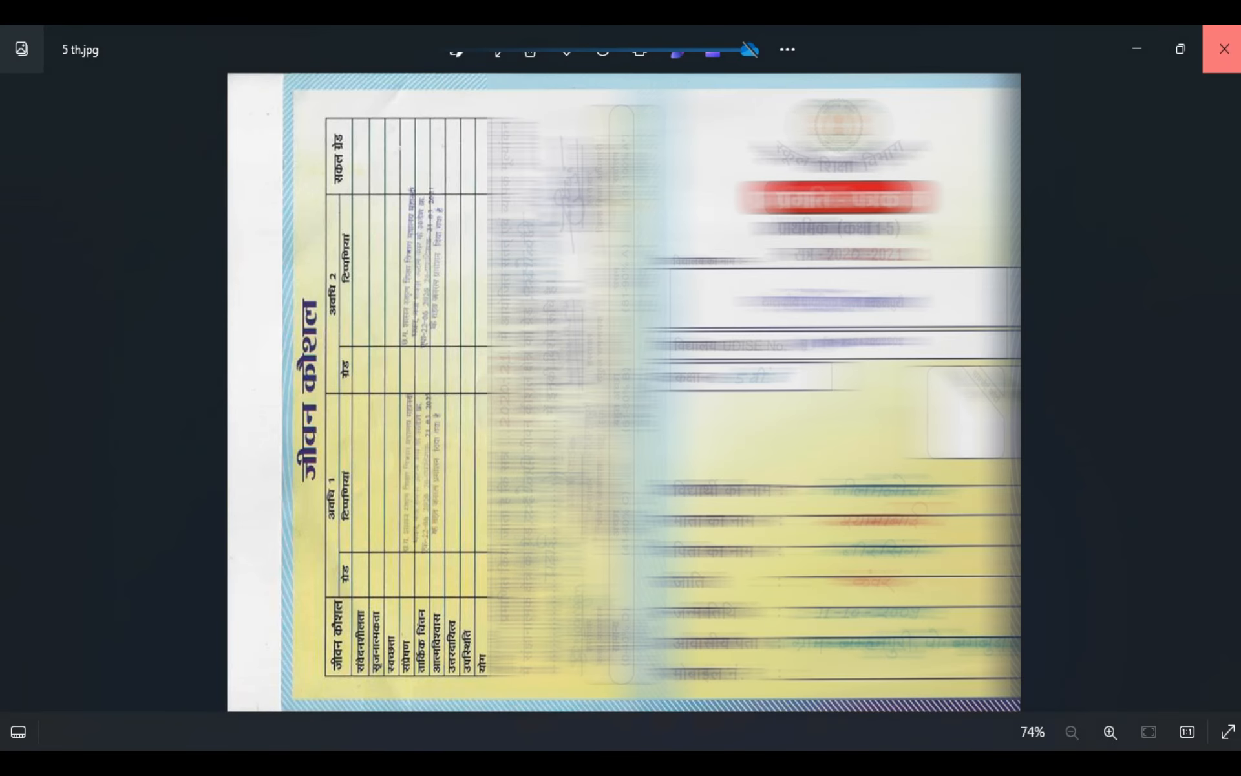
click(1224, 48)
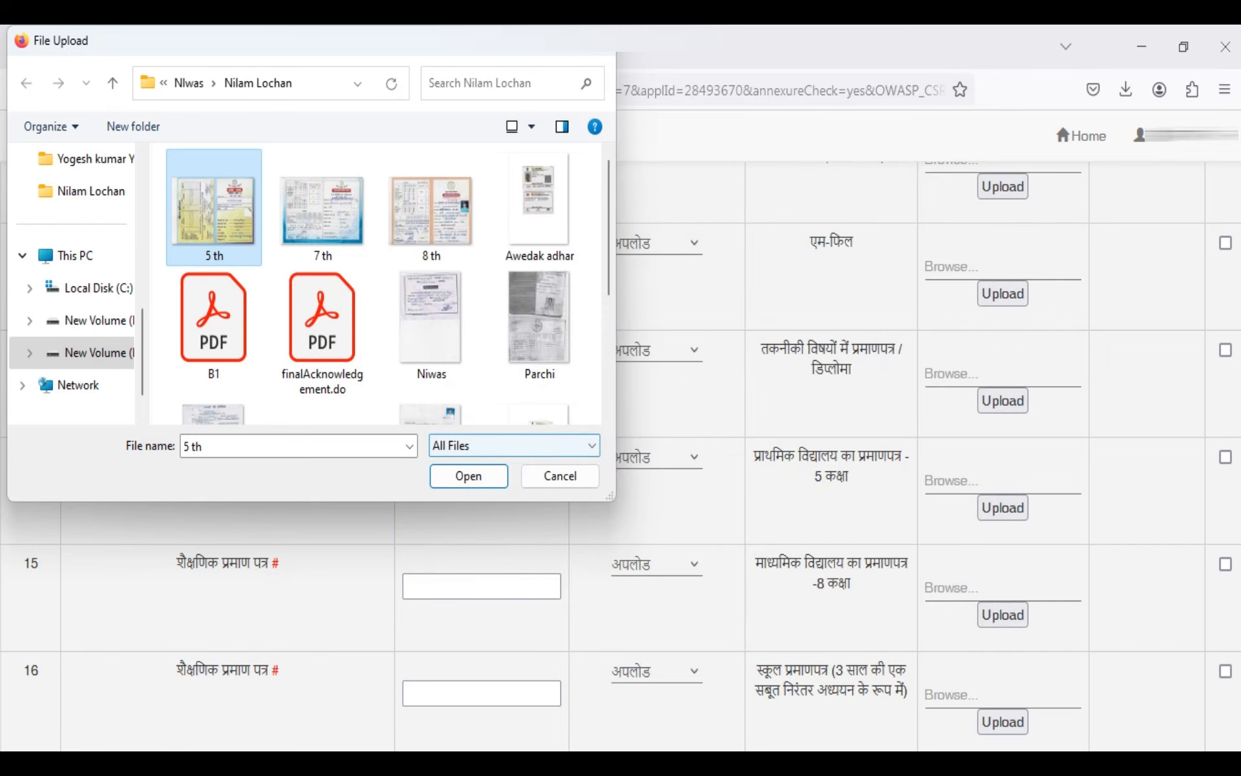
key(Return)
Attach 7 th.jpg to the माध्यमिक विद्यालय का प्रमाणपत्र -8 कक्षा row and 8 th.jpg to the हाई स्कूल(10वी कक्षा) अंकसूची row
click(1002, 588)
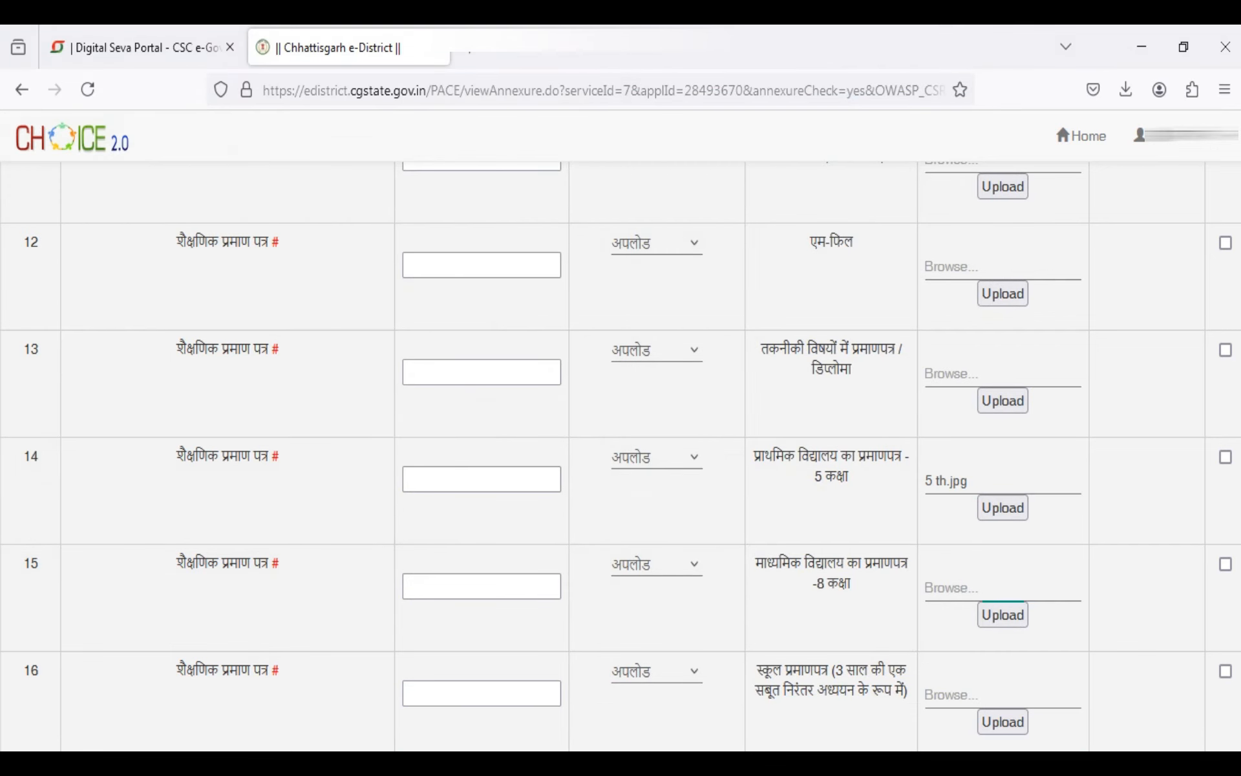
click(323, 207)
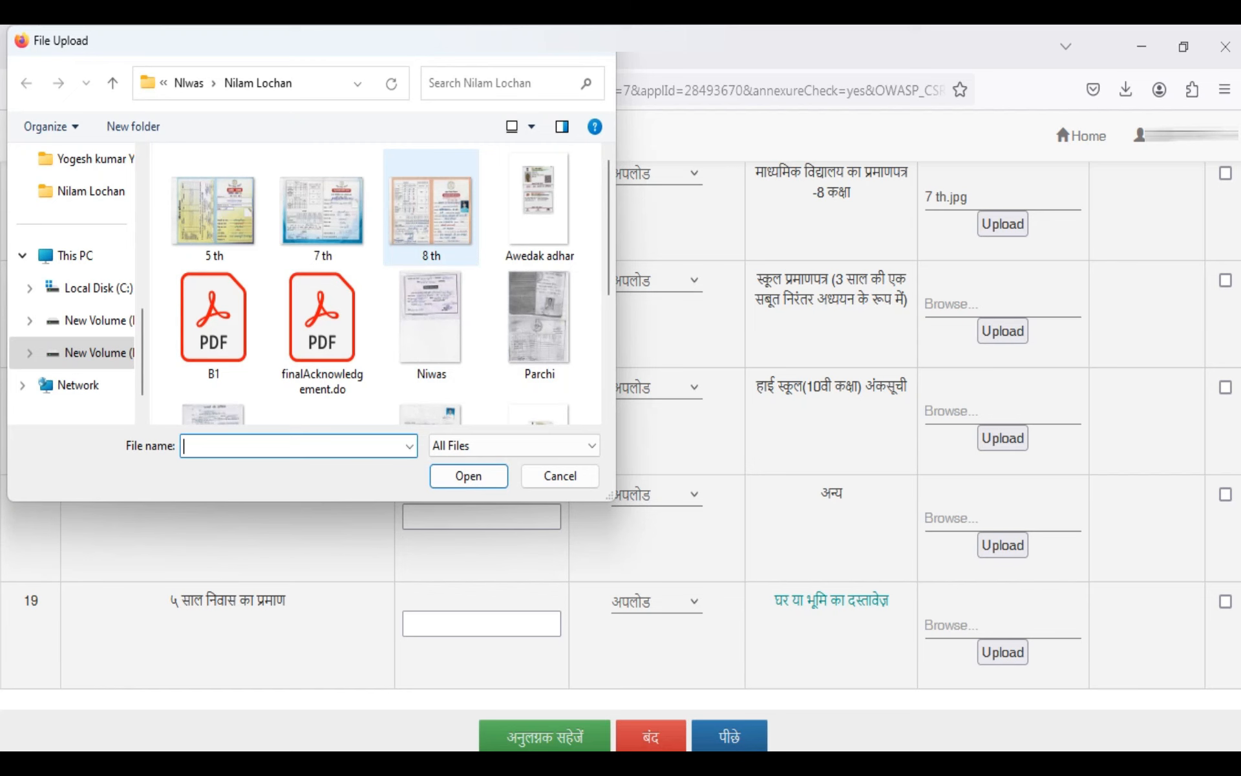
click(431, 207)
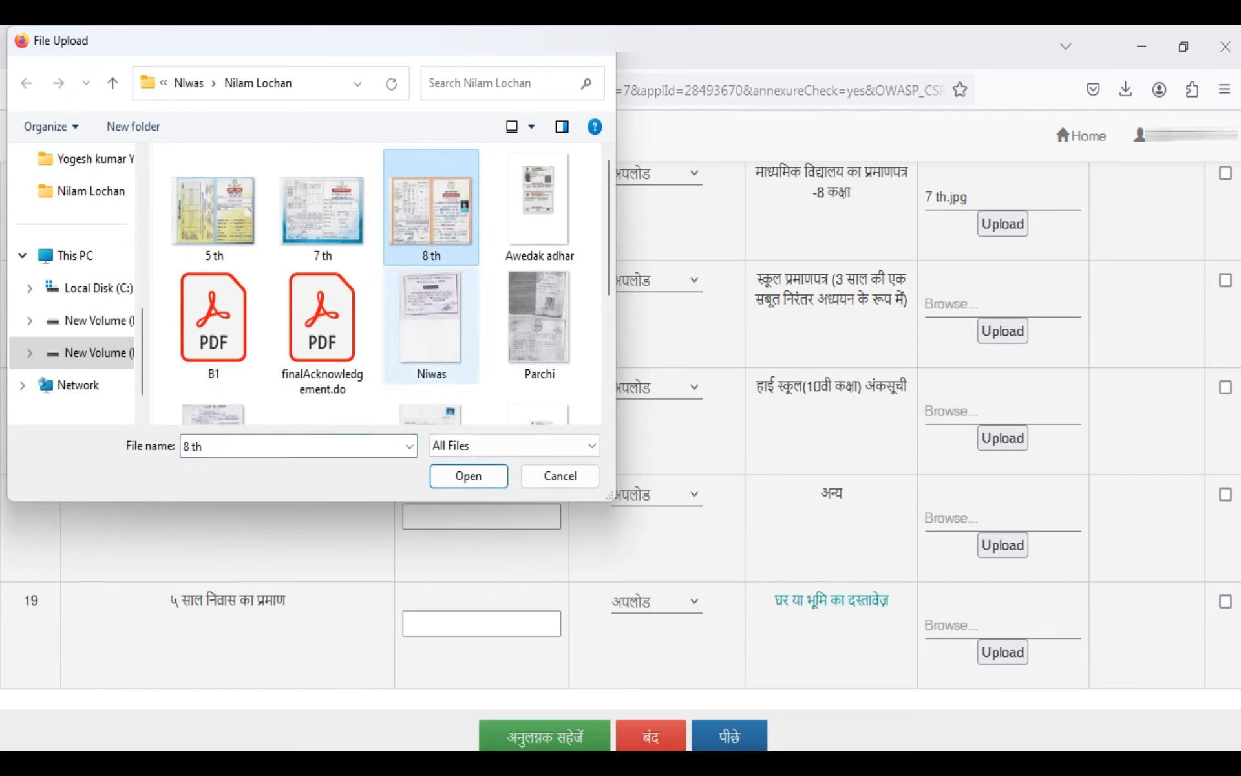
key(Return)
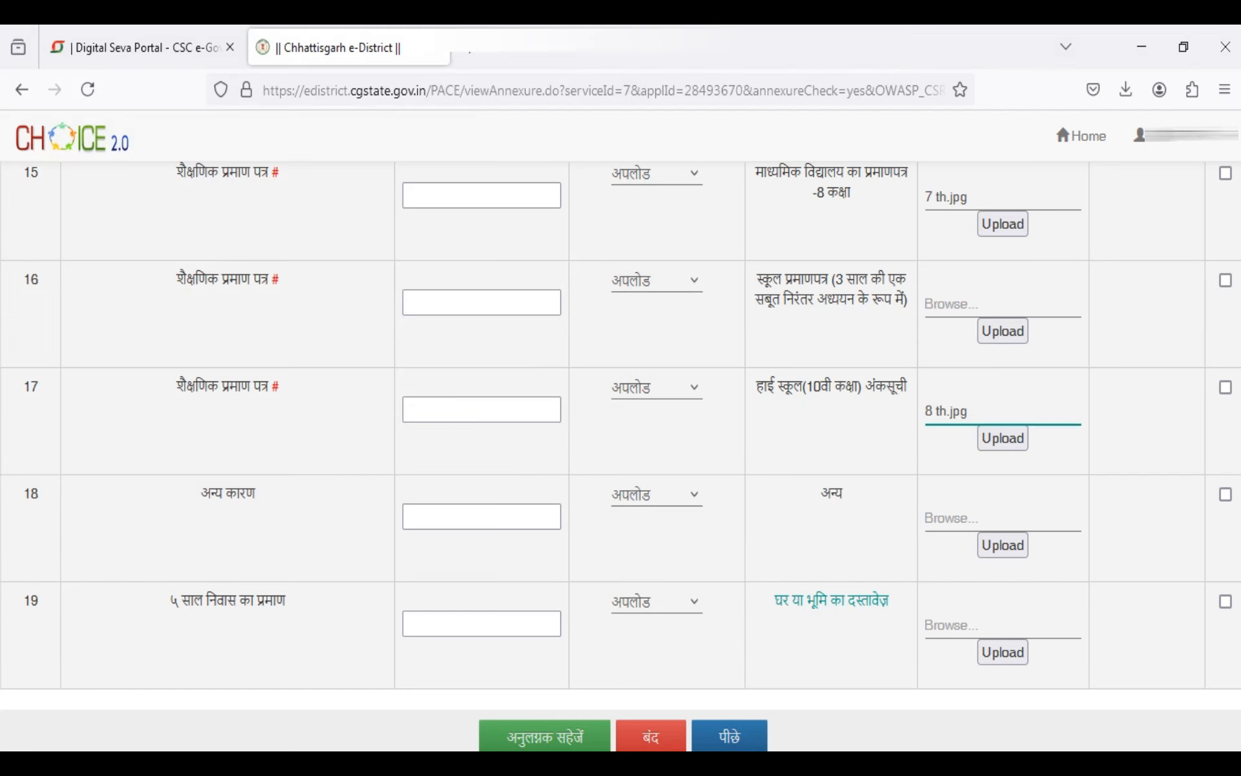
Preview Parchi.jpg and attach it to the अन्य row under अन्य कारण
click(1002, 519)
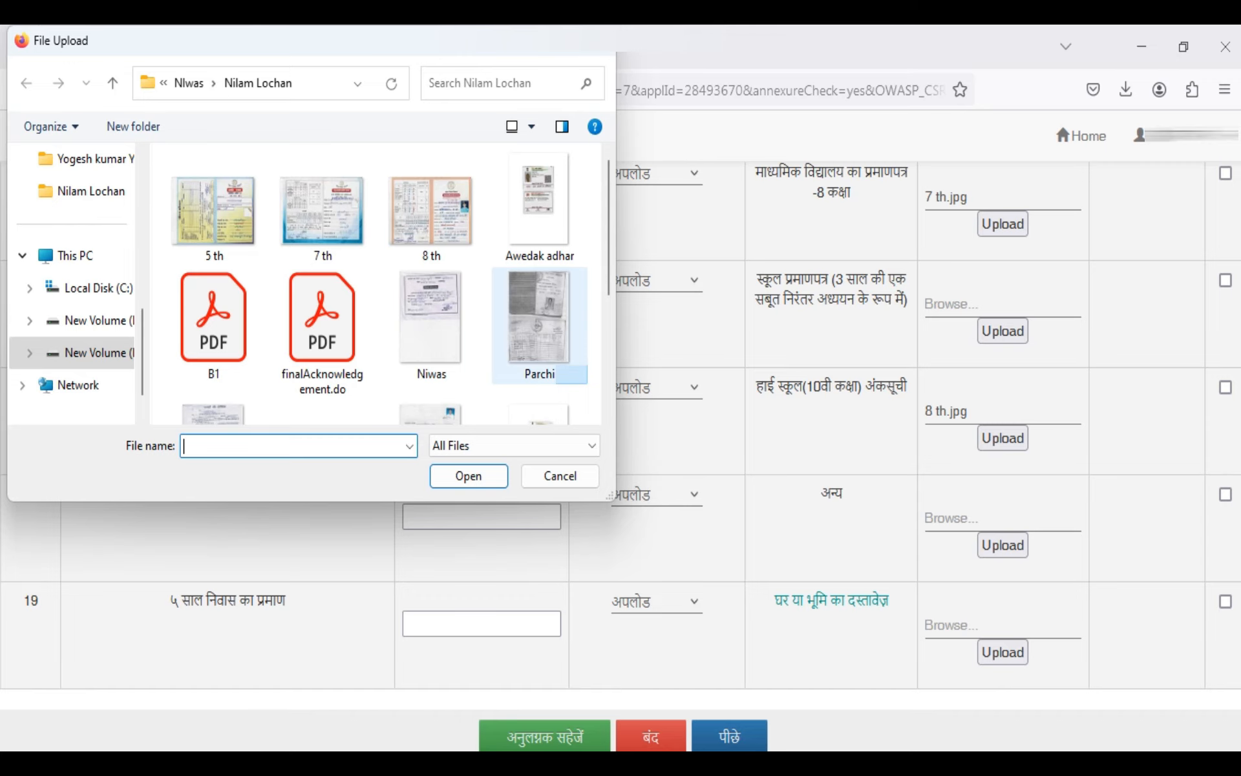
click(540, 324)
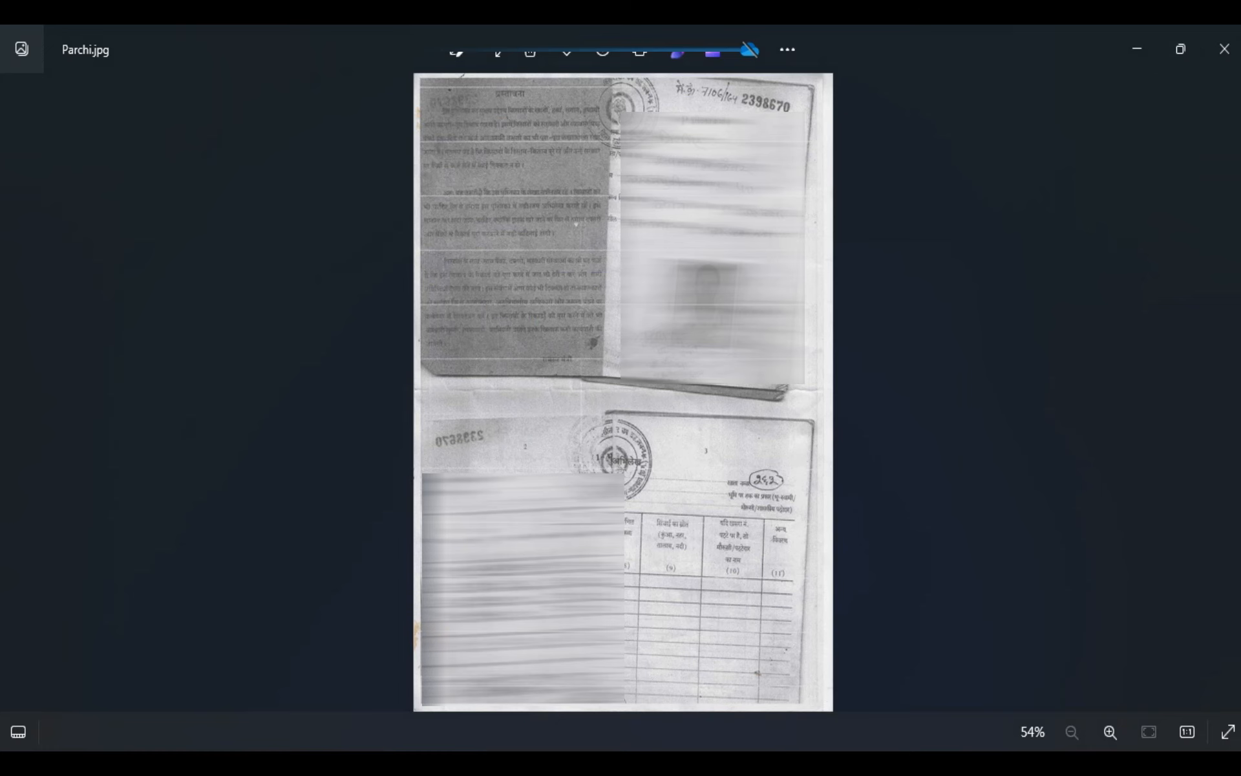
click(1224, 49)
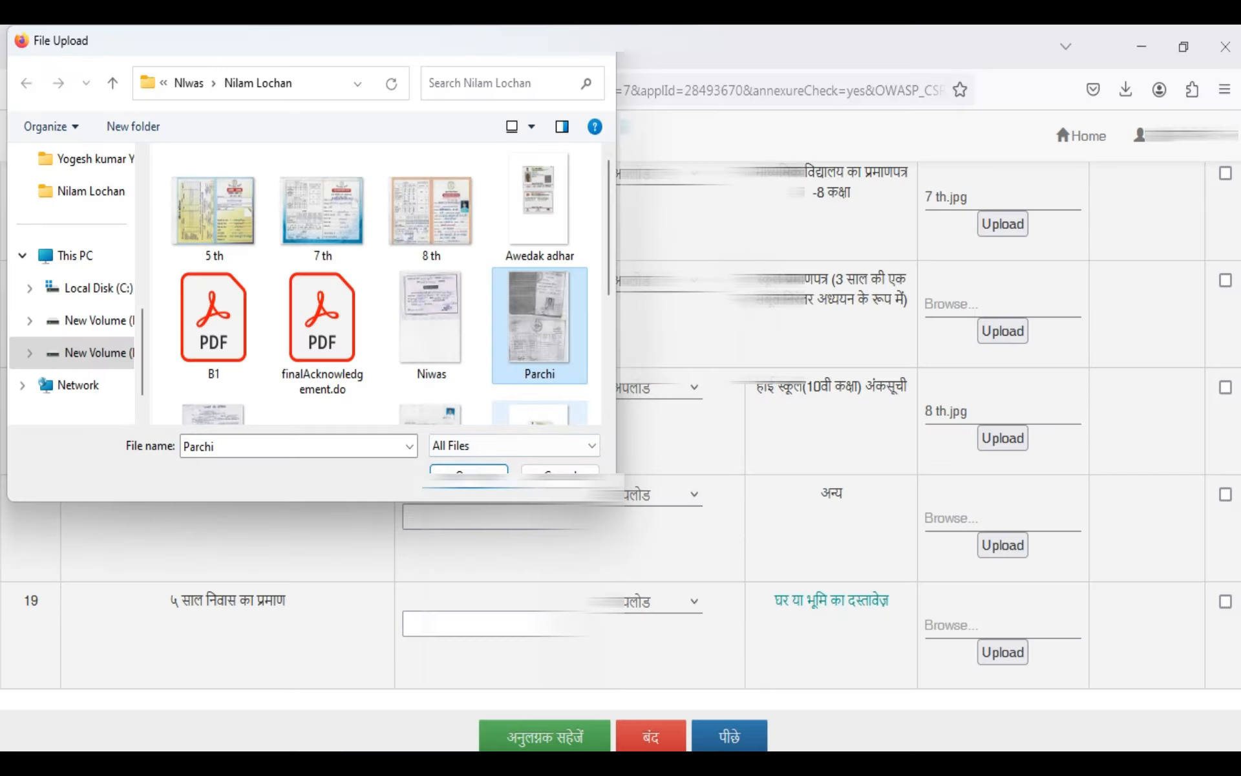
click(468, 476)
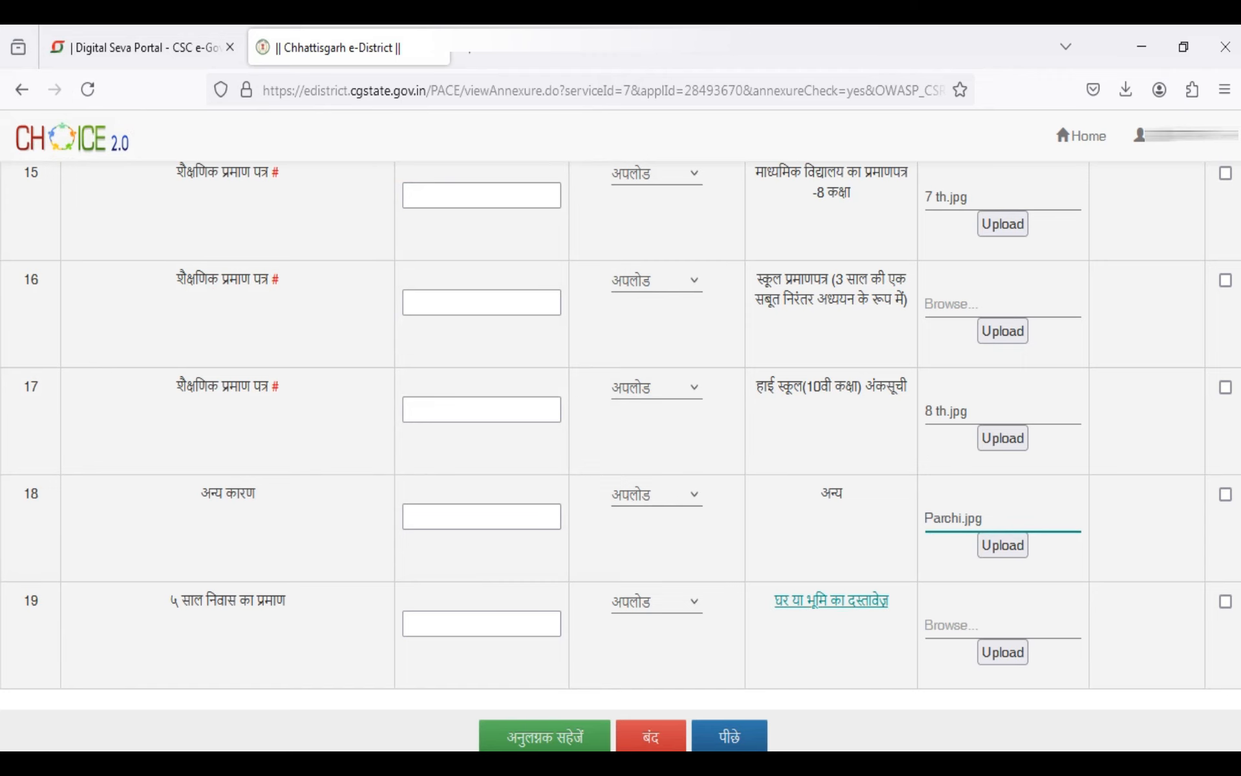
Attach B1.pdf to the घर या भूमि का दस्तावेज़ row under ५ साल निवास का प्रमाण and upload it
click(969, 625)
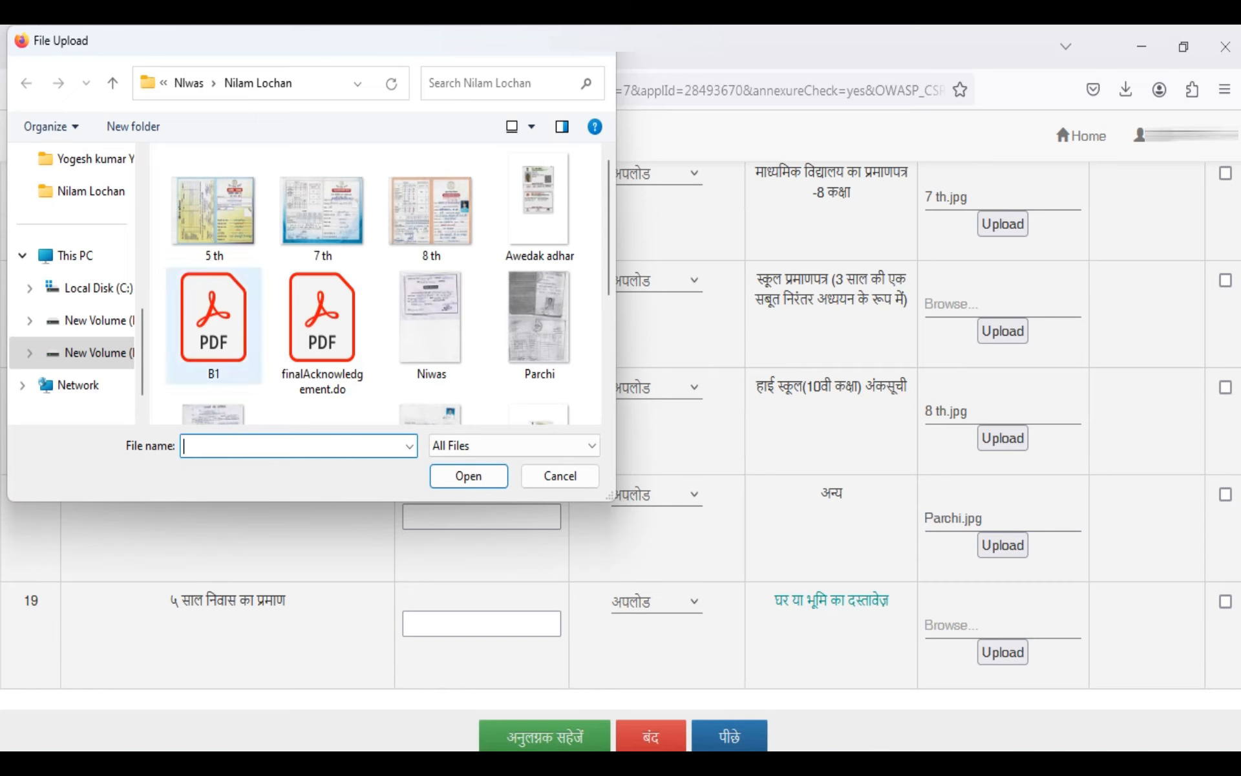
double_click(214, 323)
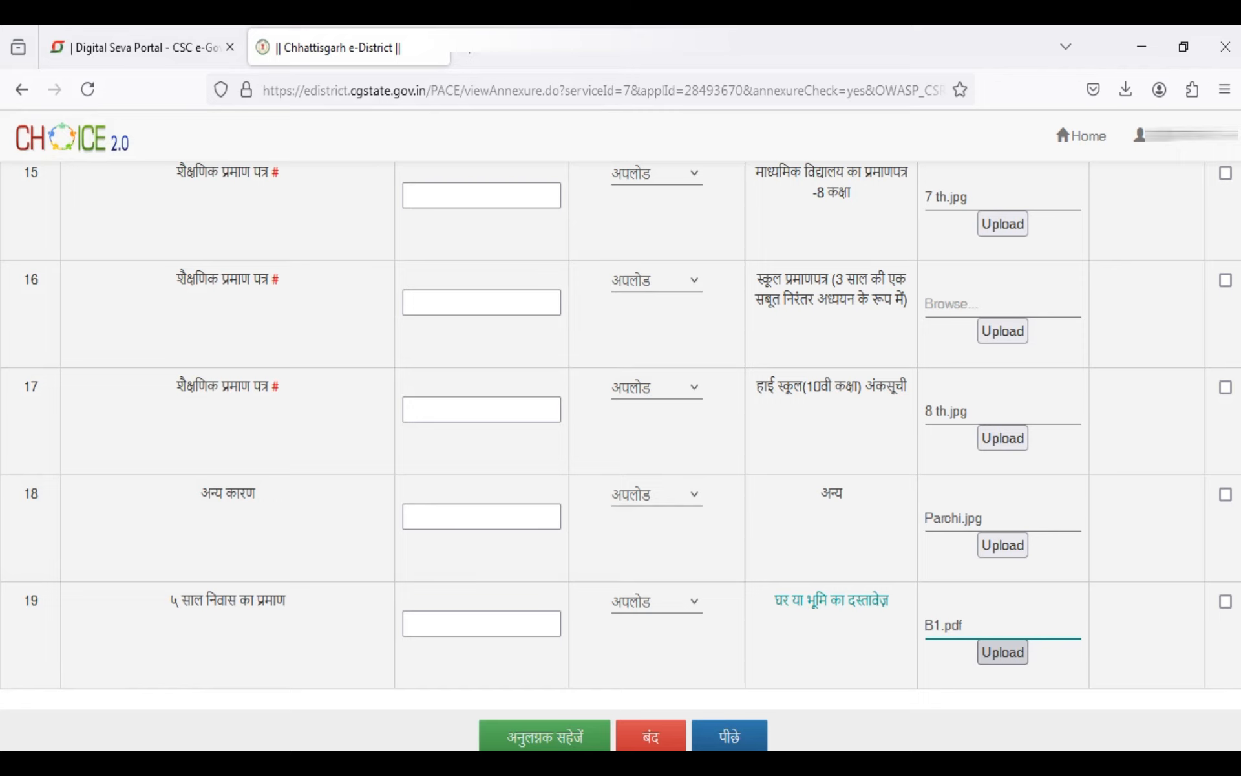
click(1003, 652)
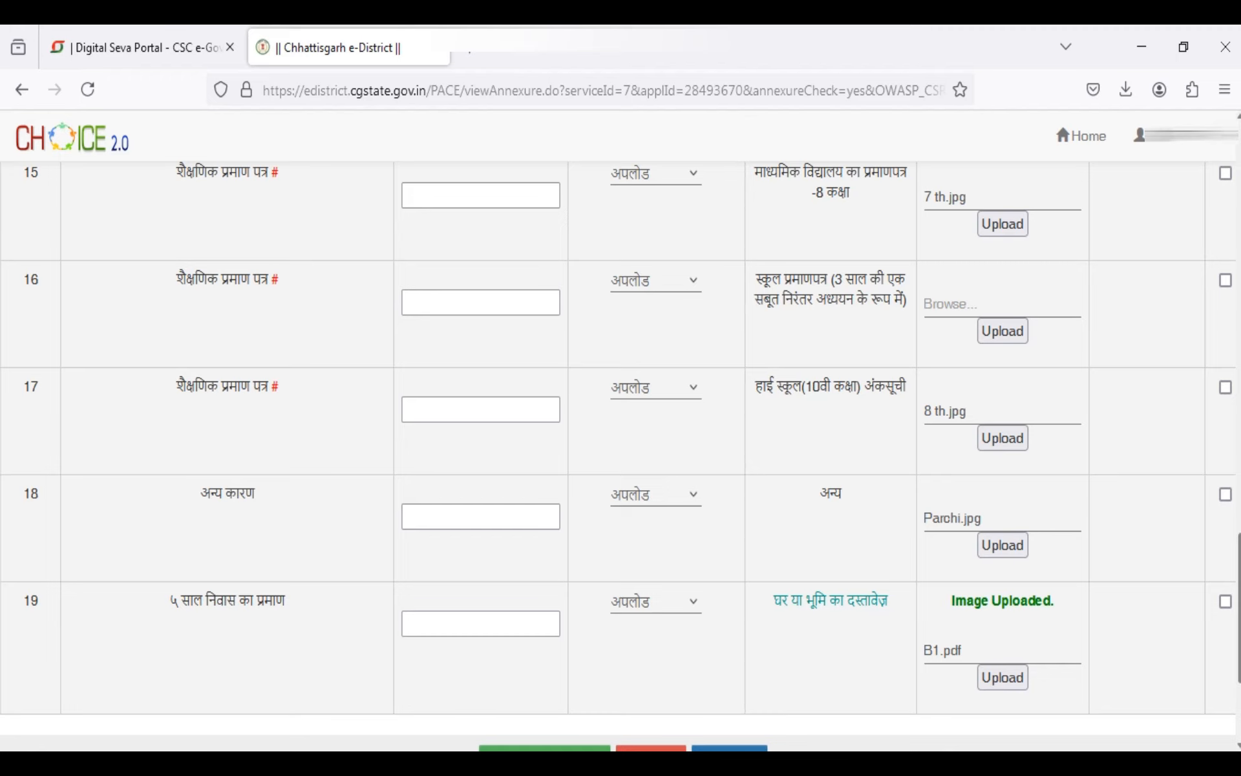
scroll(620, 452, up, 6)
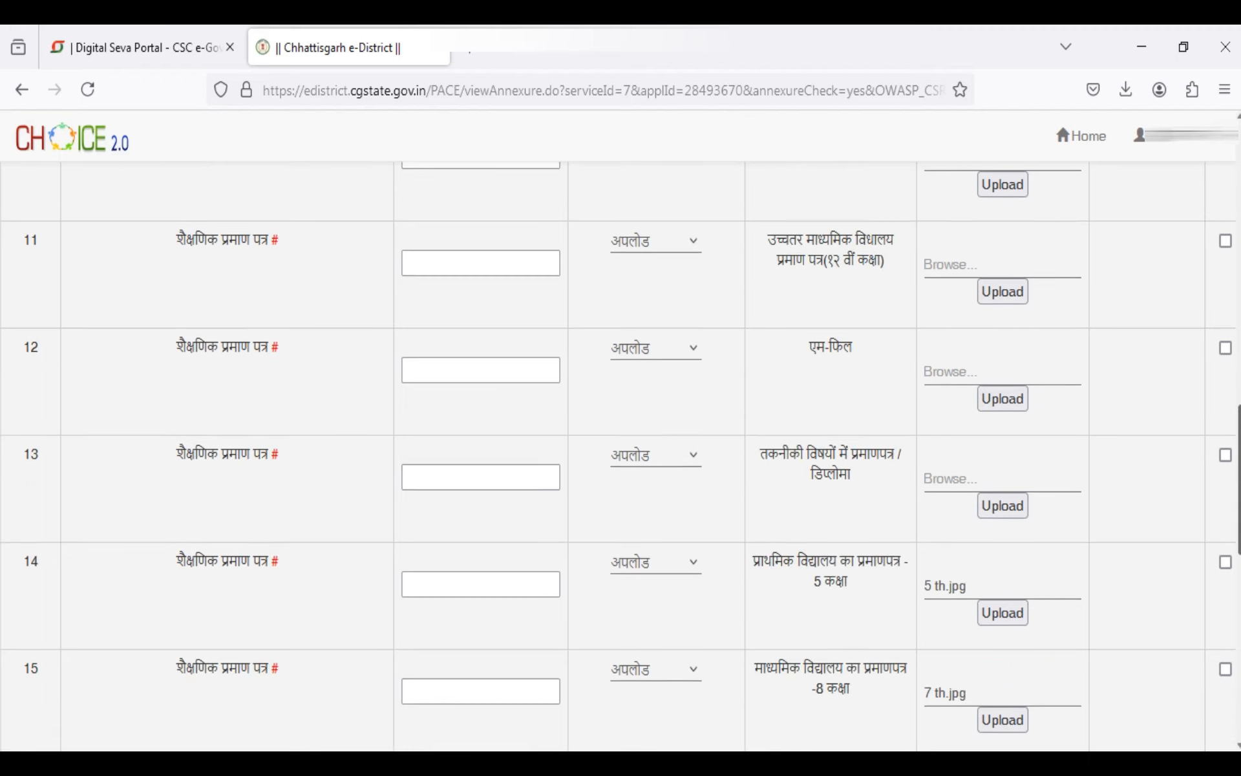
scroll(621, 452, down, 3)
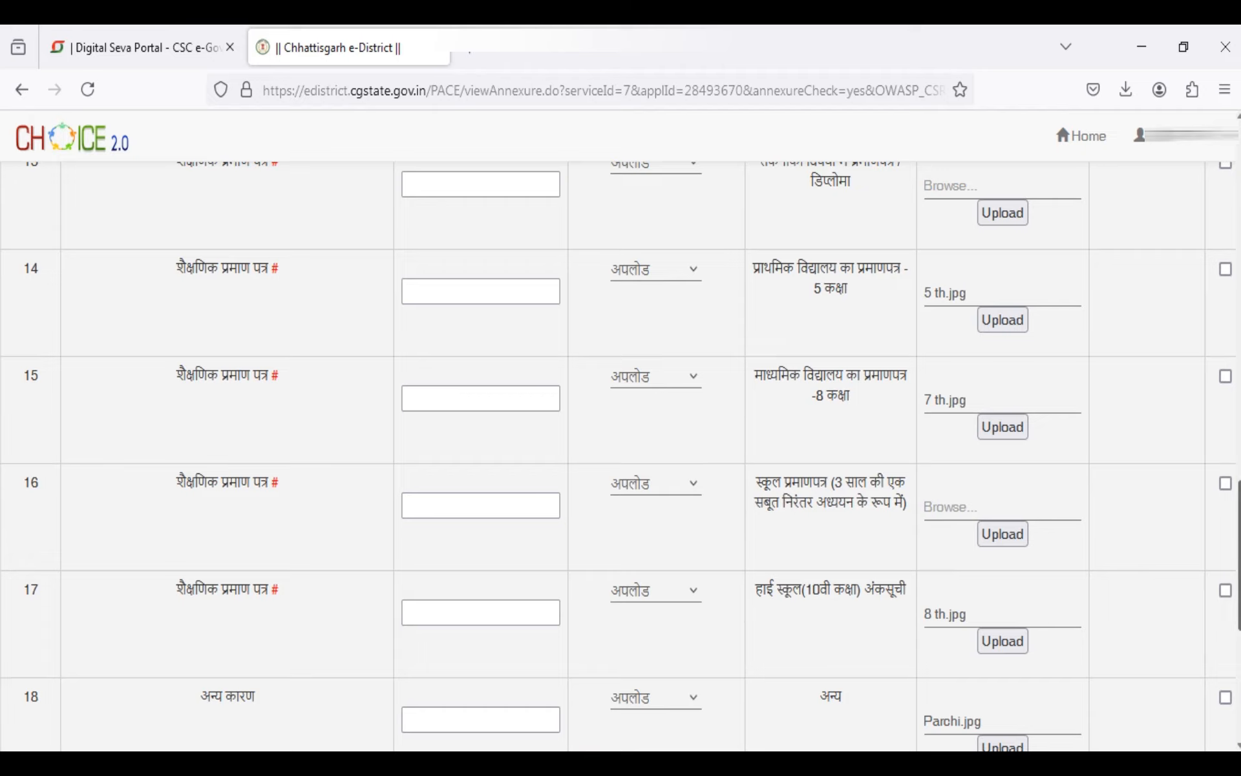
scroll(620, 453, down, 5)
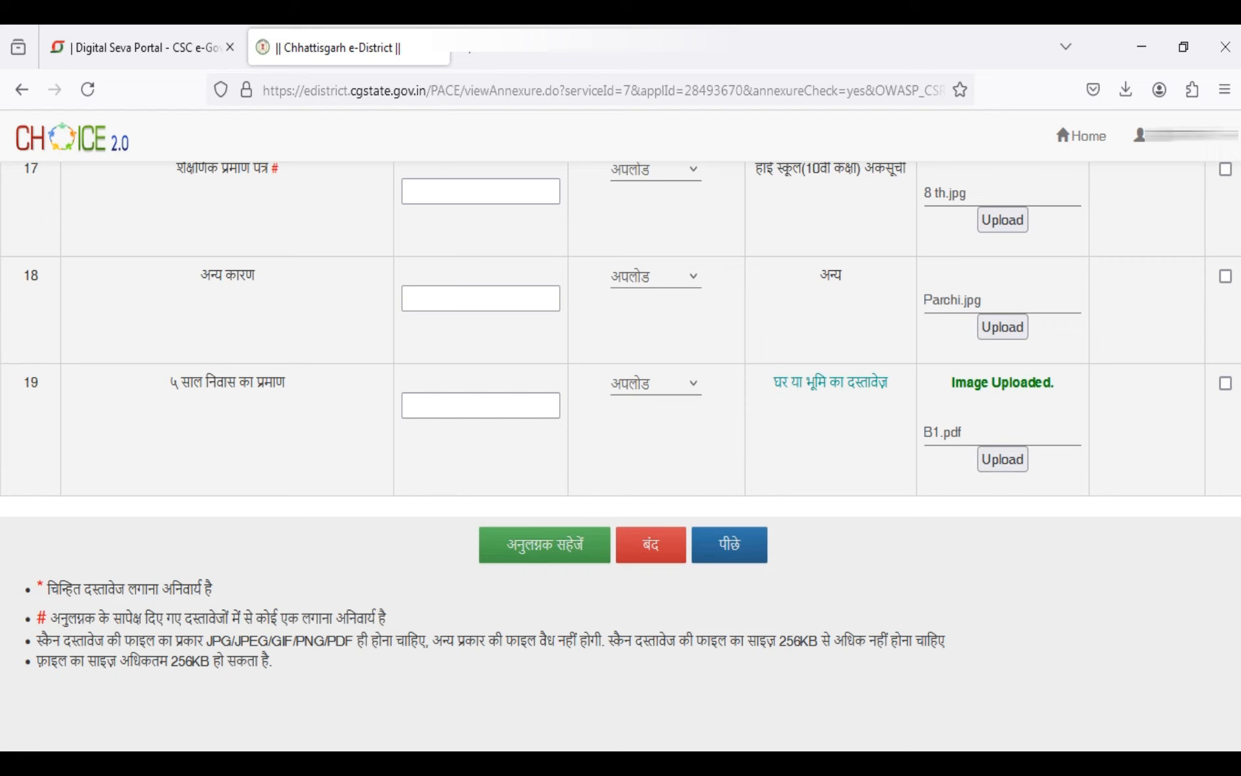
click(1217, 421)
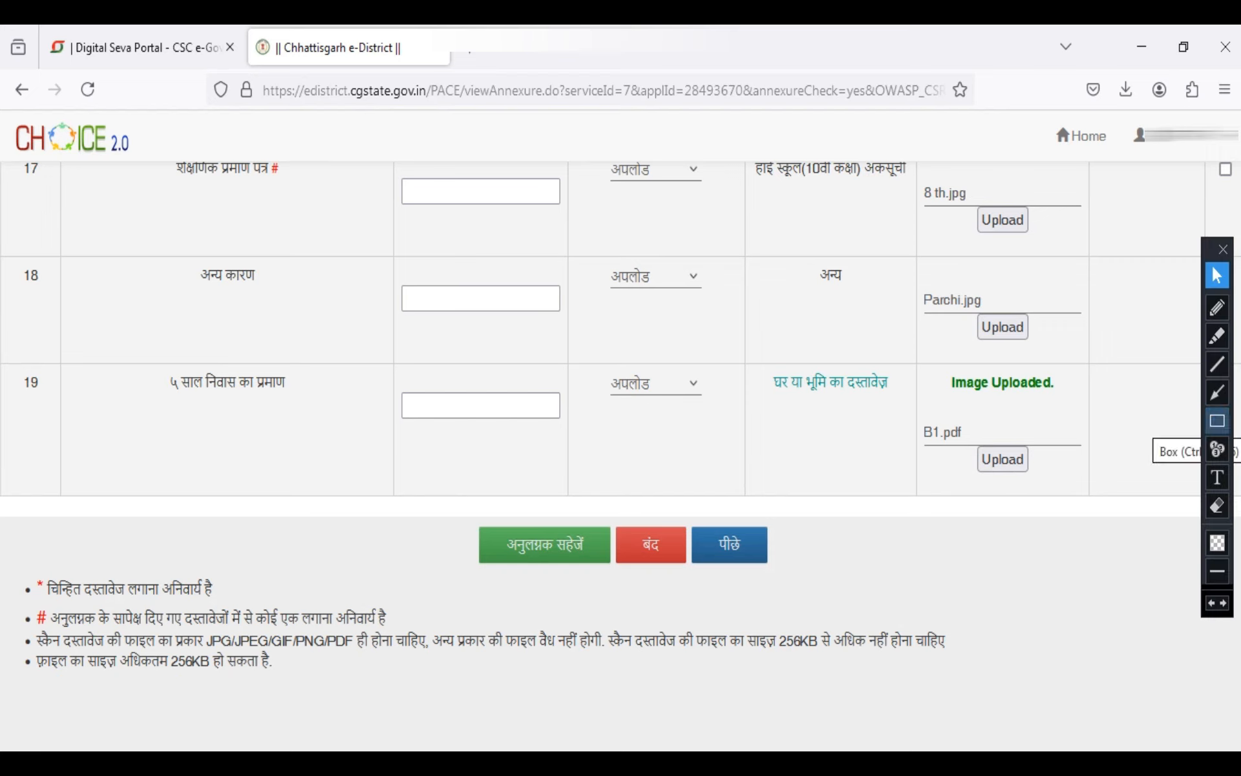
click(1218, 420)
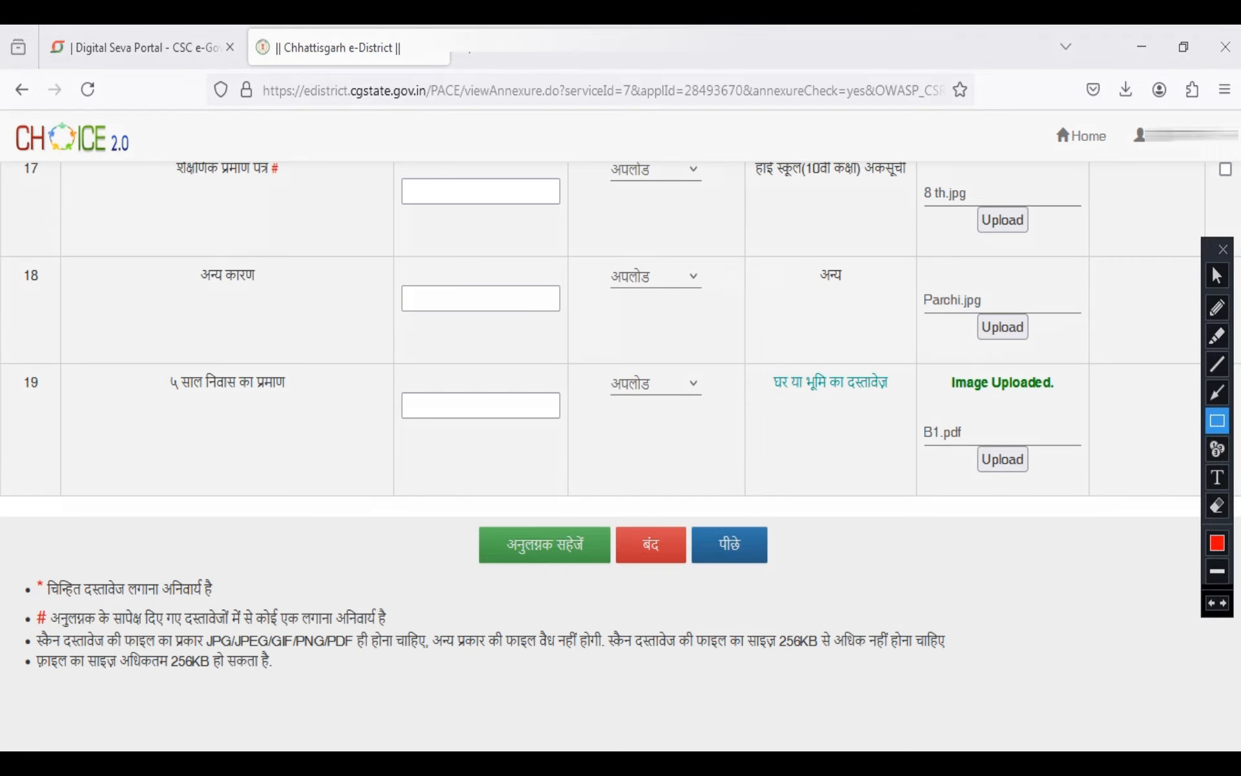
drag(463, 513, 616, 578)
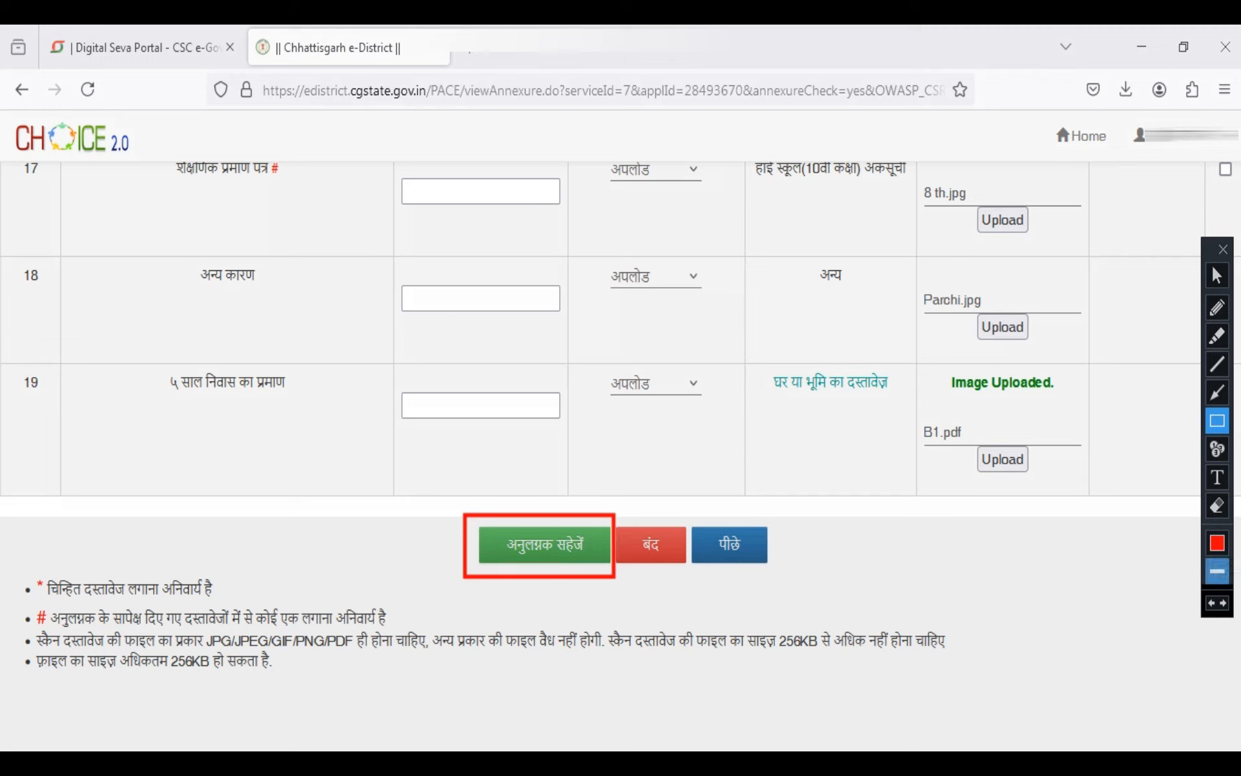
click(1211, 603)
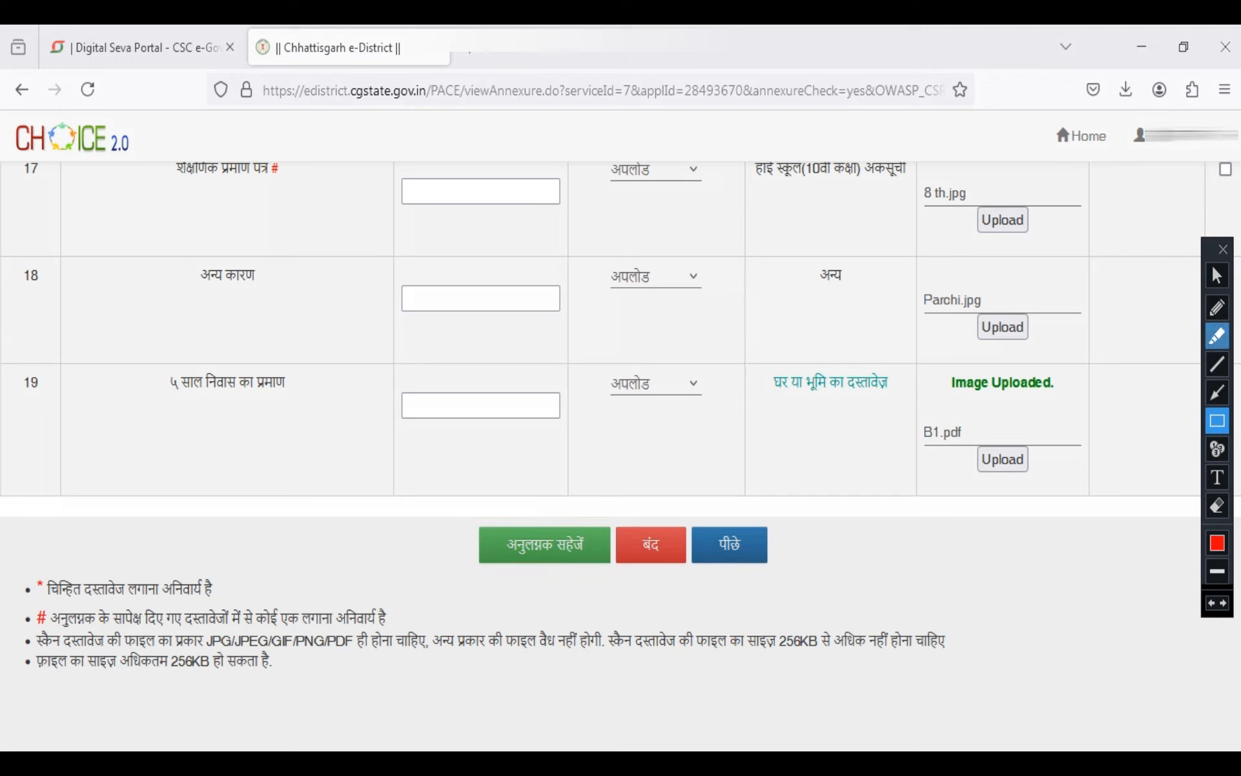
click(1217, 275)
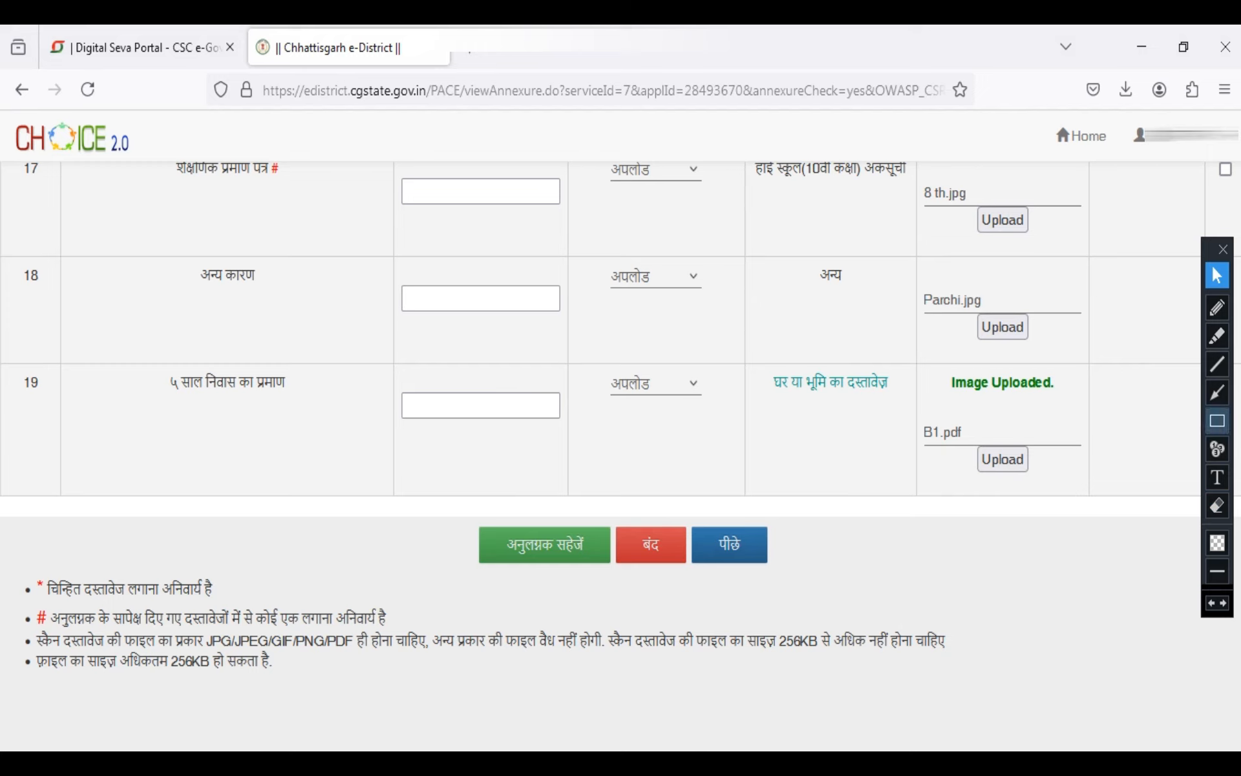
click(1218, 421)
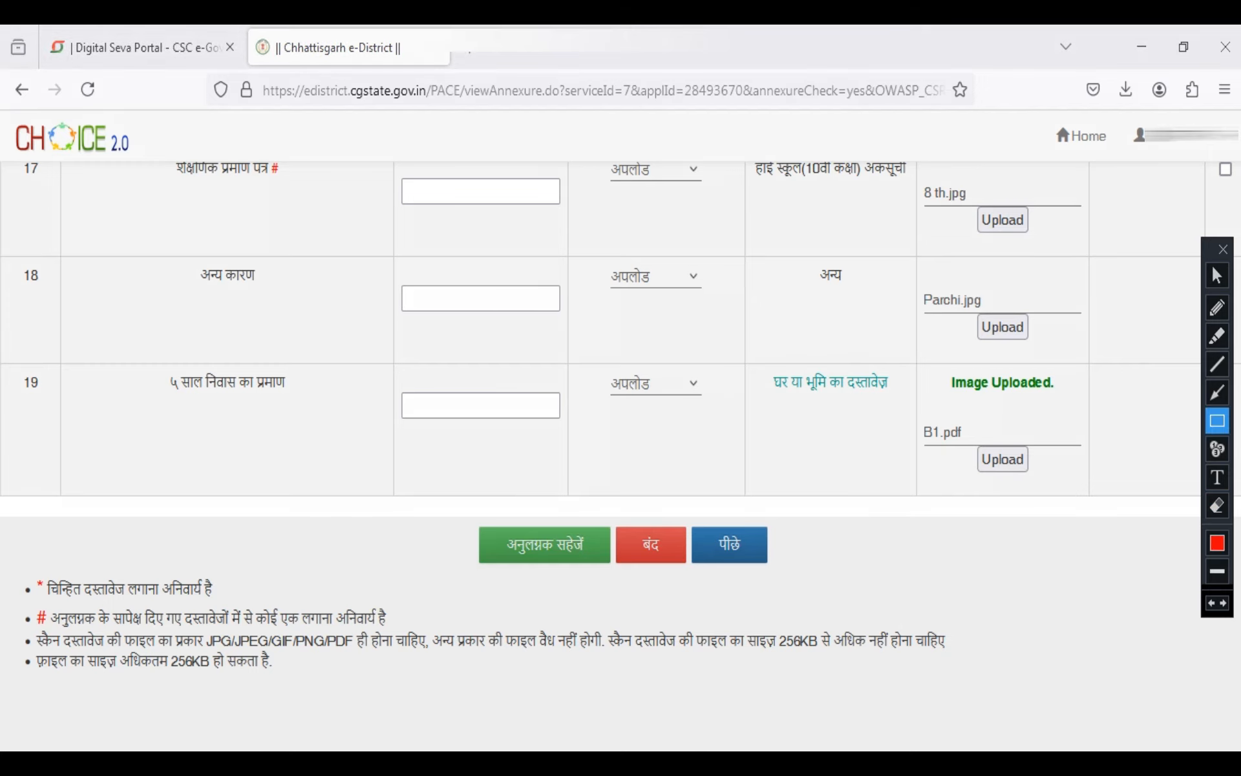
drag(20, 648, 284, 683)
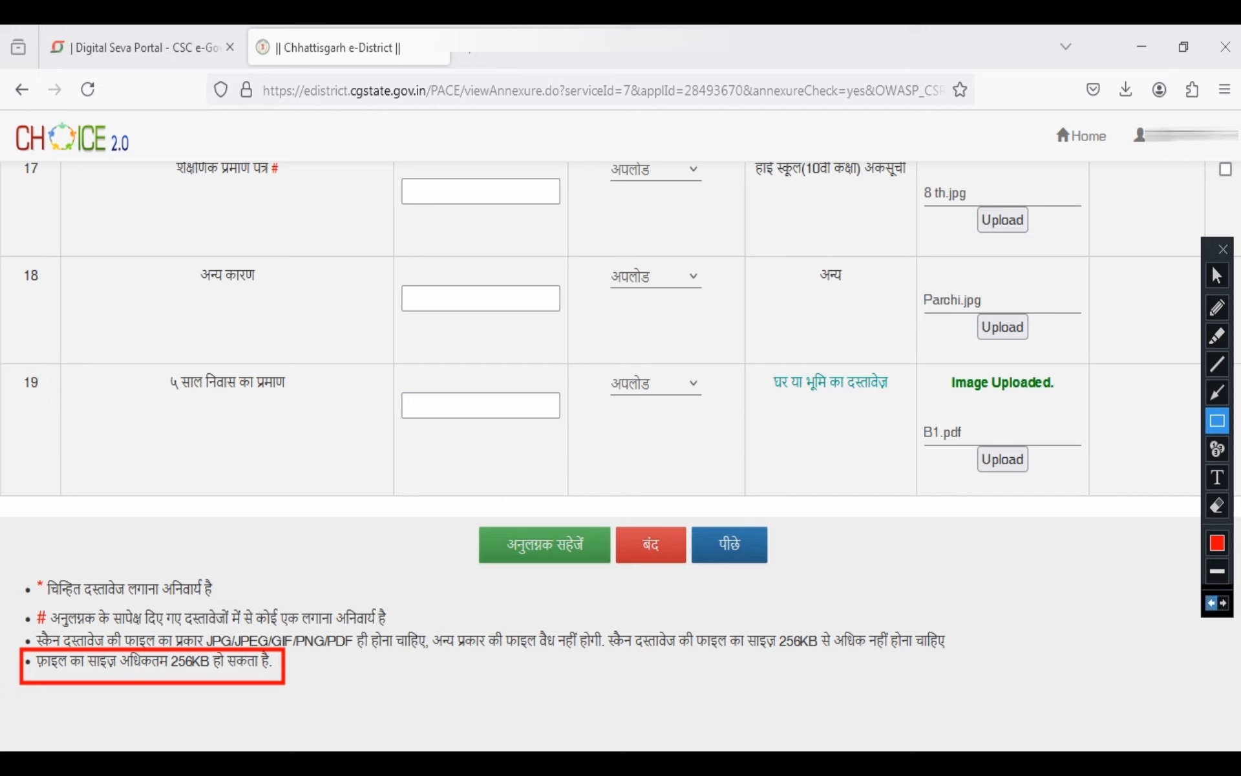
key(ctrl+z)
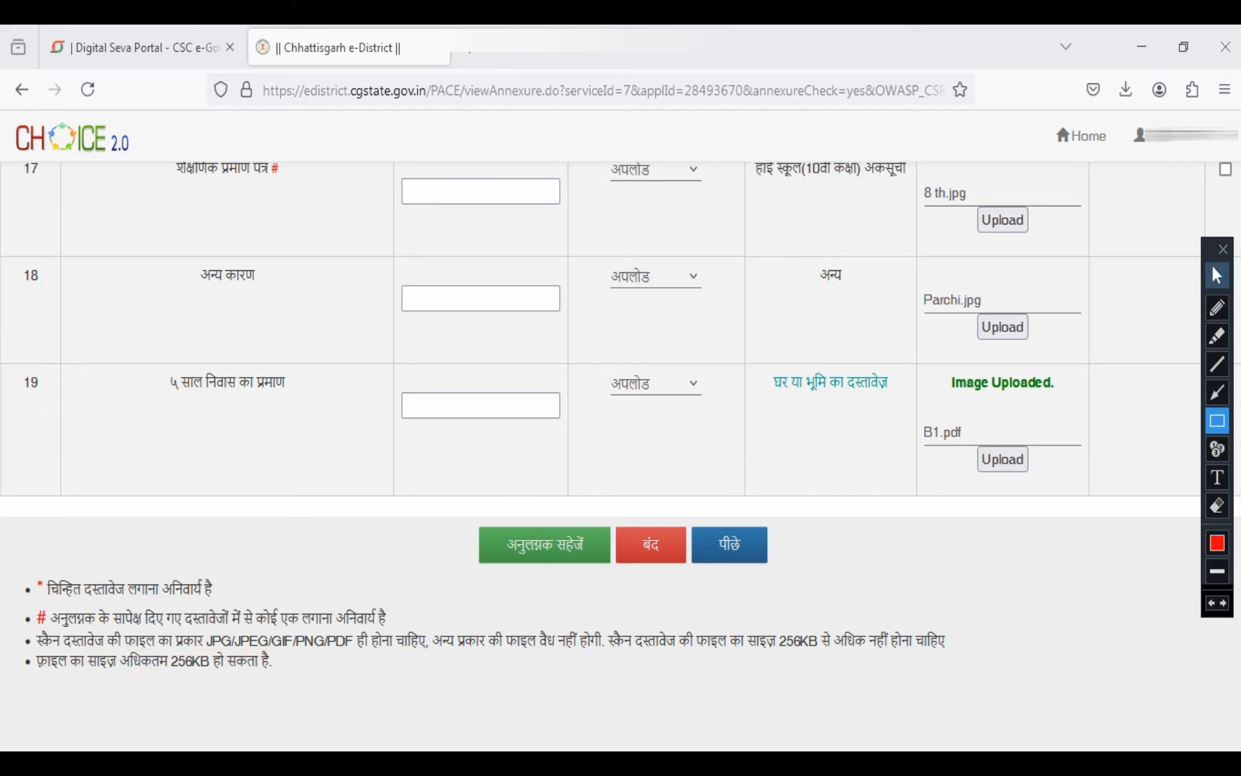
click(1218, 275)
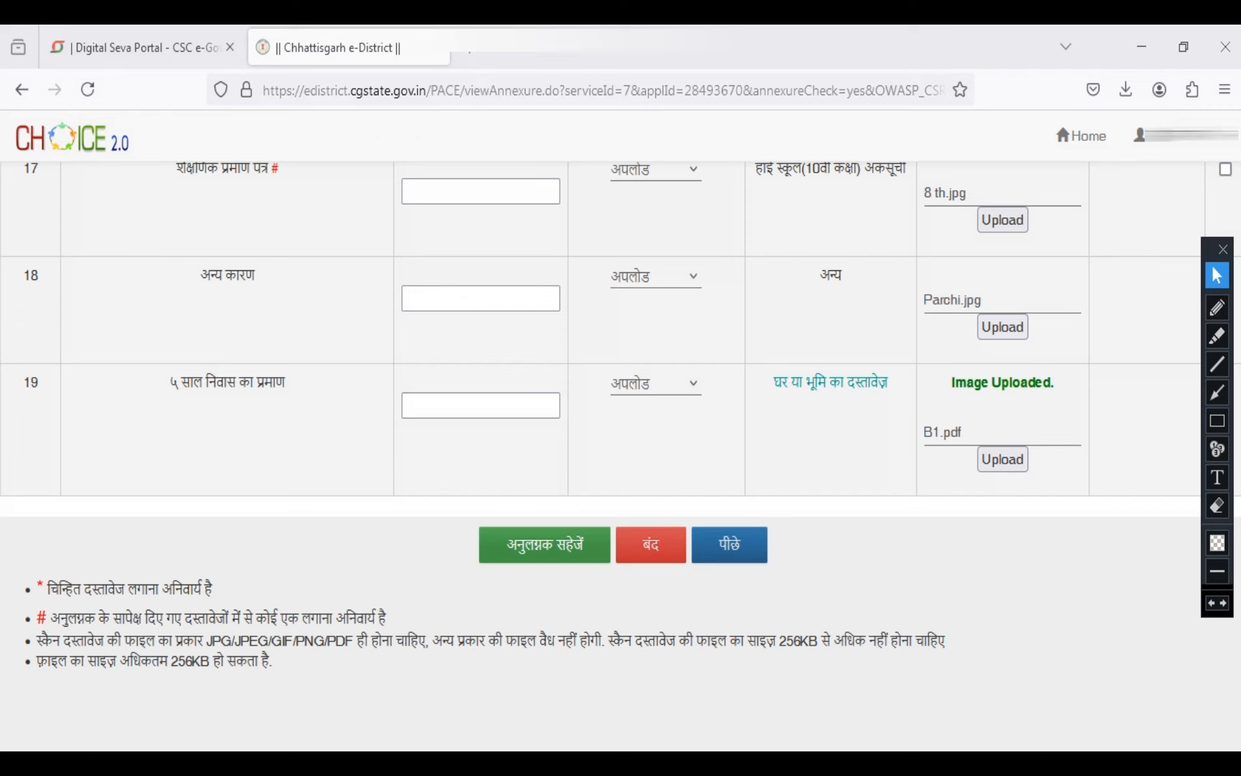
Save the annexures, confirm the submission, and review the application preview down to the declaration
click(544, 544)
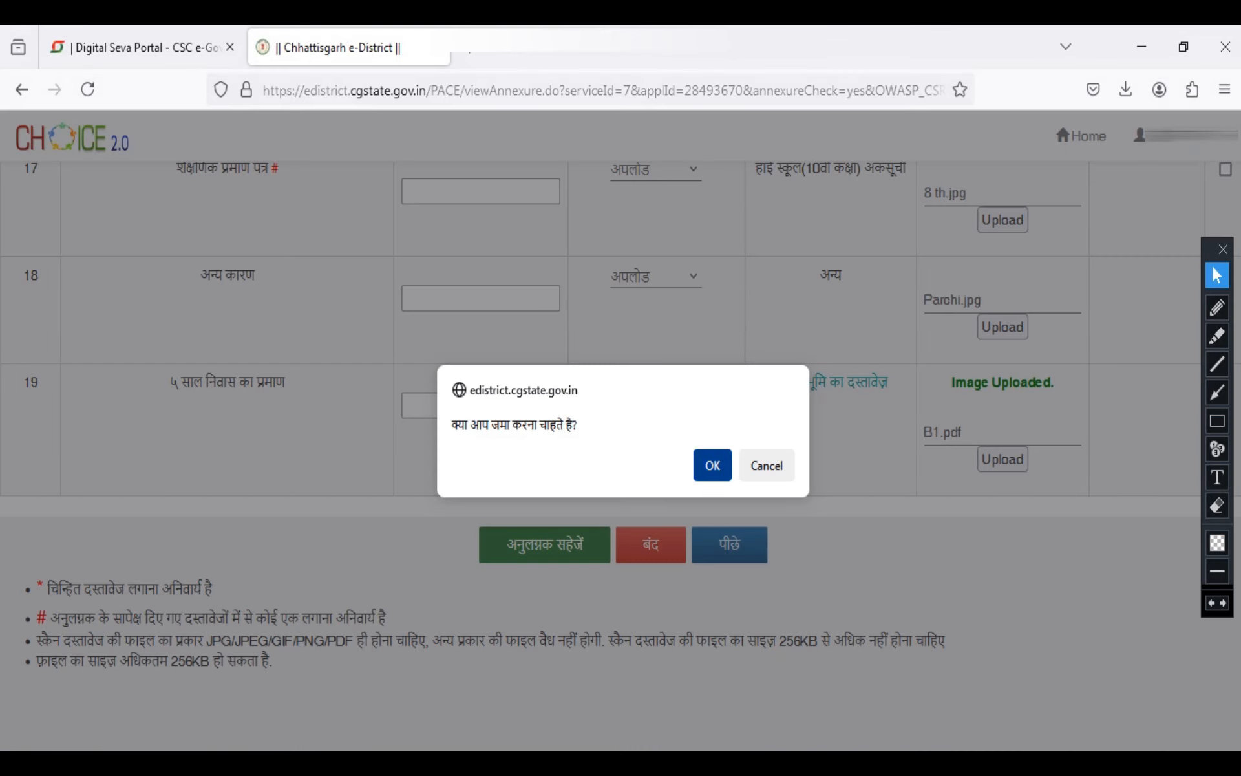
click(712, 465)
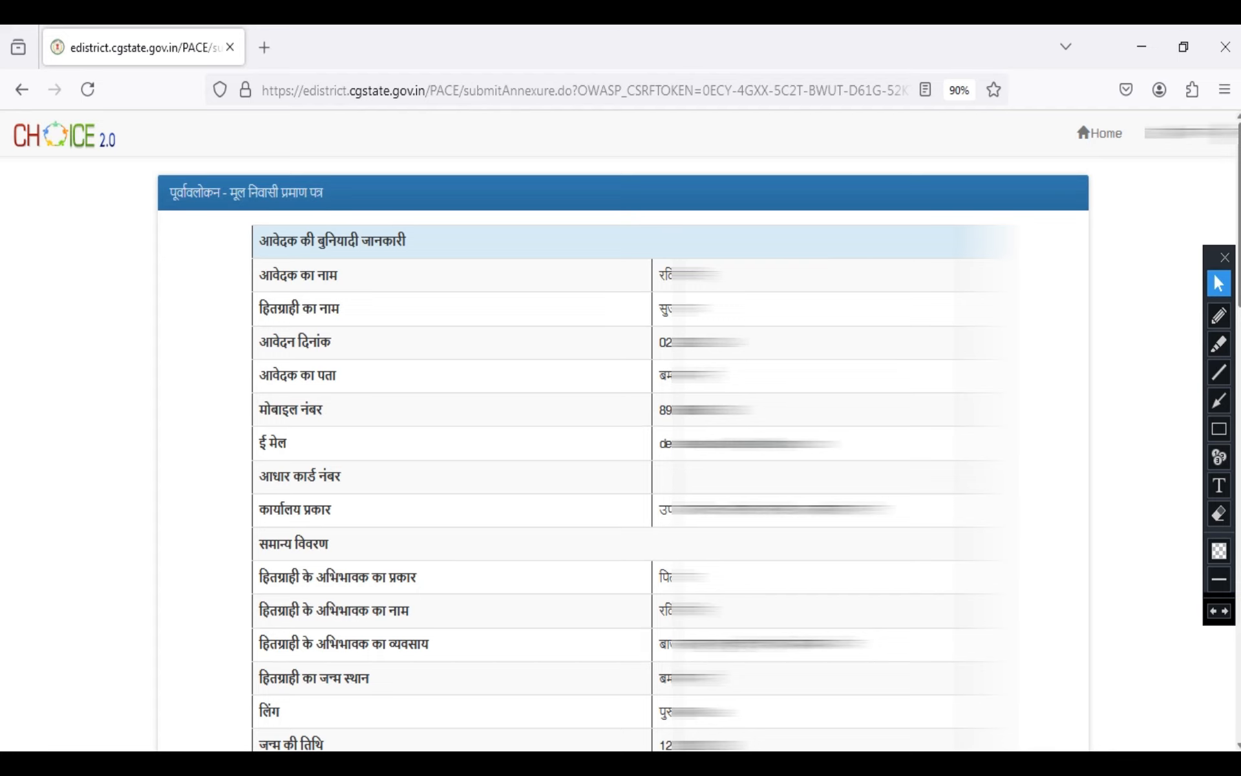
scroll(986, 166, down, 12)
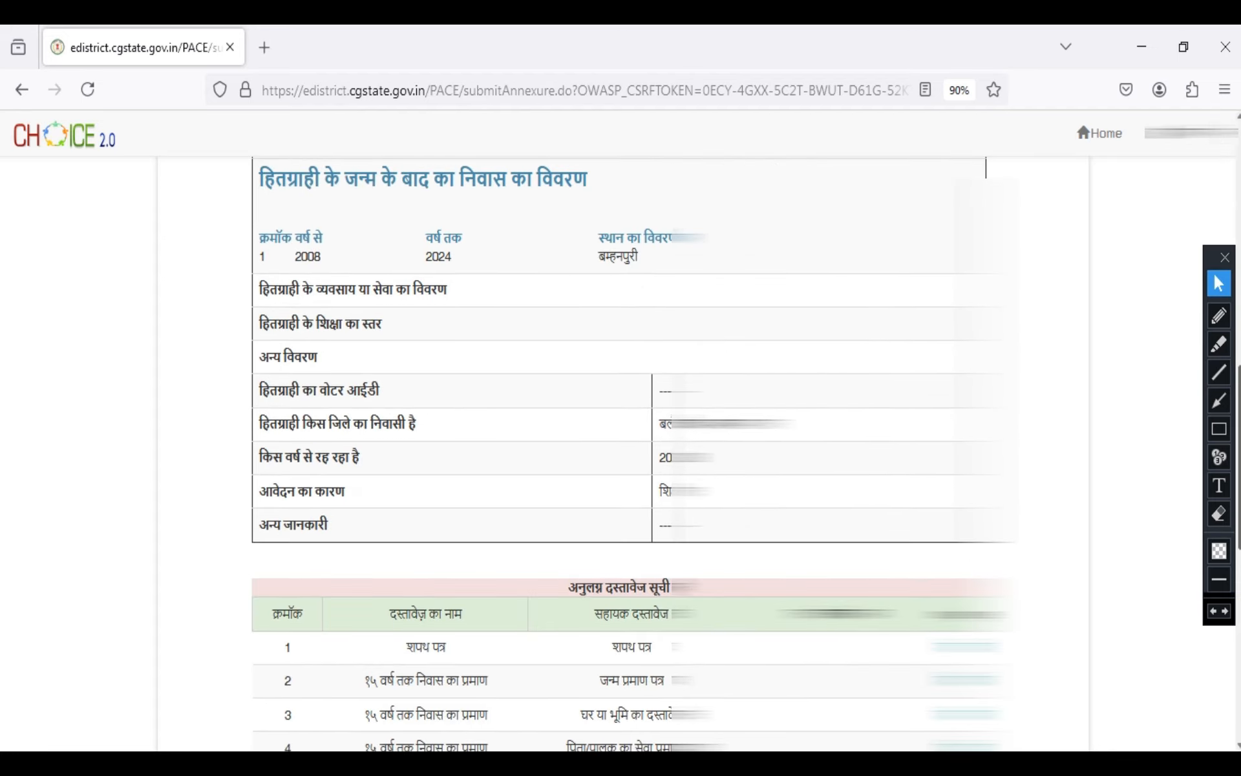
scroll(986, 167, down, 10)
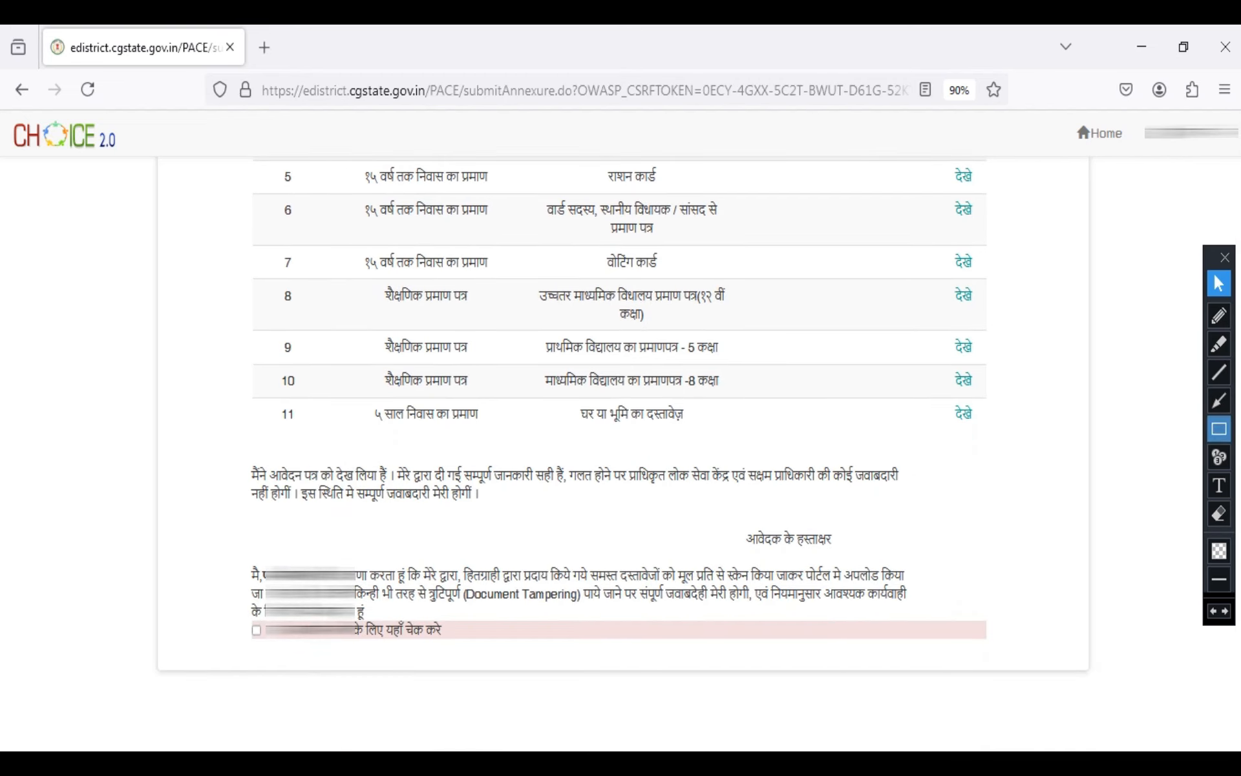
click(1219, 429)
drag(243, 613, 317, 653)
mouse_move(404, 638)
mouse_down()
mouse_move(440, 636)
mouse_move(446, 649)
mouse_move(324, 630)
mouse_up()
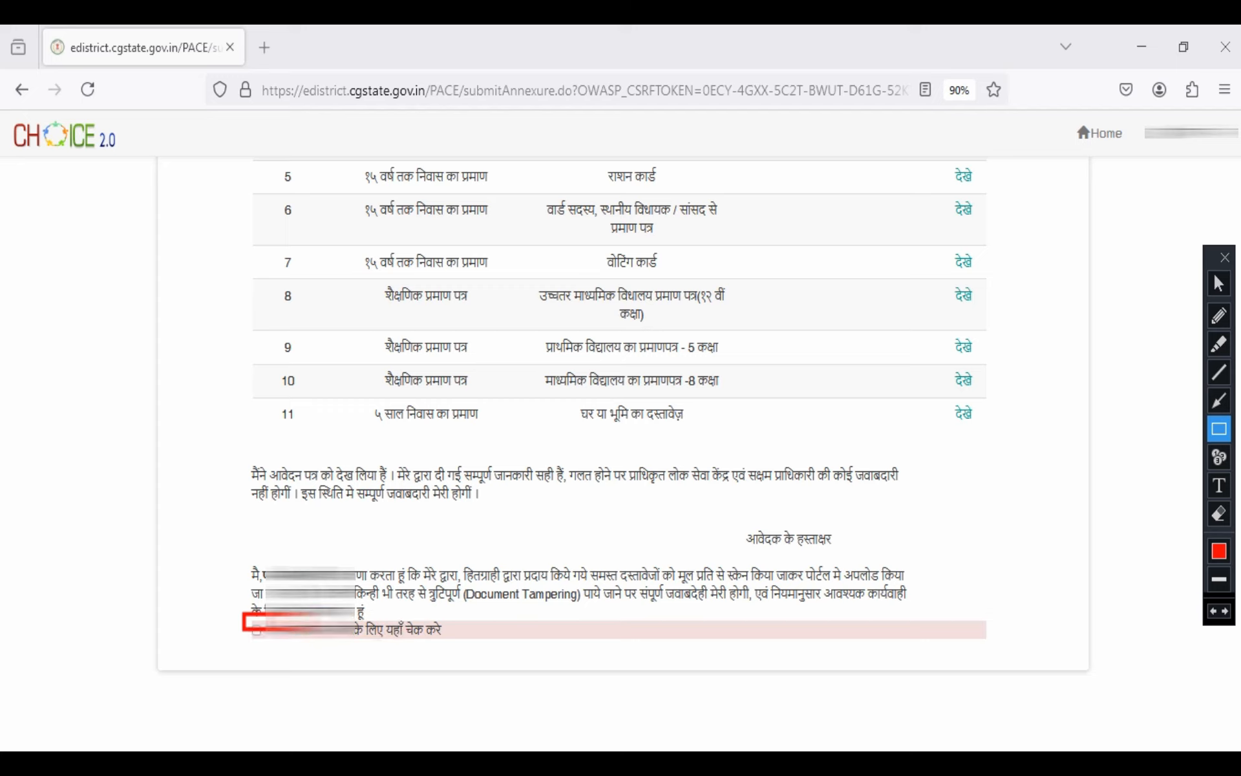
click(1219, 284)
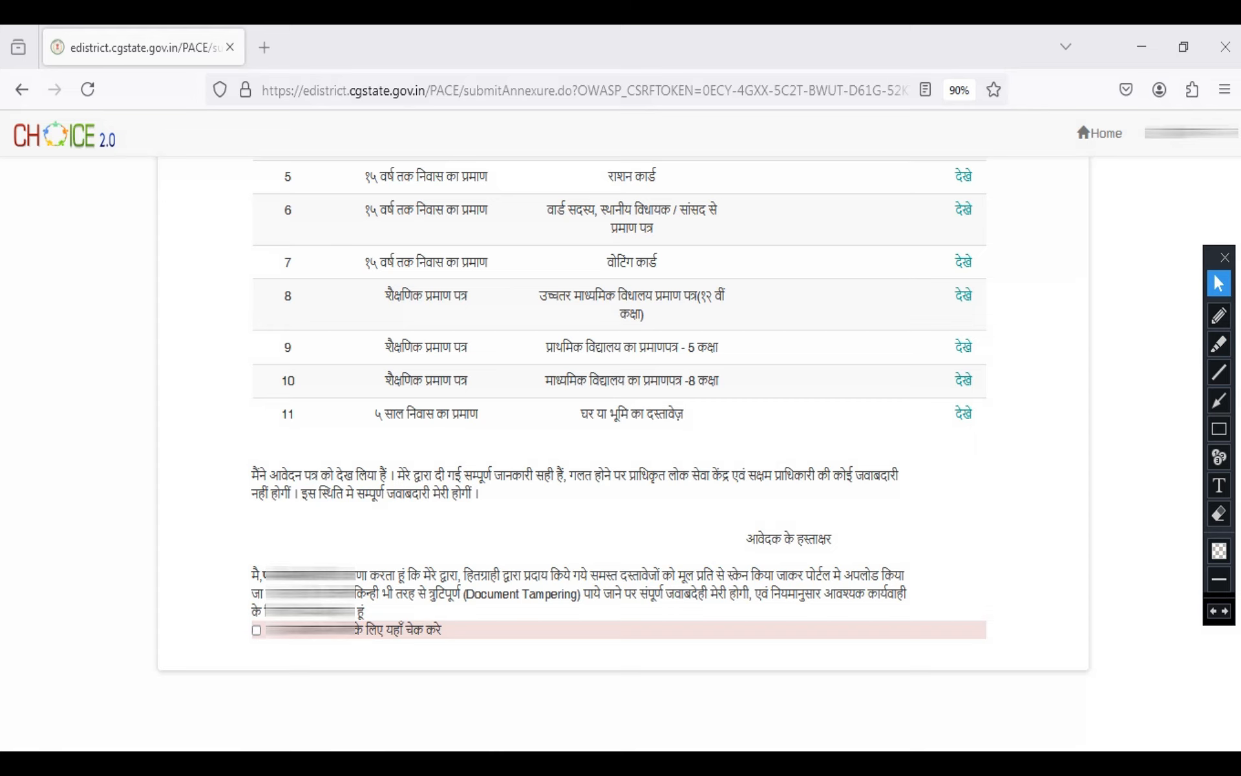
Accept the declaration about the scanned original documents below the annexure list
click(257, 630)
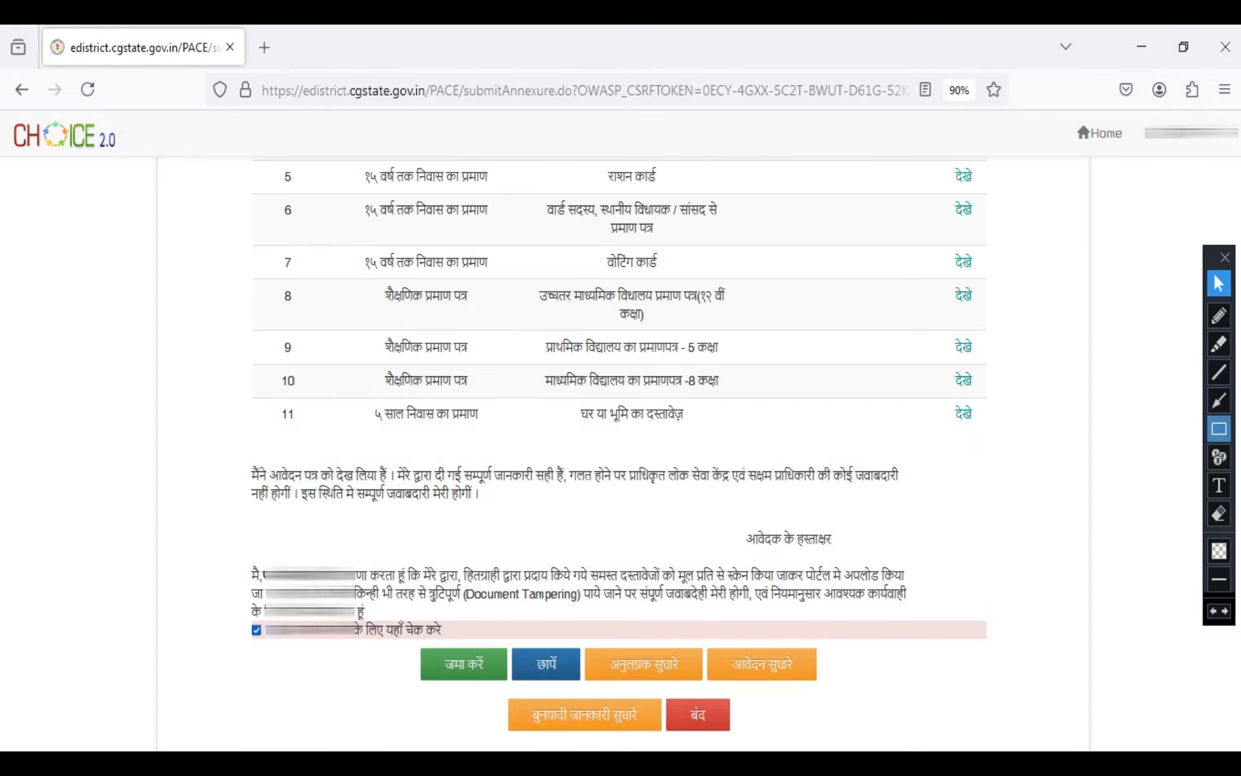
click(1220, 429)
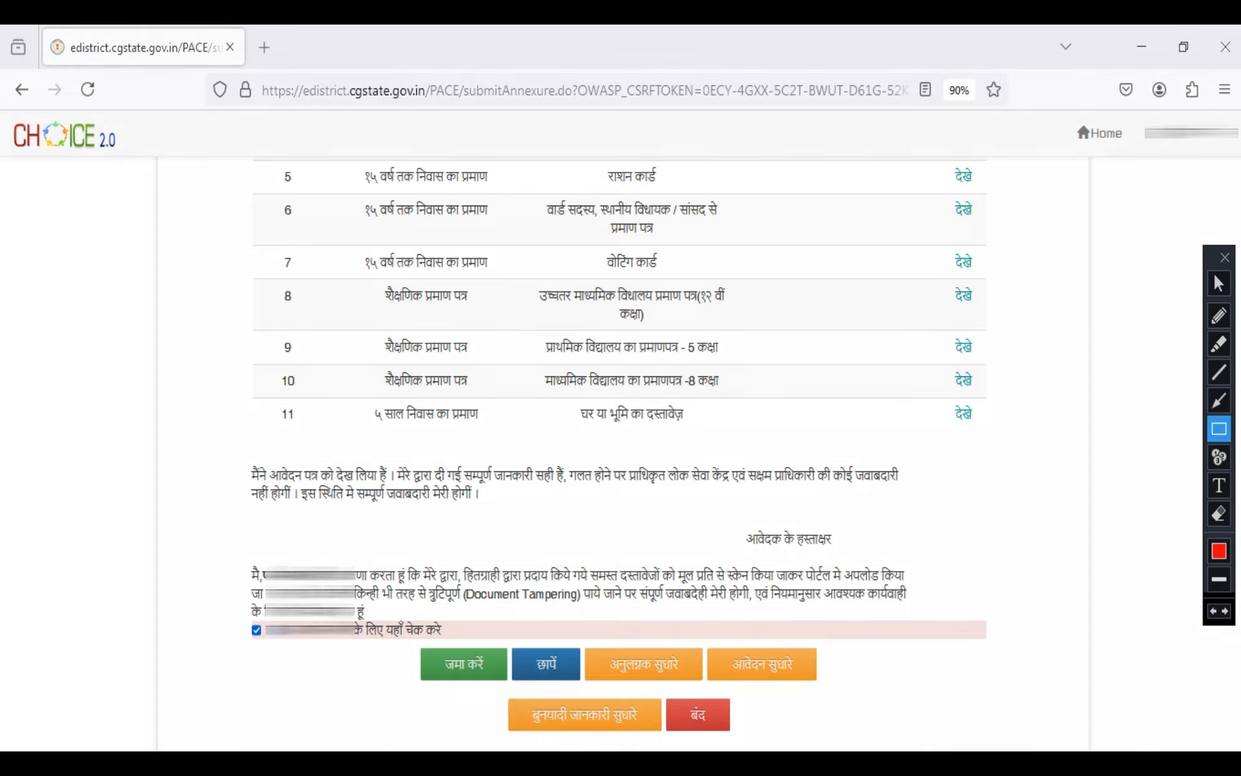
drag(409, 638, 510, 686)
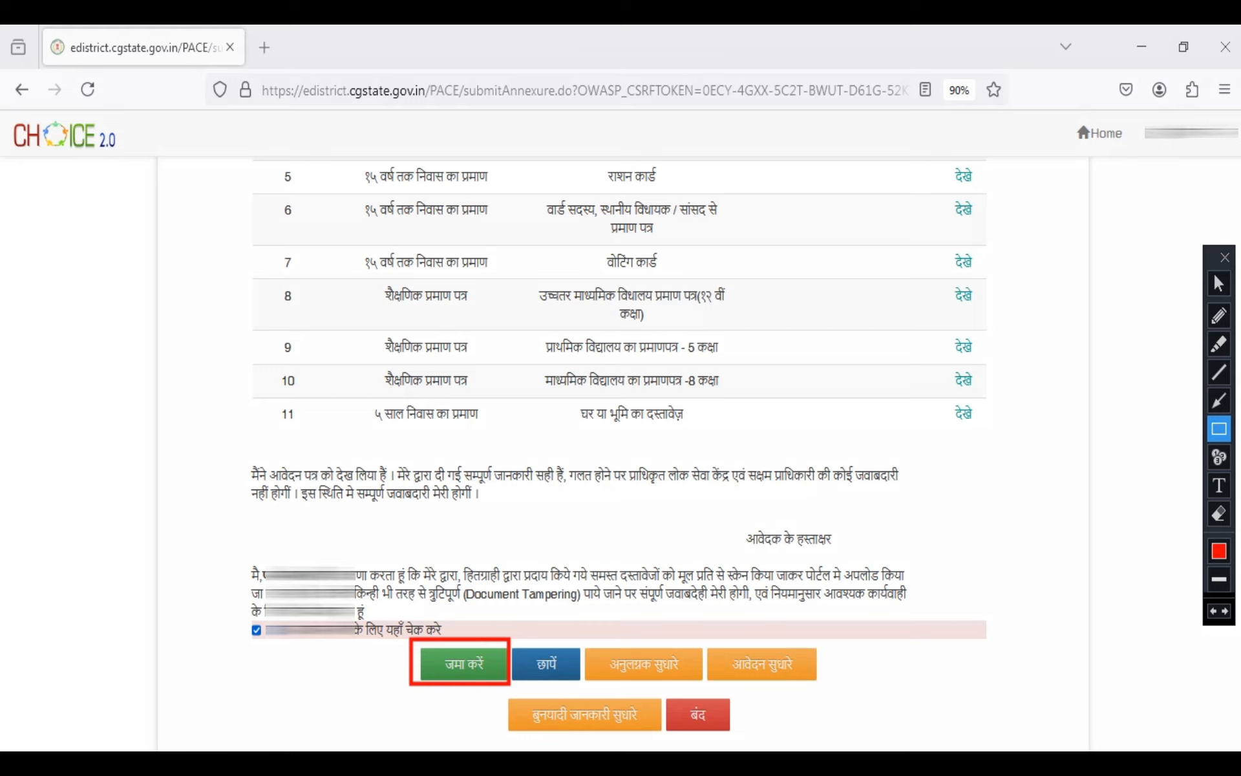
mouse_move(582, 645)
mouse_down()
mouse_move(675, 687)
mouse_move(703, 686)
mouse_up()
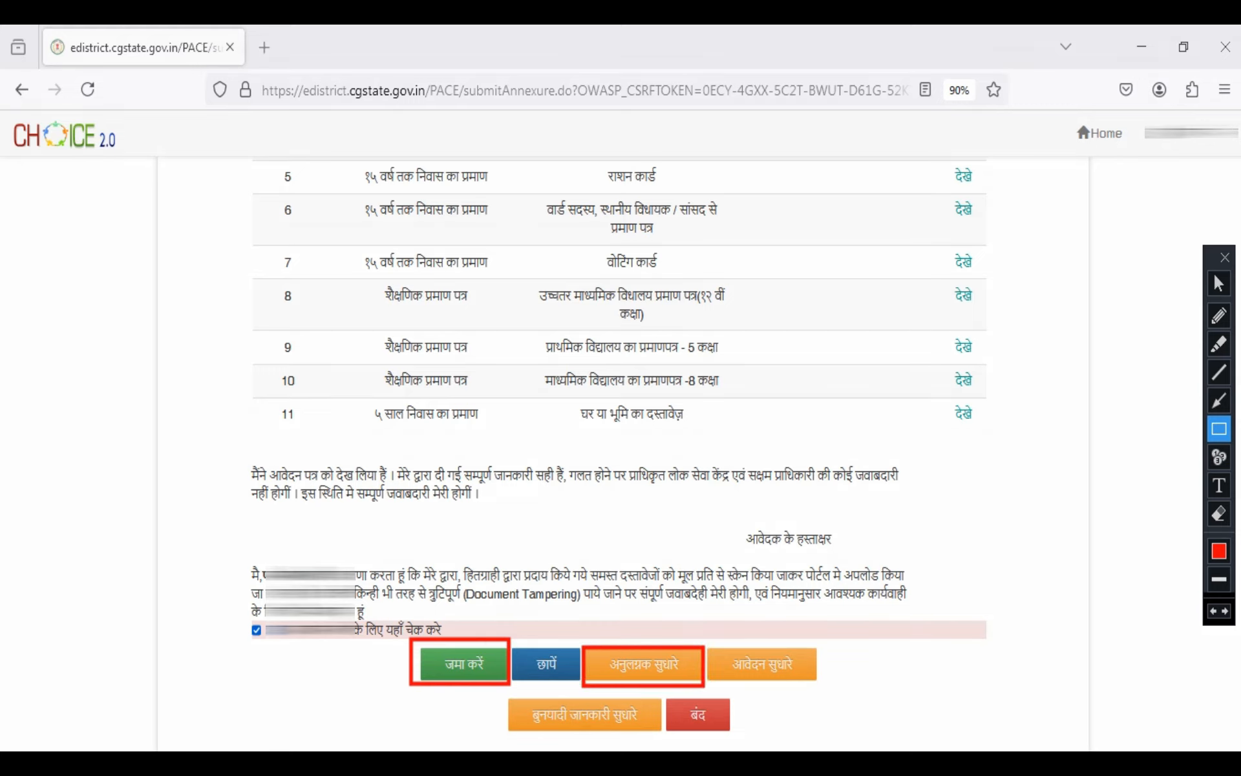
click(1214, 611)
click(1214, 611)
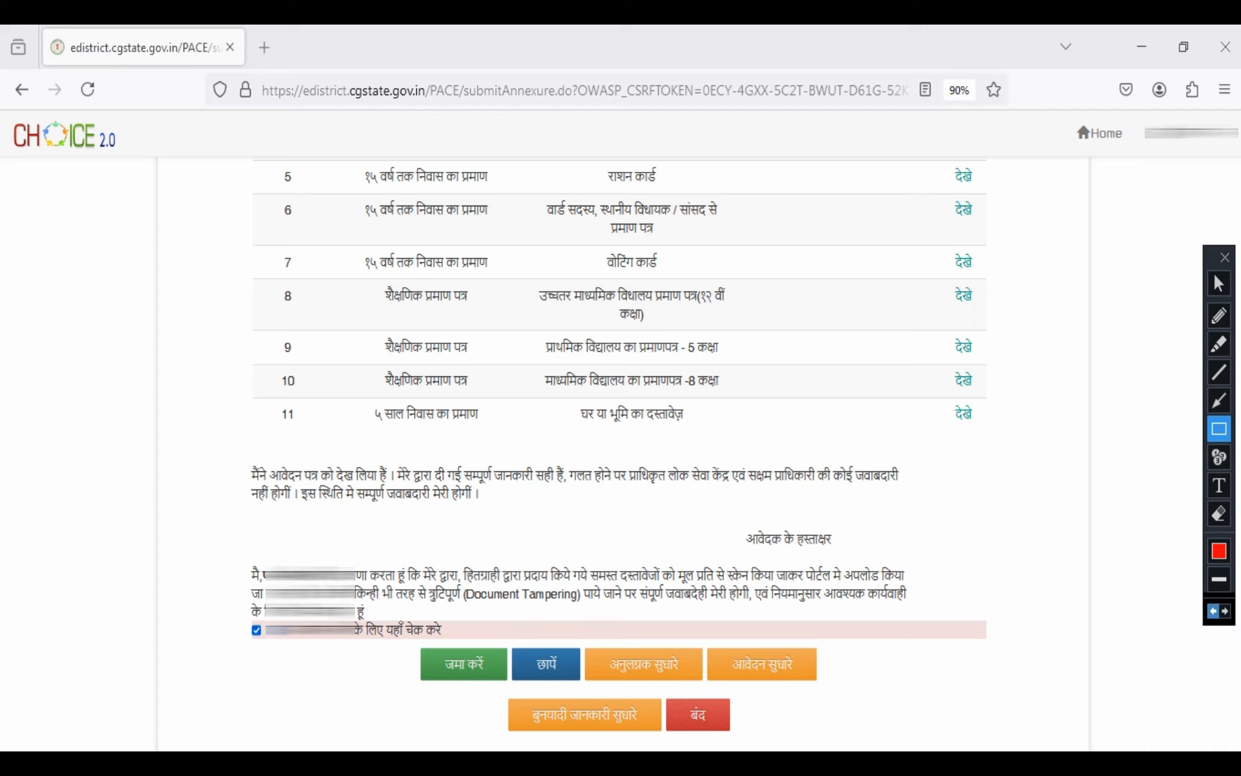
click(1219, 283)
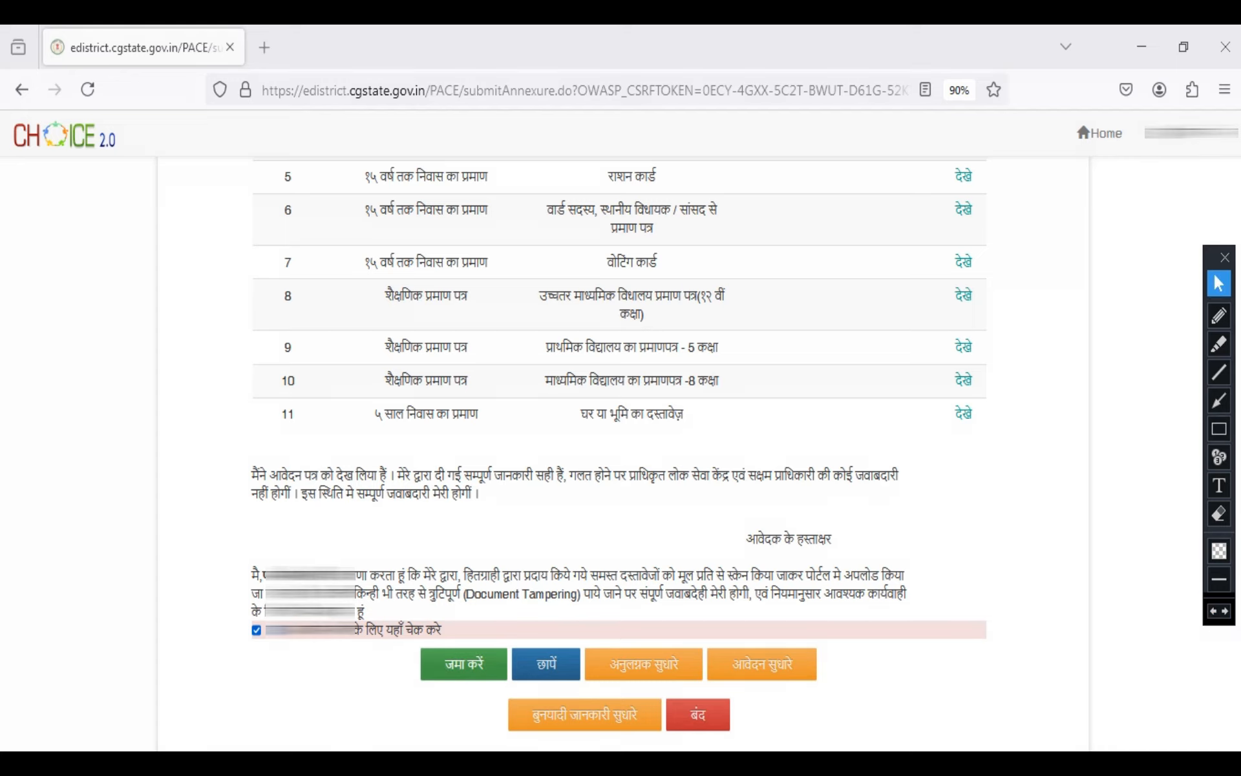
Submit the reviewed application and pay its fee with eWallet as the भुगतान विधि, confirming the submission
click(464, 664)
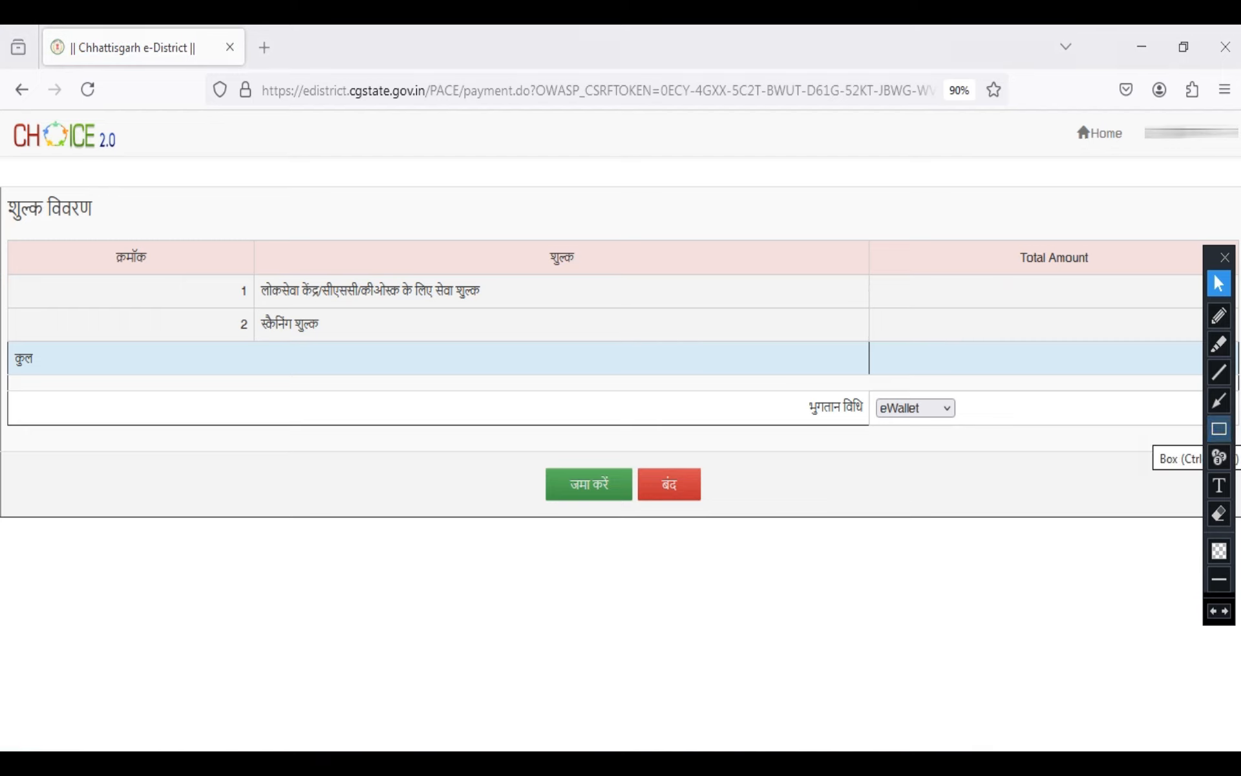
click(1219, 429)
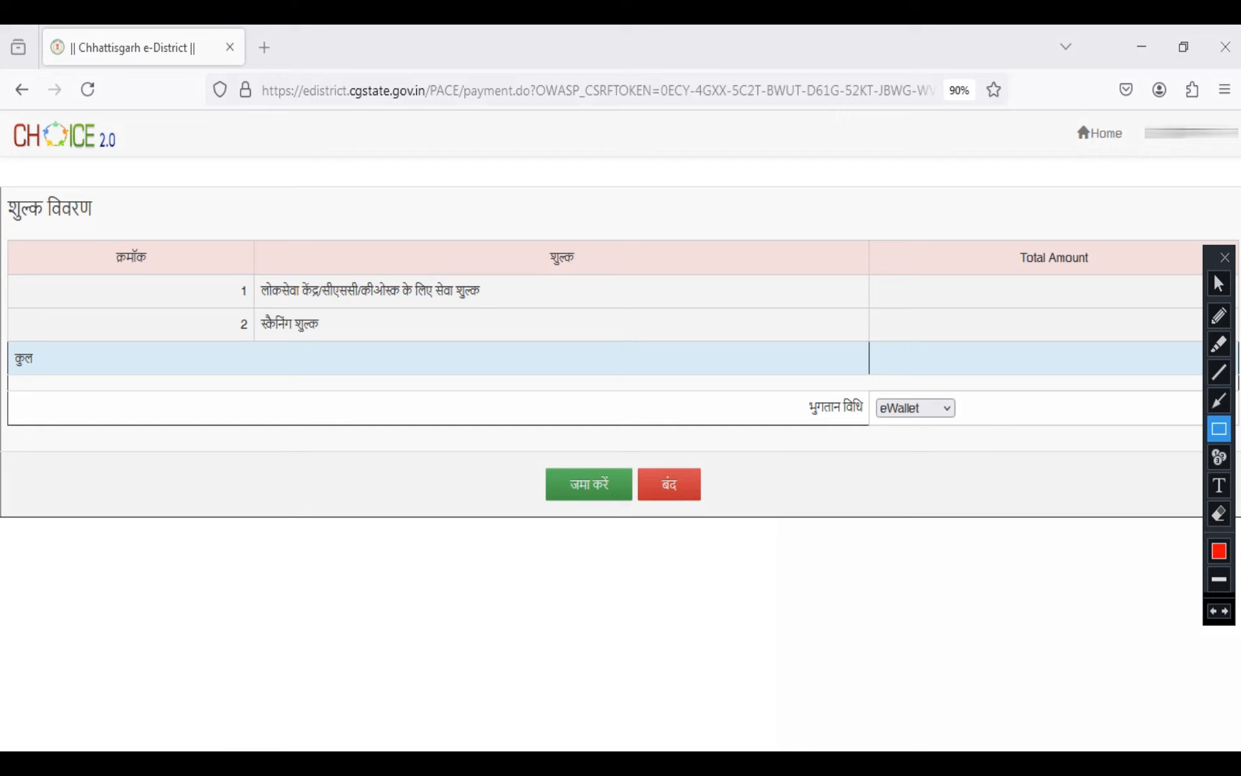
click(1219, 283)
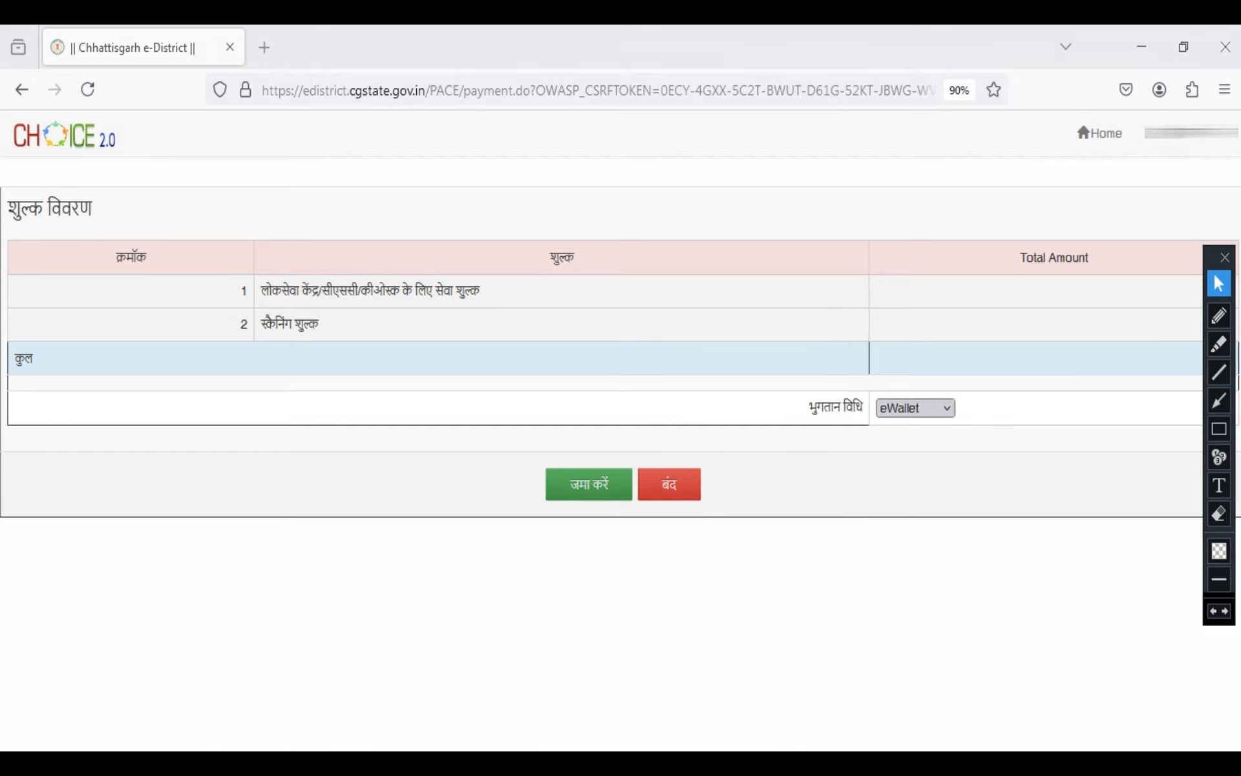
click(916, 408)
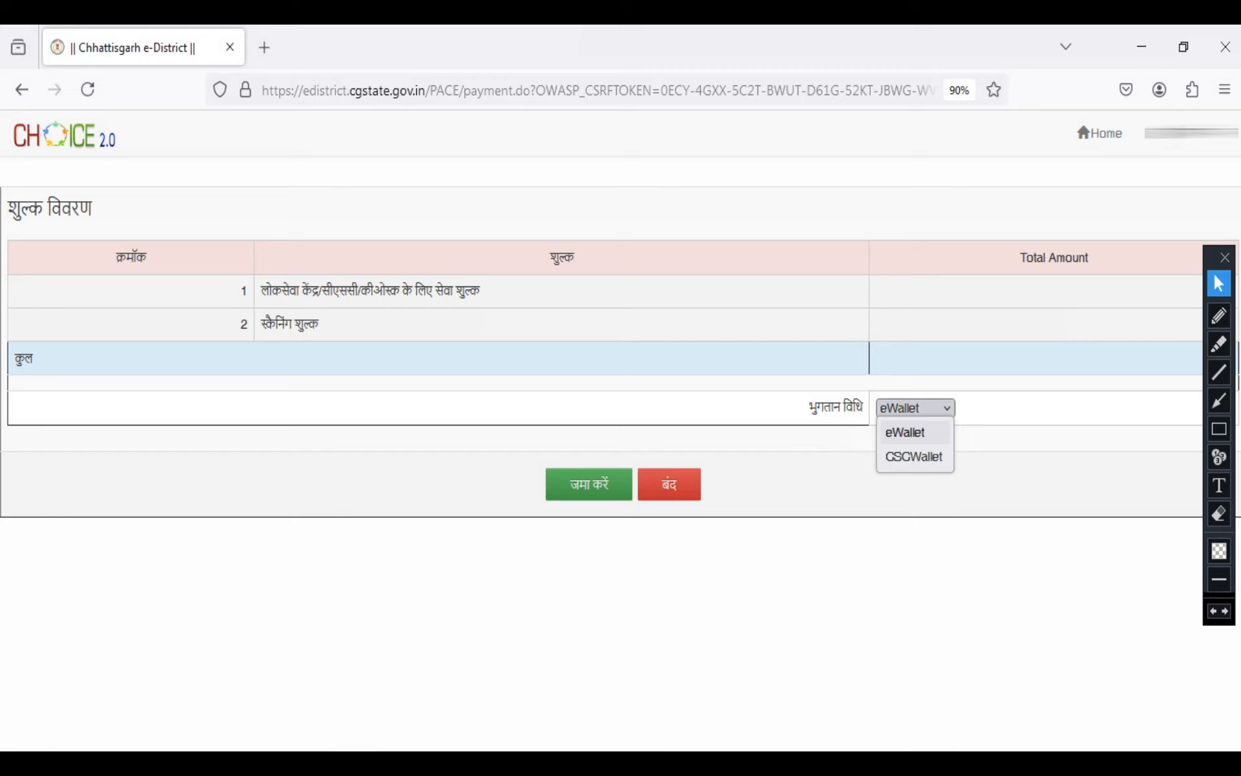
click(914, 432)
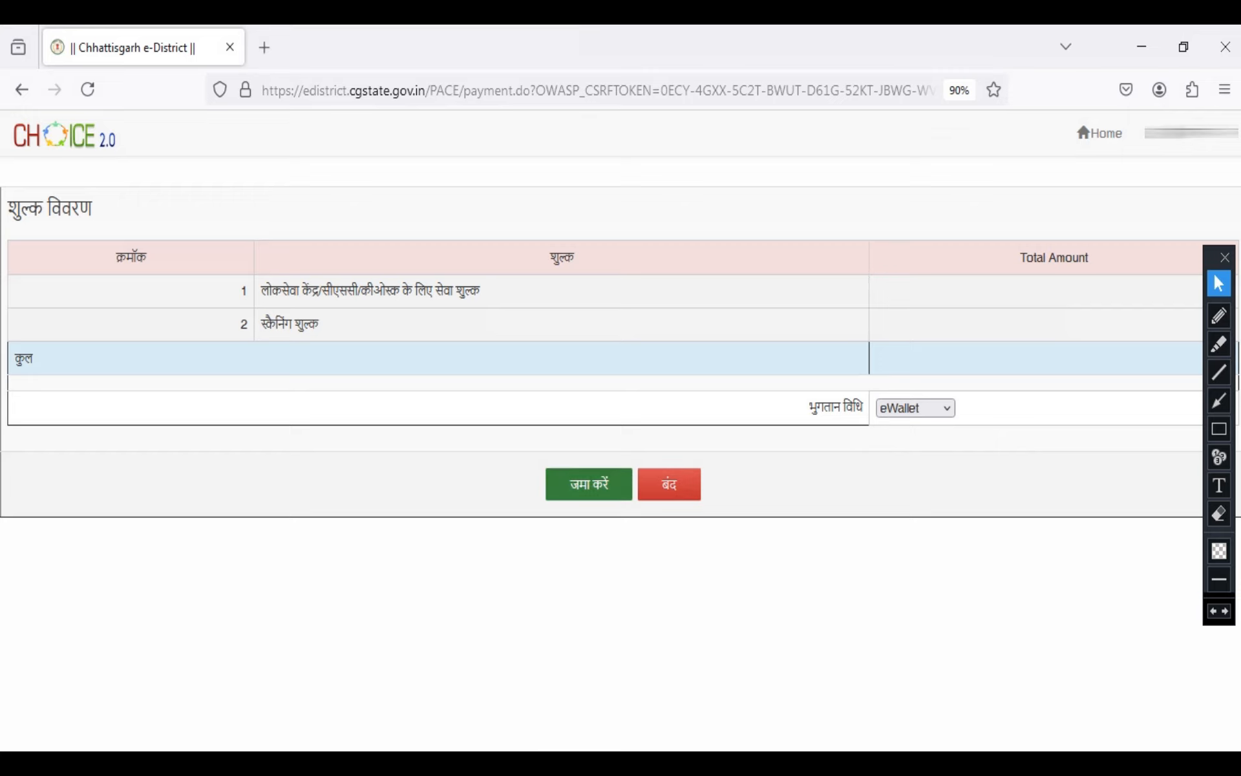
click(589, 485)
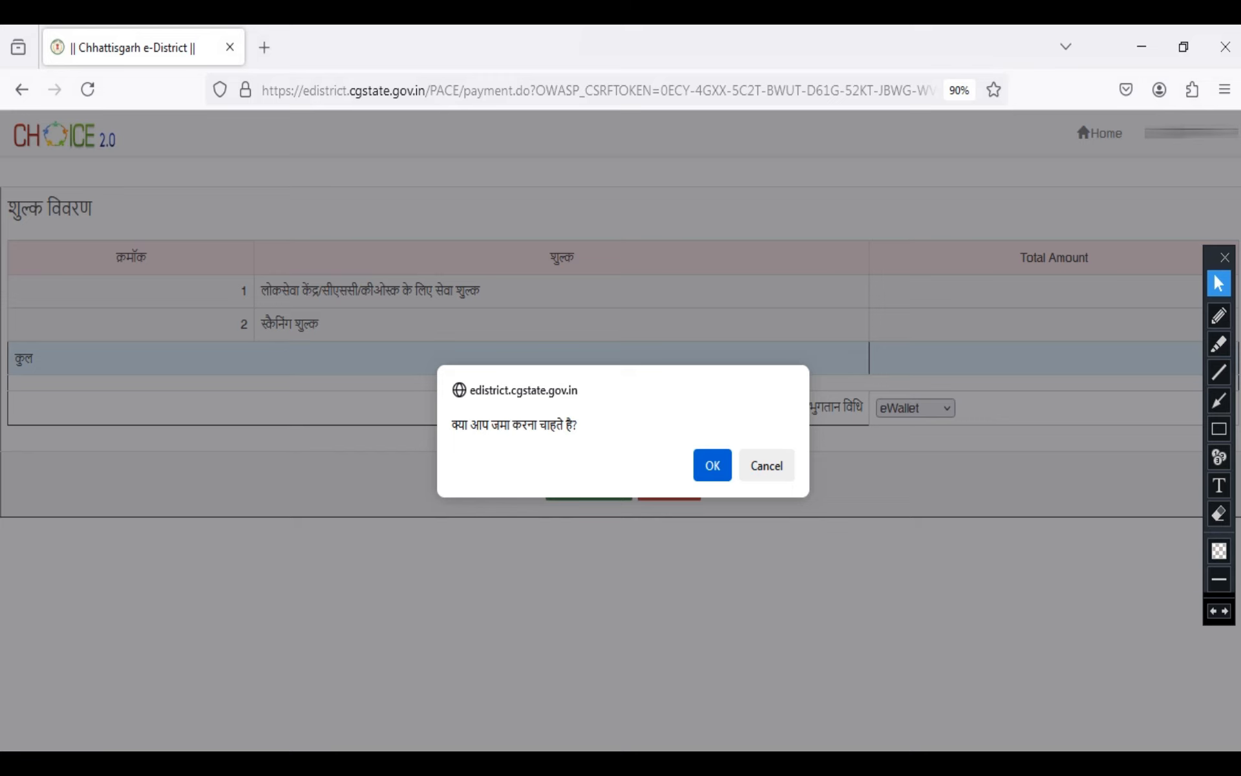
click(712, 465)
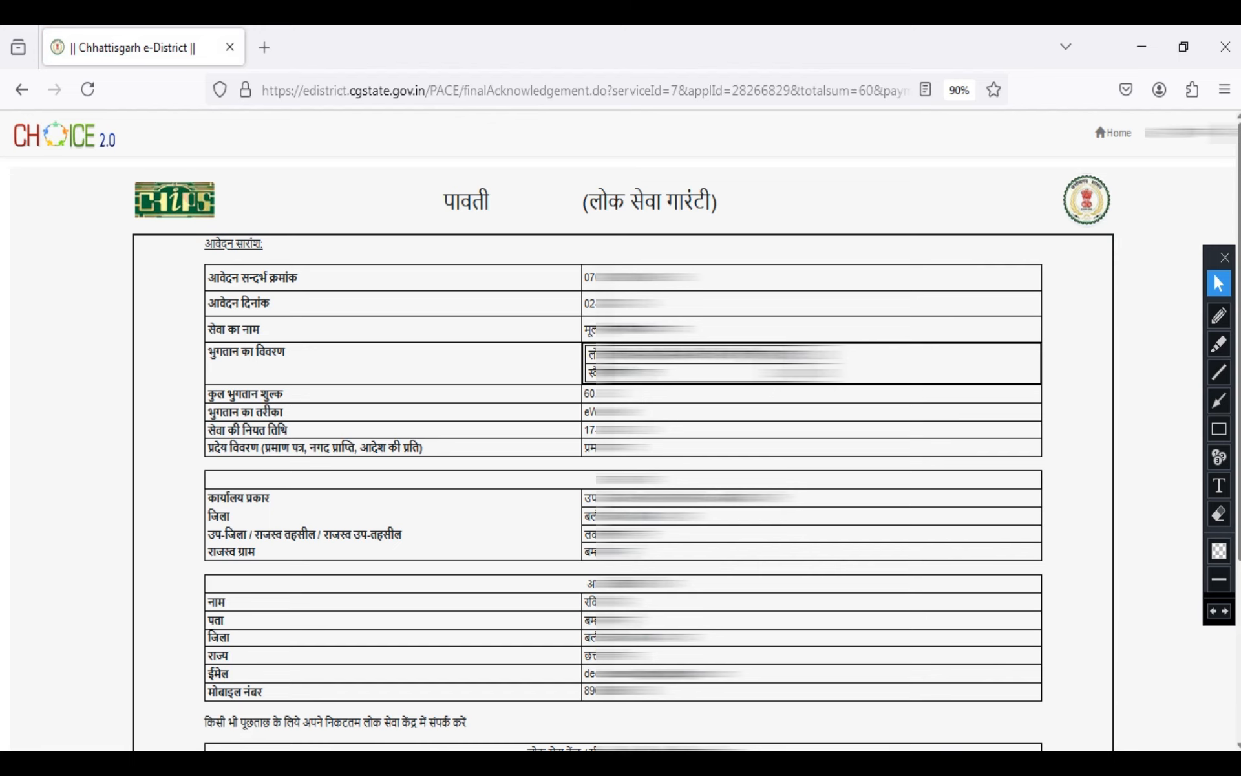
Print the पावती acknowledgement with Save to PDF as the destination and save it
scroll(621, 453, down, 4)
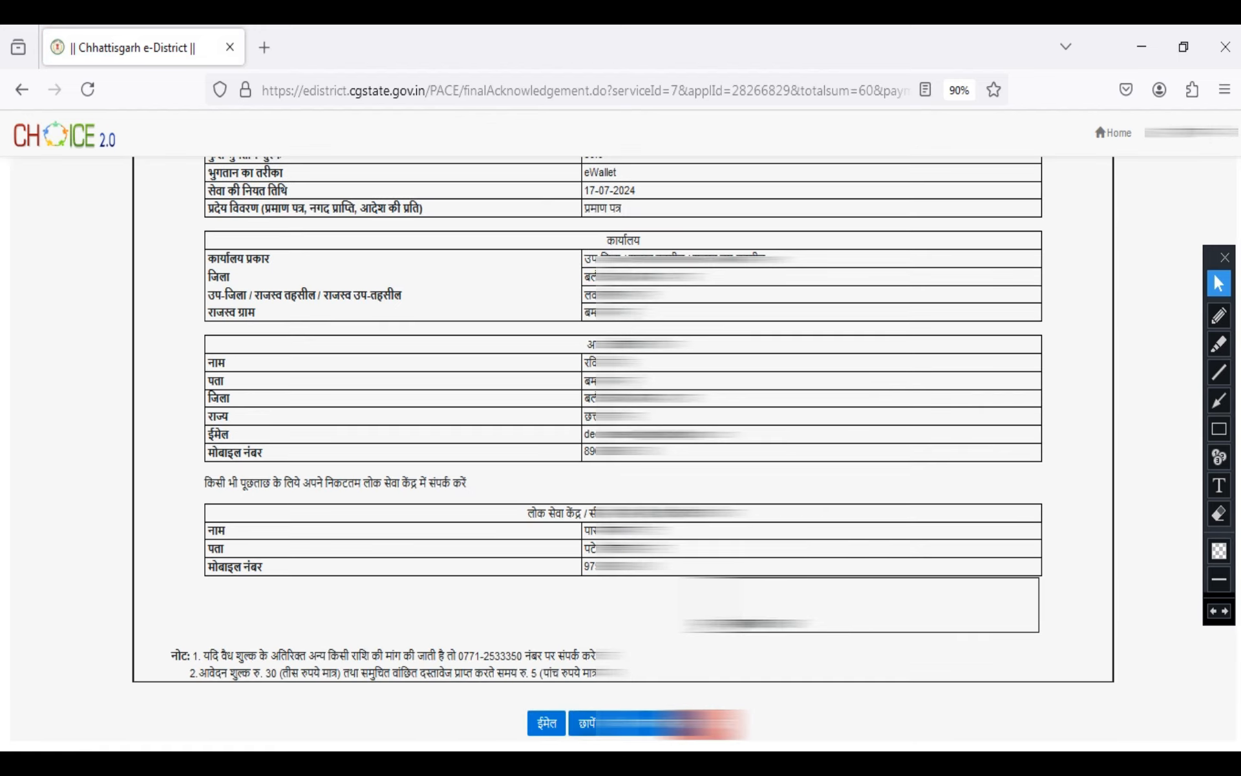
click(587, 722)
click(965, 194)
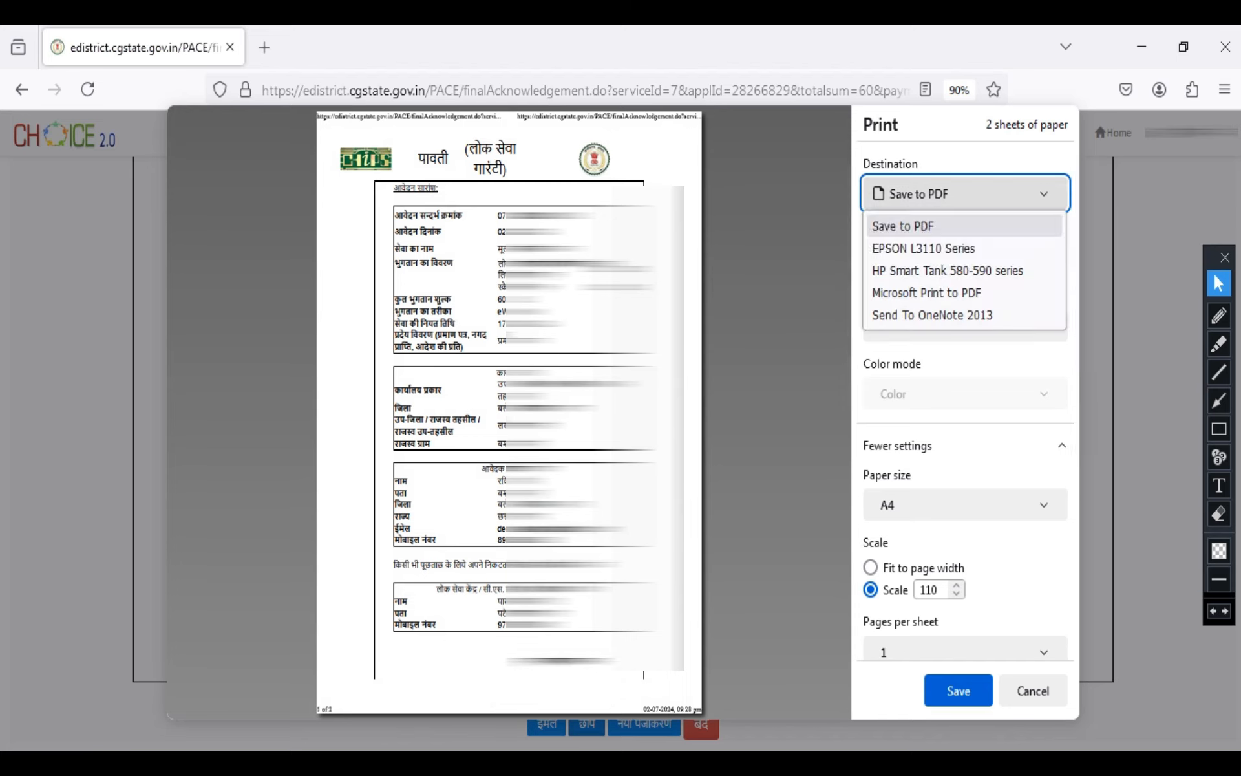
click(903, 227)
click(958, 691)
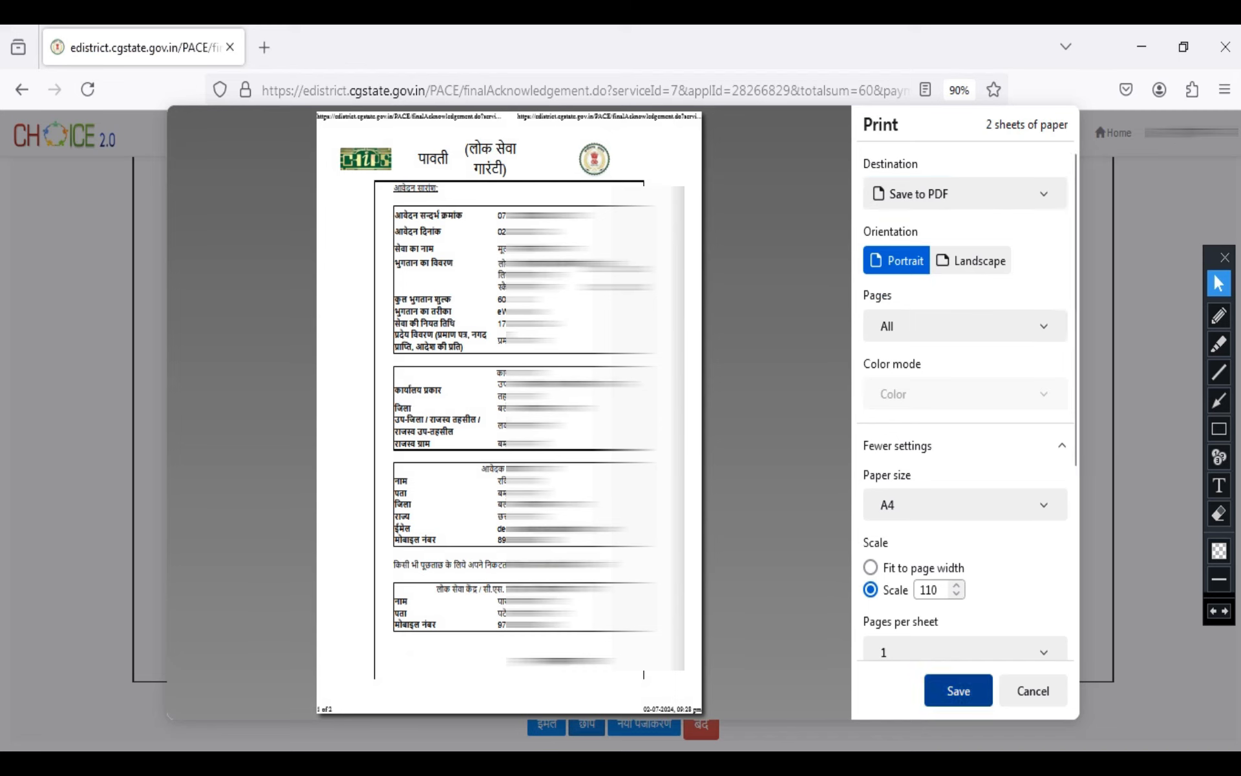